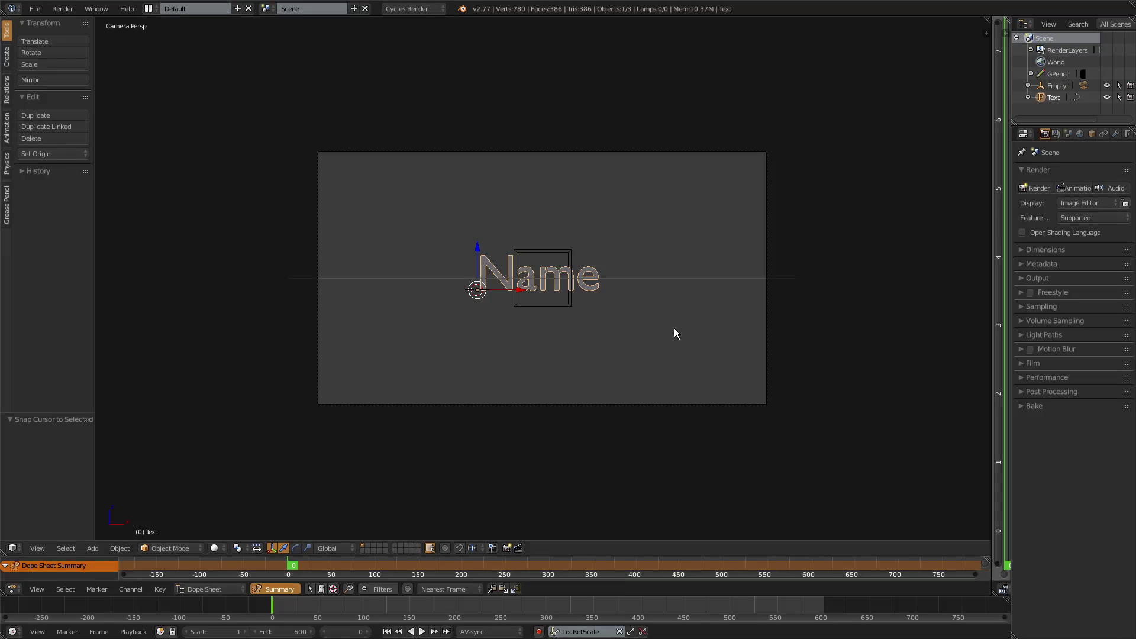
Step: Orbit around the Name text and glance at the world and render settings
middle_drag(713, 326, 581, 294)
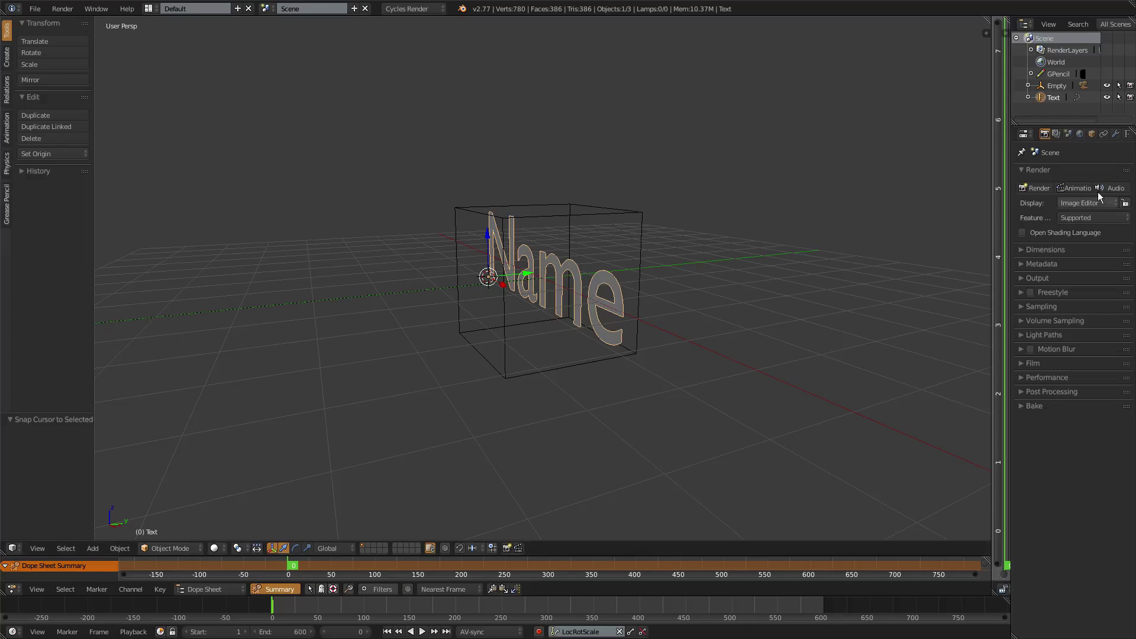
click(1080, 133)
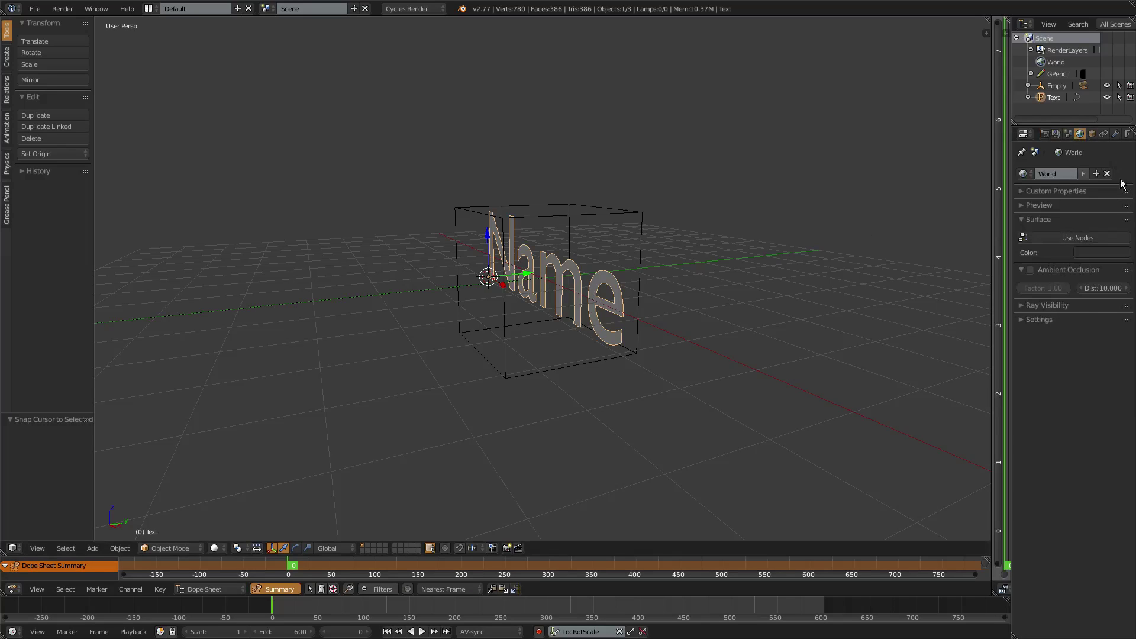
click(1044, 134)
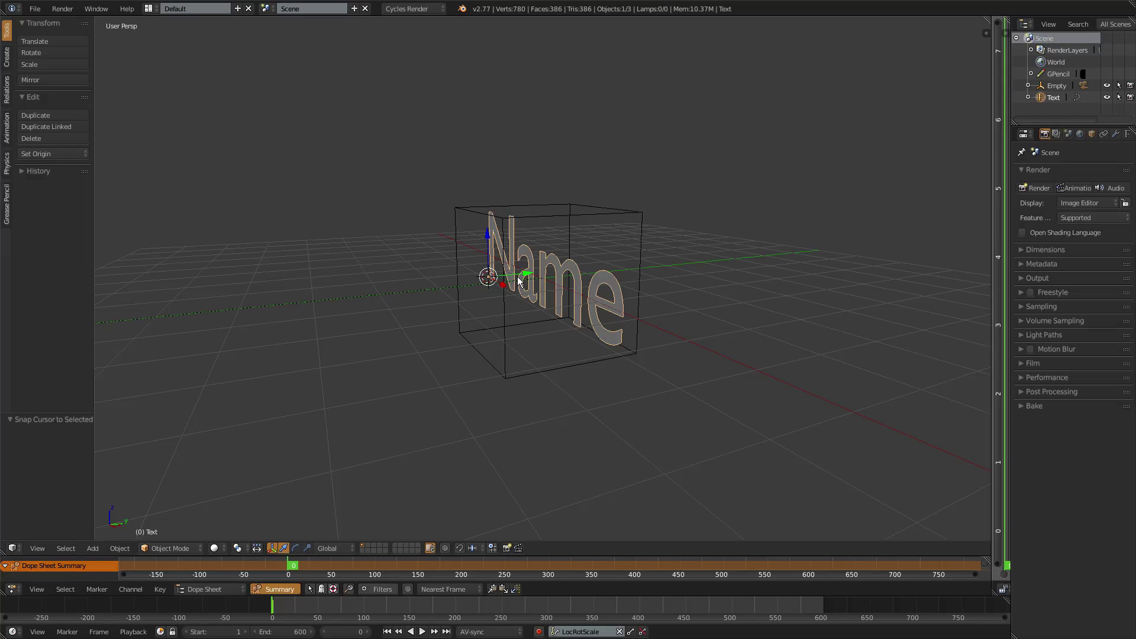
middle_drag(585, 241, 453, 255)
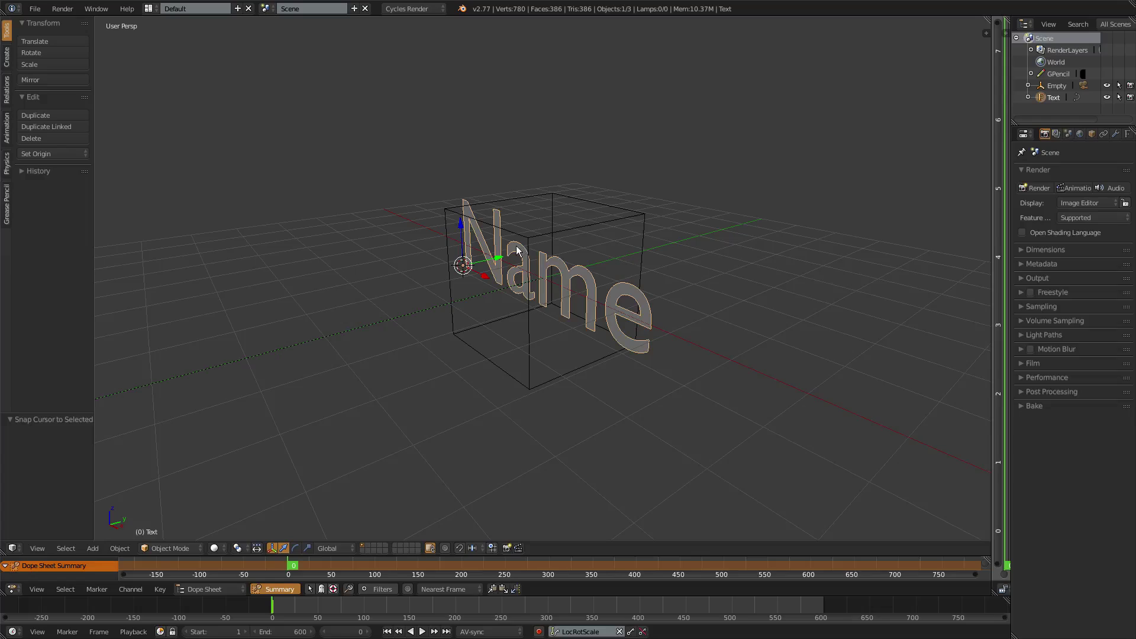
key(shift+a)
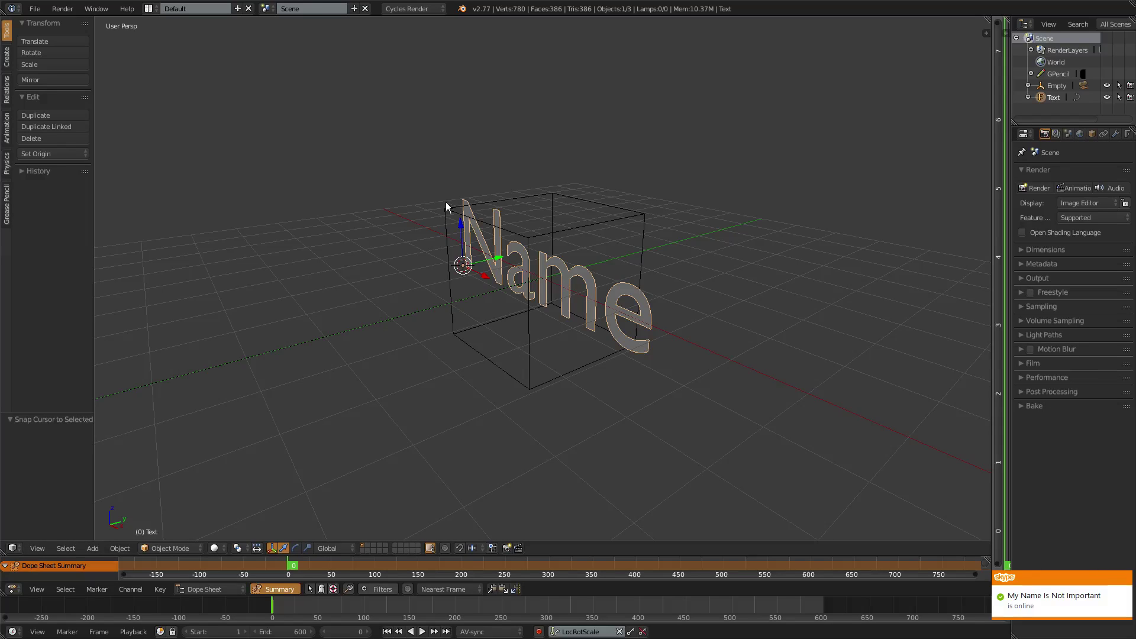
Step: Widen the Properties editor to give its settings more room
scroll(446, 201, down, 3)
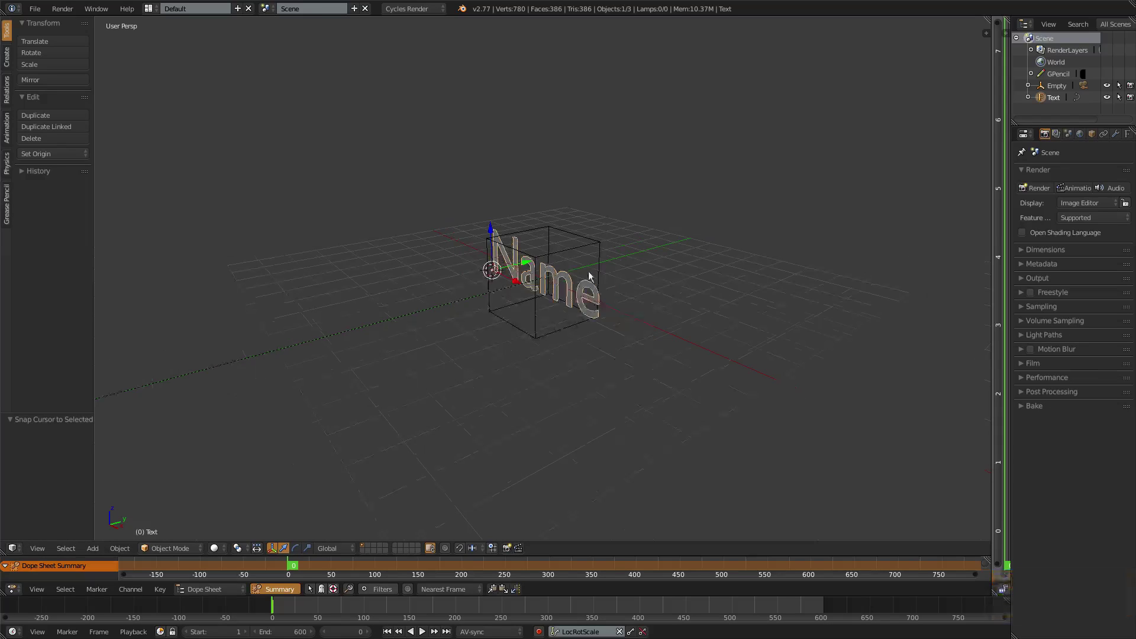
drag(992, 232, 841, 237)
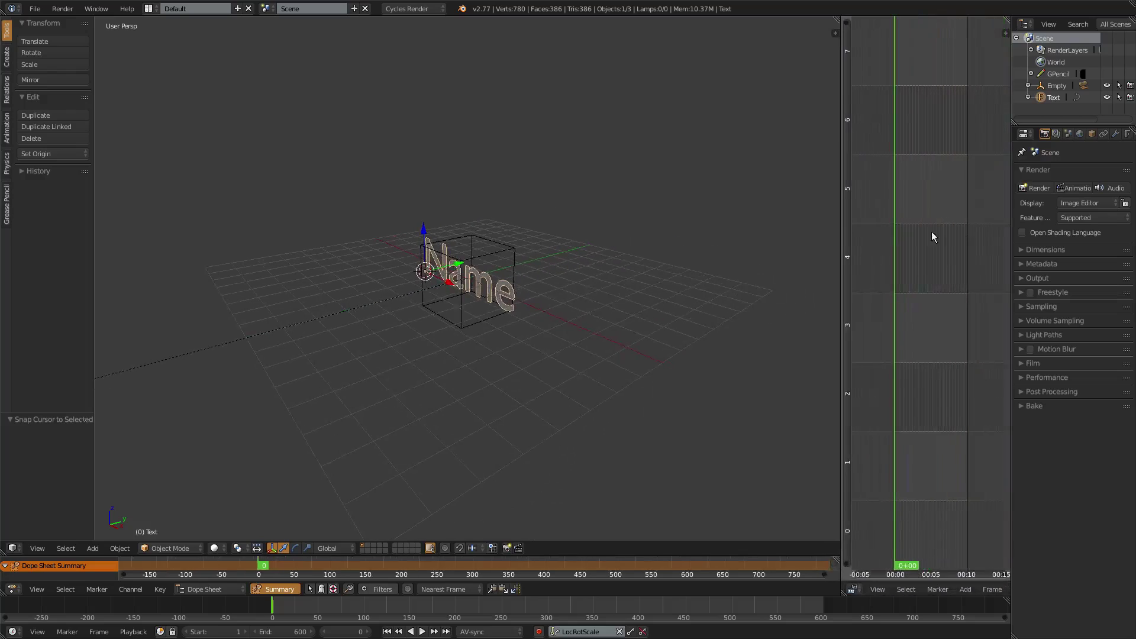
drag(1010, 244, 861, 244)
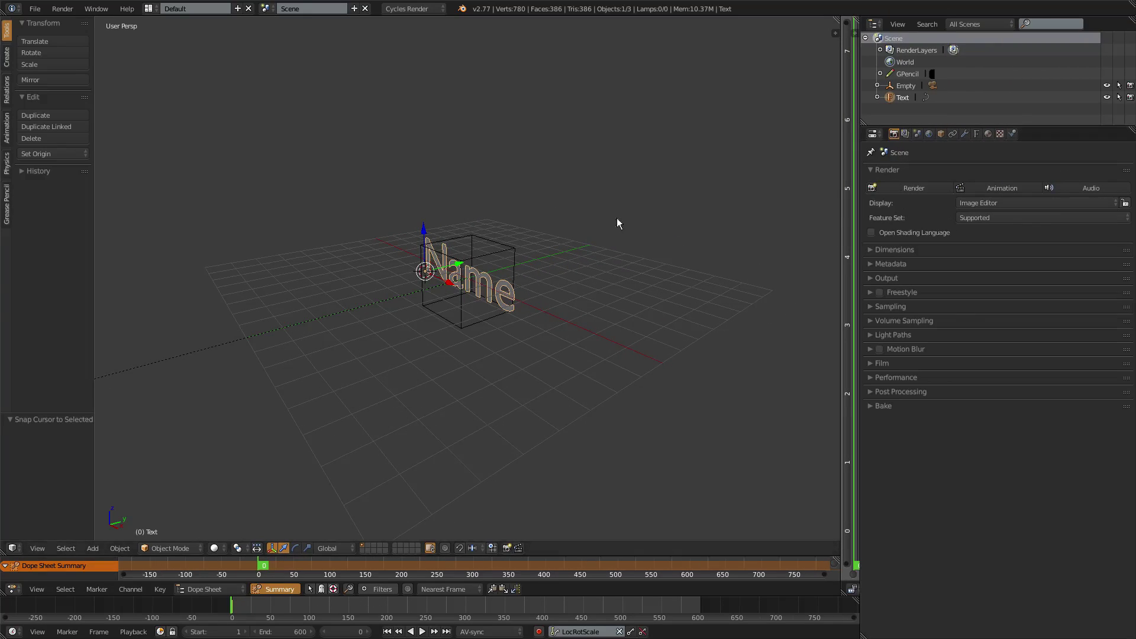
scroll(485, 303, up, 3)
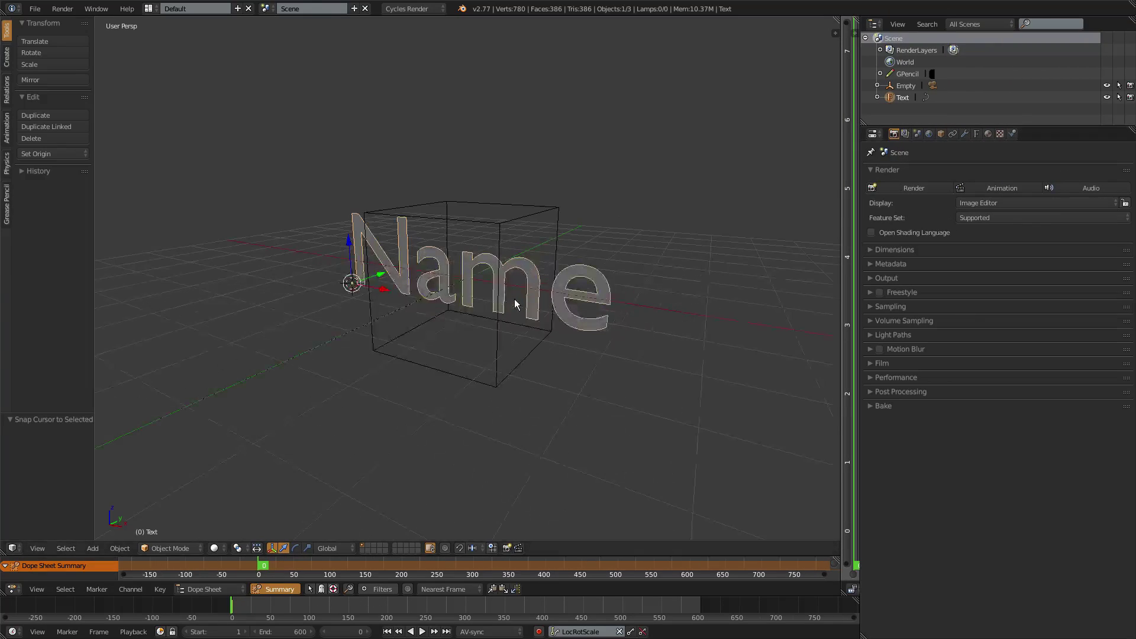
Step: Set the text's Geometry Extrude to 0.165 in the Font data tab
click(976, 133)
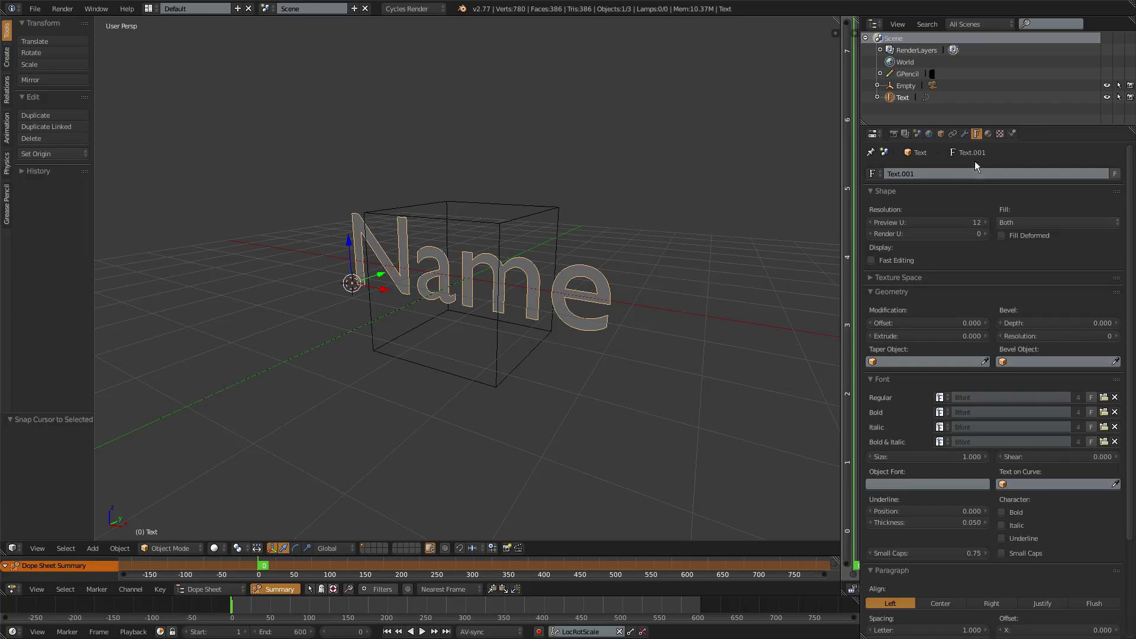
click(960, 335)
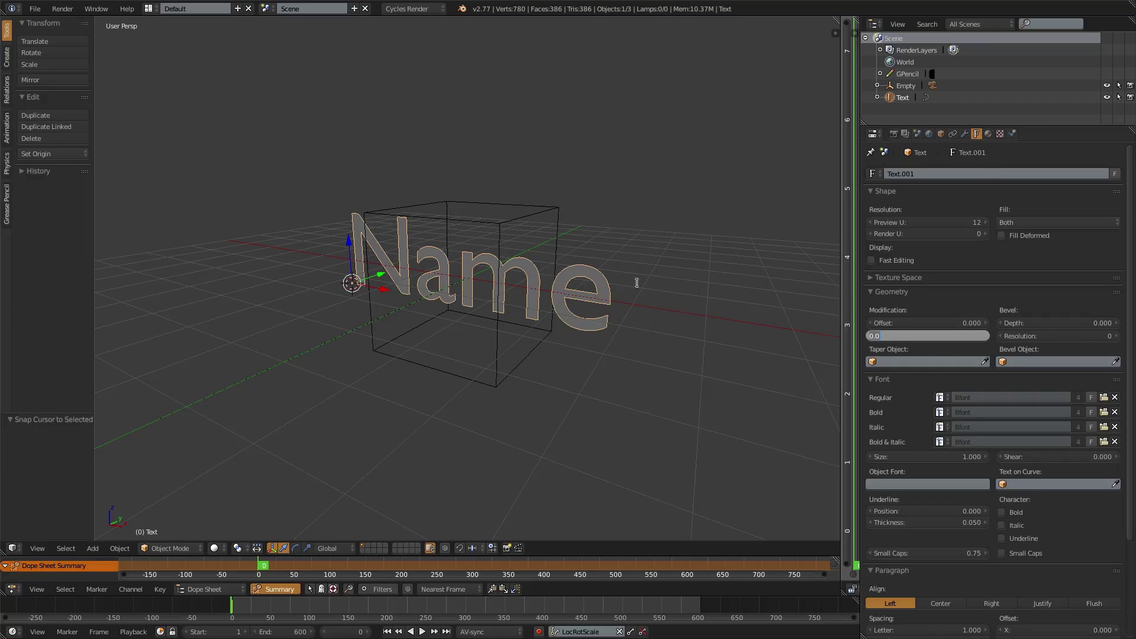
key(Return)
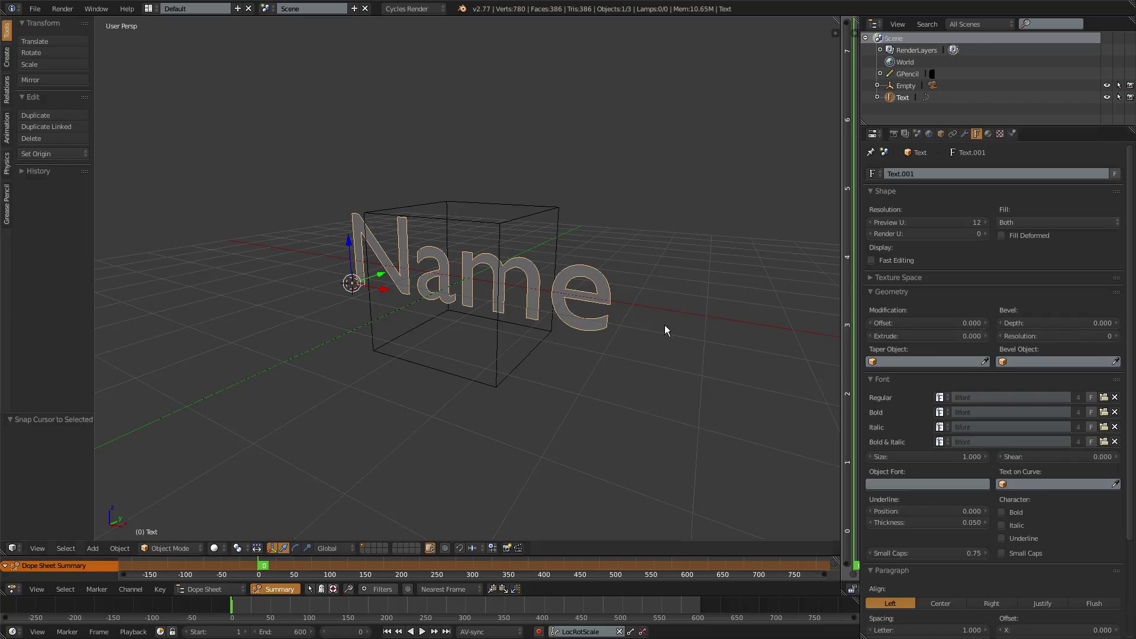
middle_drag(665, 325, 608, 325)
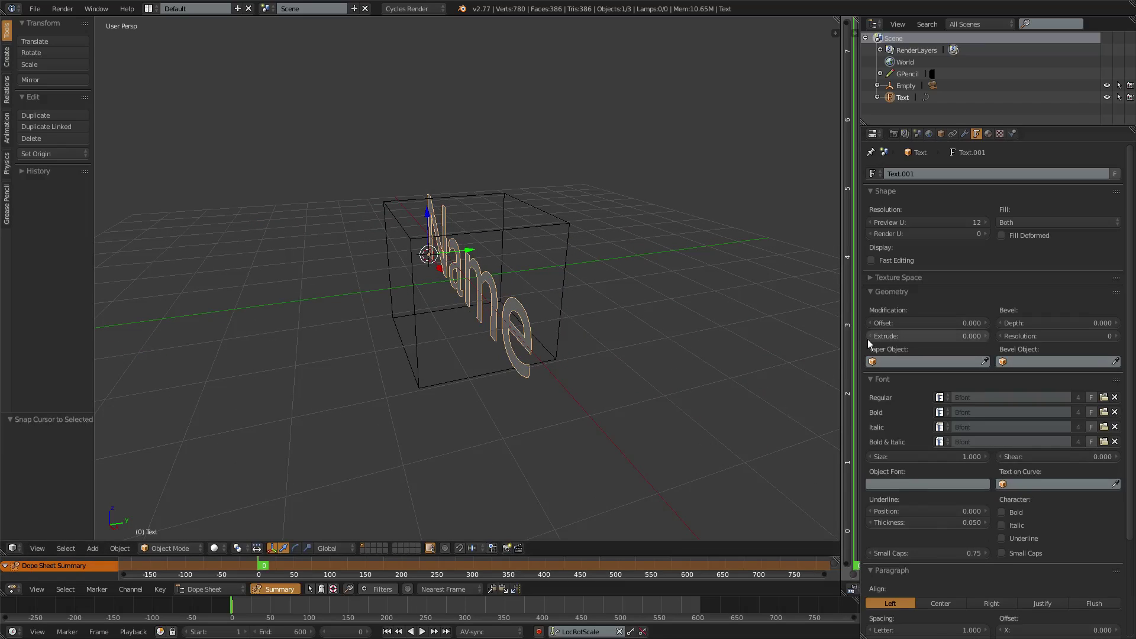
mouse_move(914, 336)
mouse_down()
mouse_move(947, 335)
mouse_move(897, 336)
mouse_up()
click(897, 335)
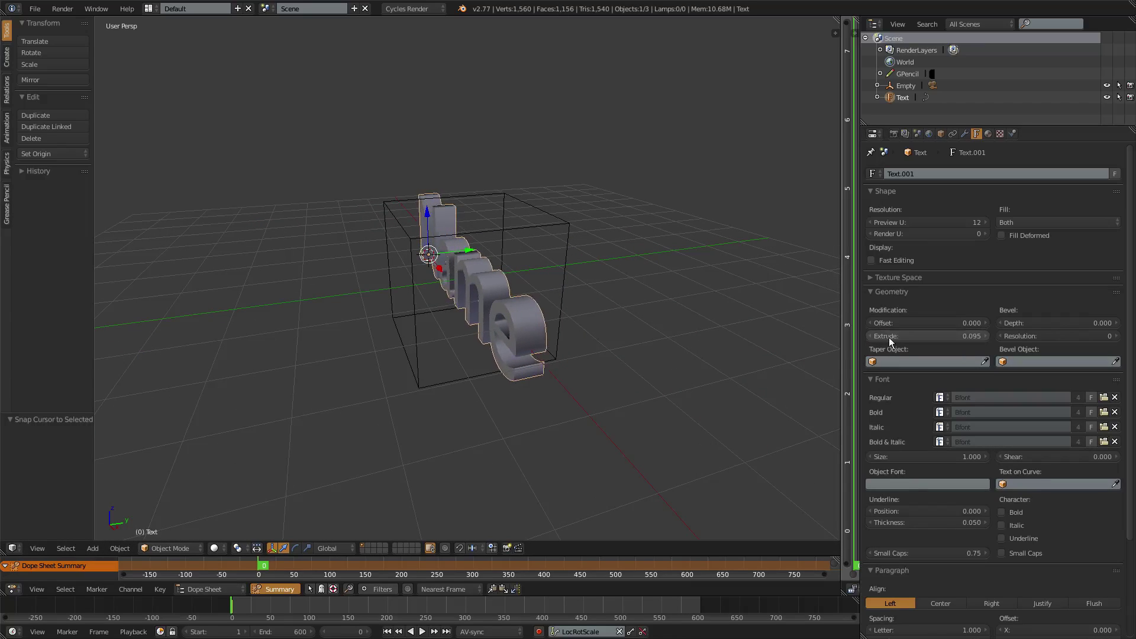
text(0.12)
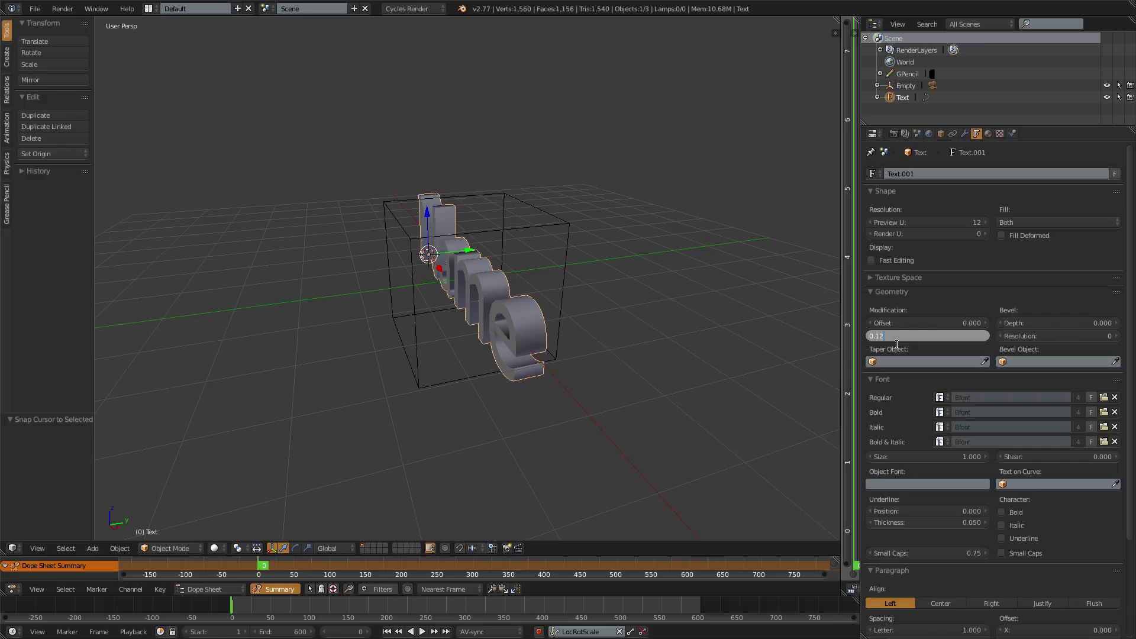
key(Return)
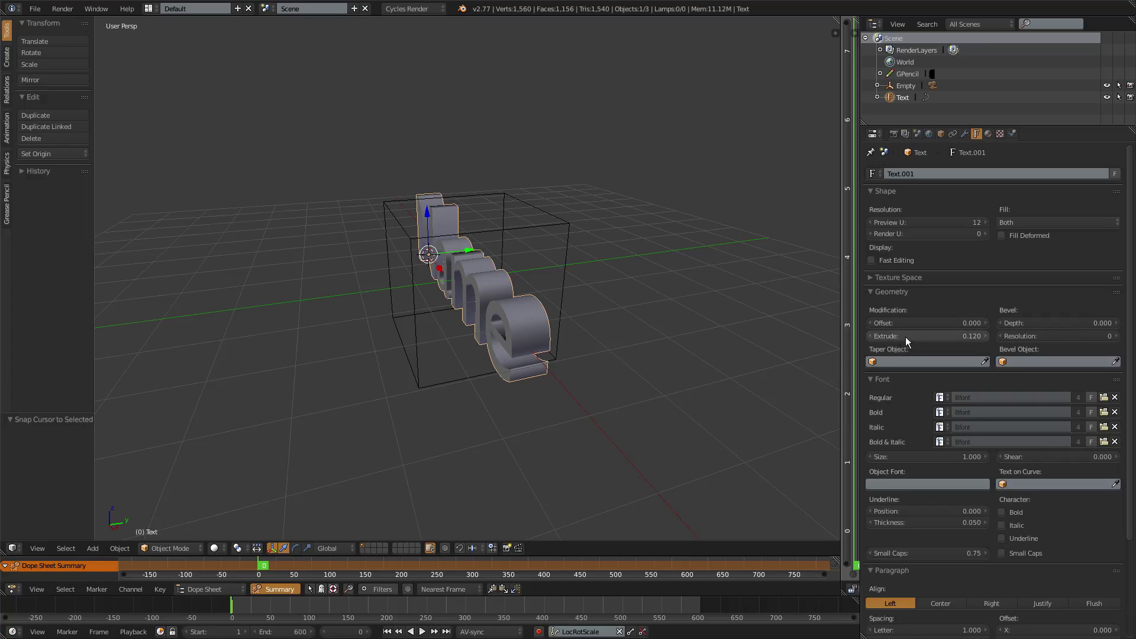
click(906, 336)
text(0.16)
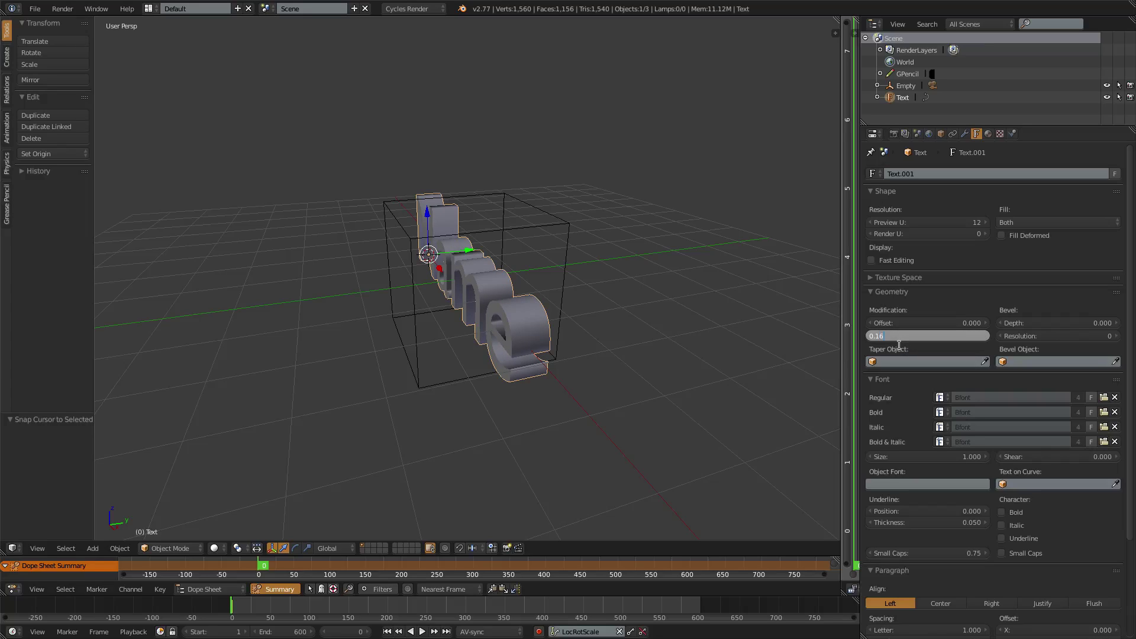
text(5)
key(Return)
Step: Try a thinner 0.145 extrude, then return it to 0.165
scroll(580, 294, up, 6)
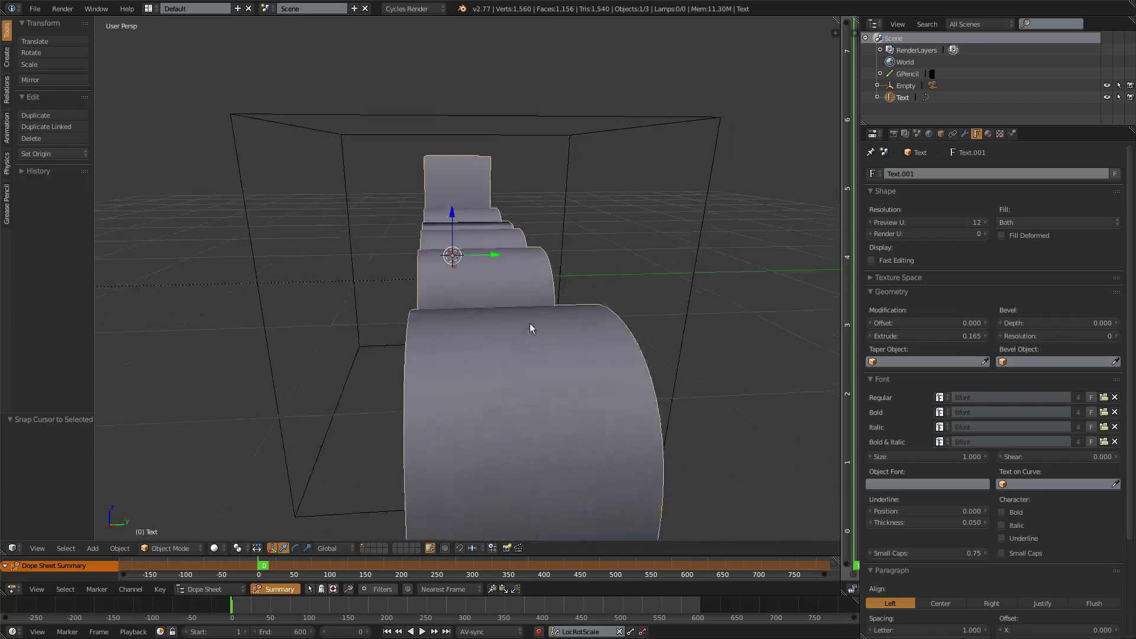
scroll(531, 313, down, 6)
click(925, 339)
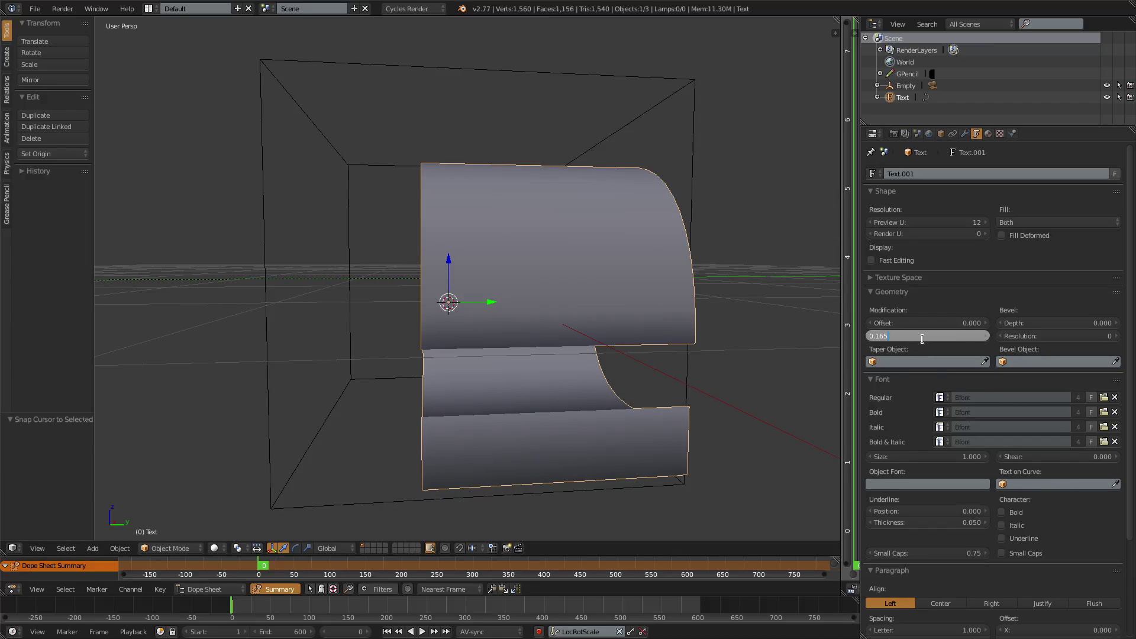
text(0.145)
key(Return)
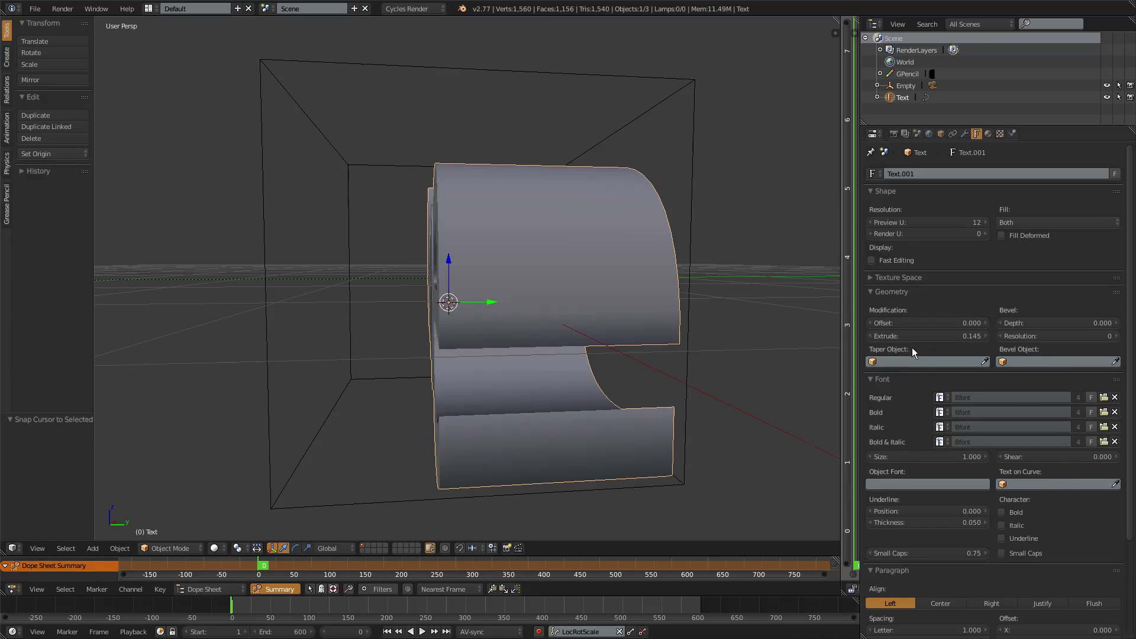
click(914, 336)
key(BackSpace)
text(65)
key(Return)
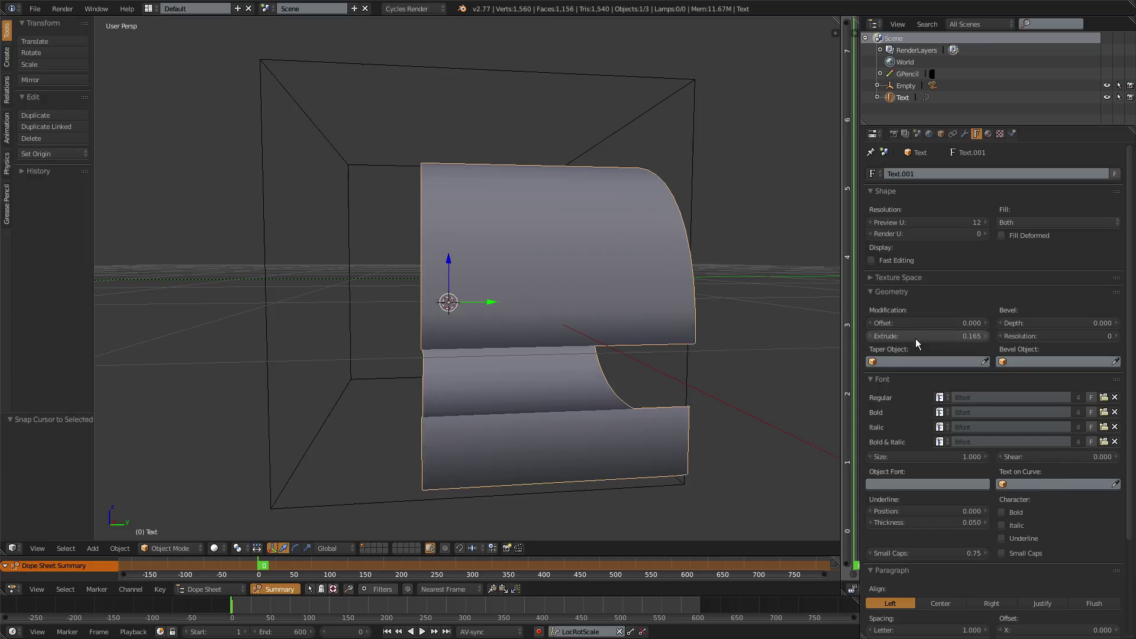
scroll(605, 340, down, 4)
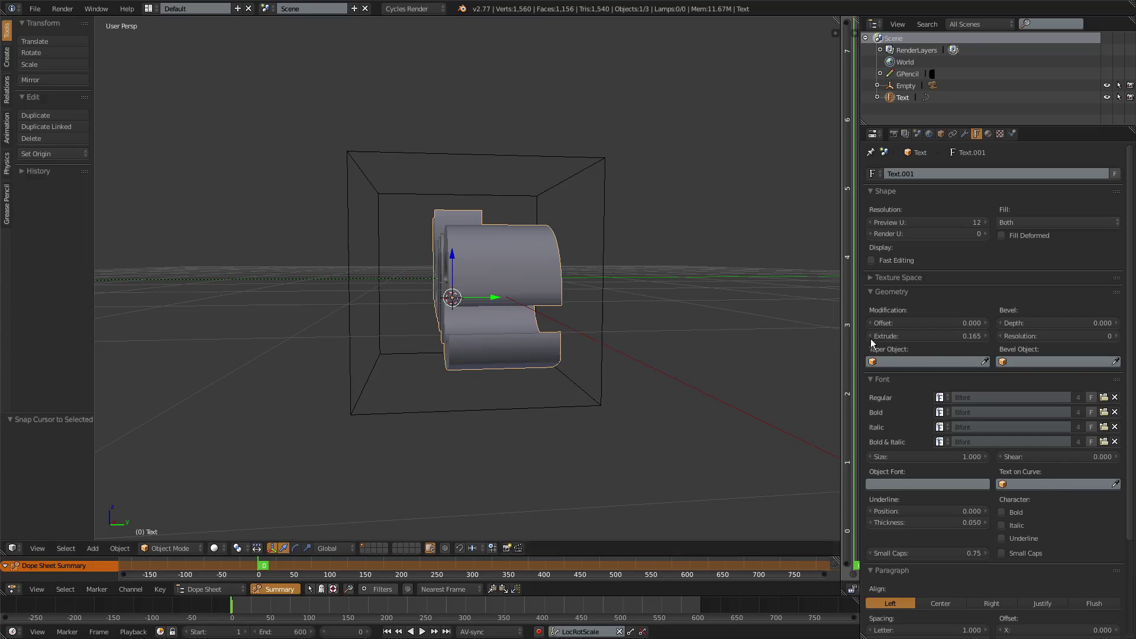
Step: Set the text's Bevel Depth to 0.01 and orbit to see the bevelled letters
click(1036, 323)
text(0.01)
key(Return)
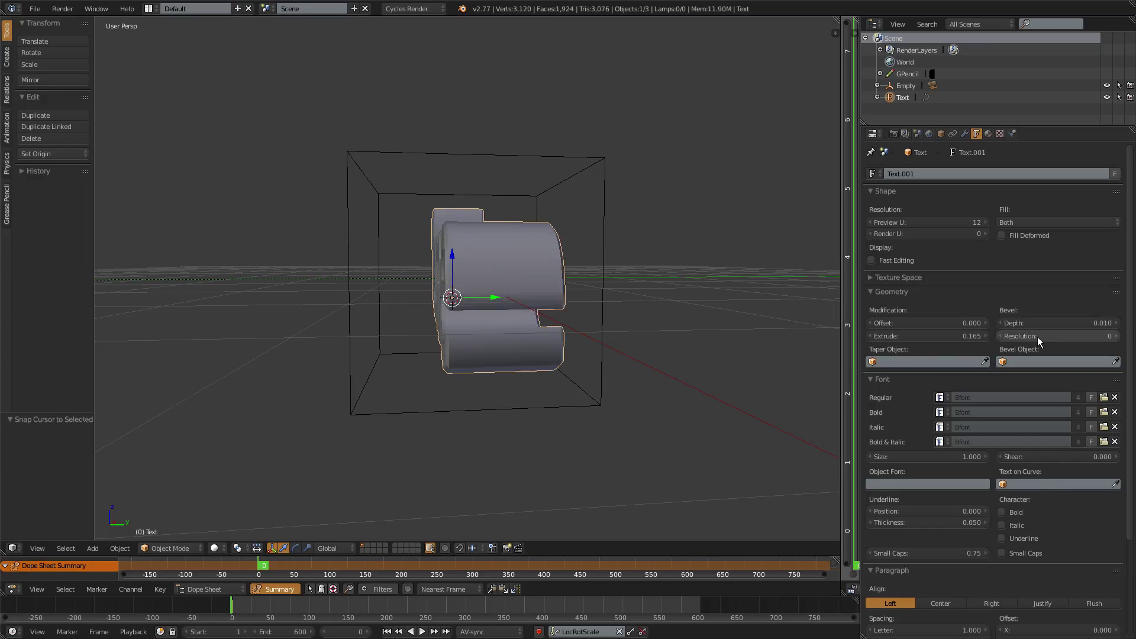
middle_drag(461, 274, 502, 272)
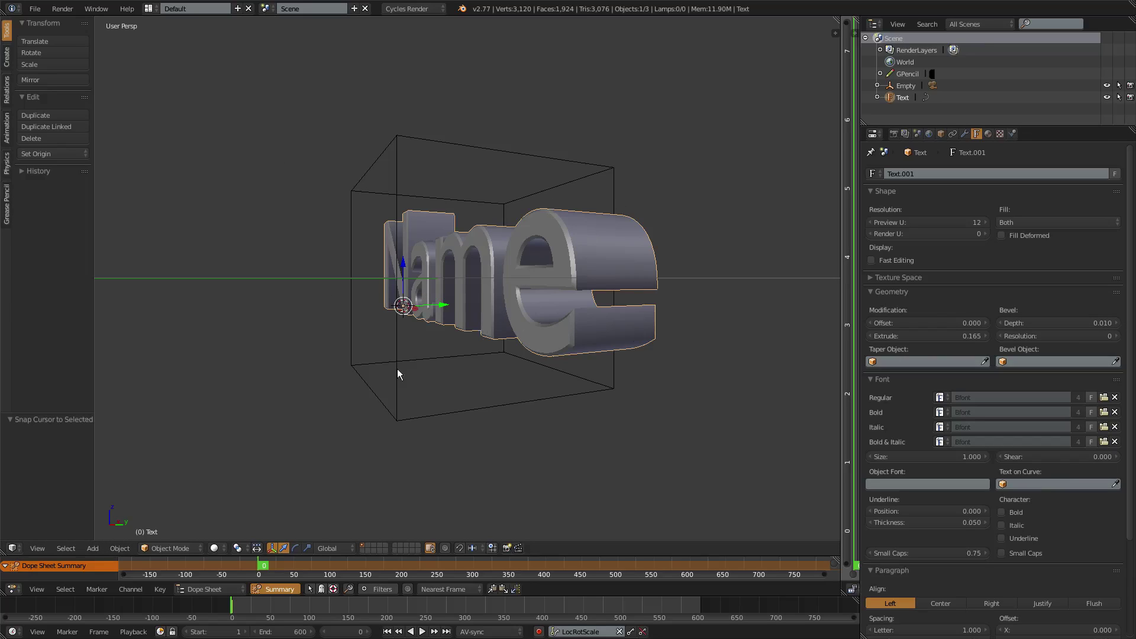
Step: Keep the extrusion at 0.165 and set the bevel resolution to 32
click(950, 335)
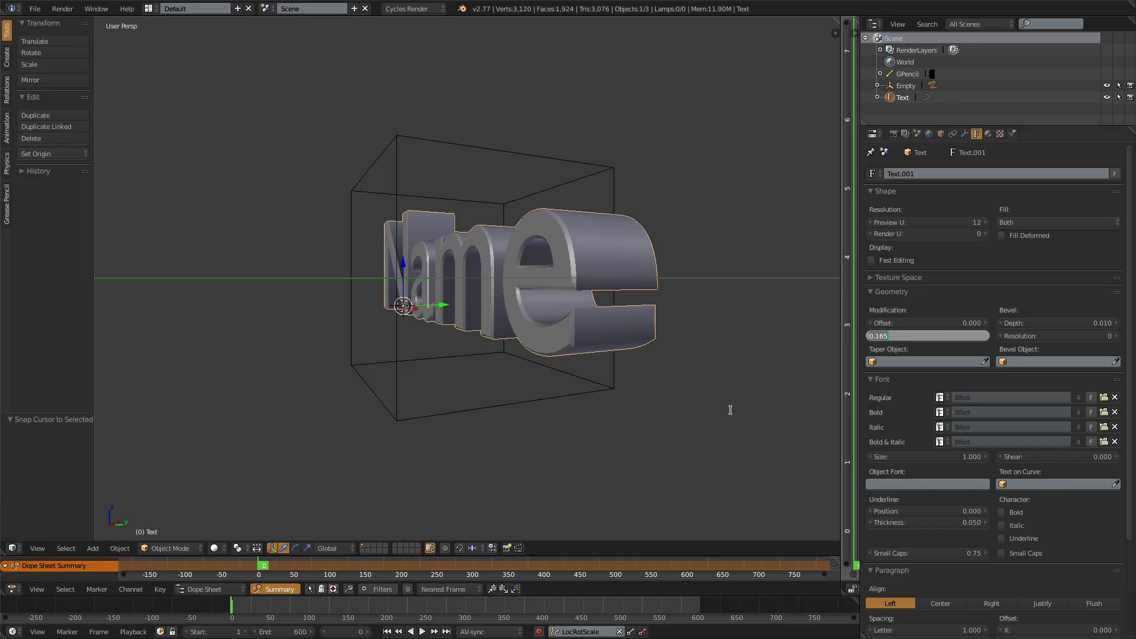
click(1022, 351)
click(1023, 337)
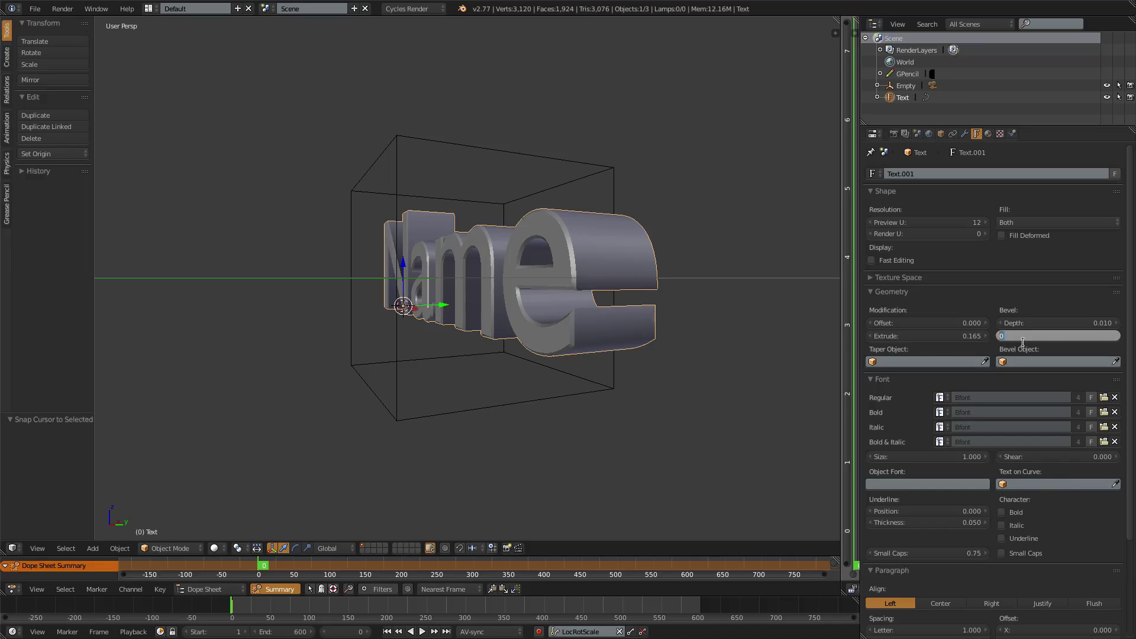
text(32)
key(Return)
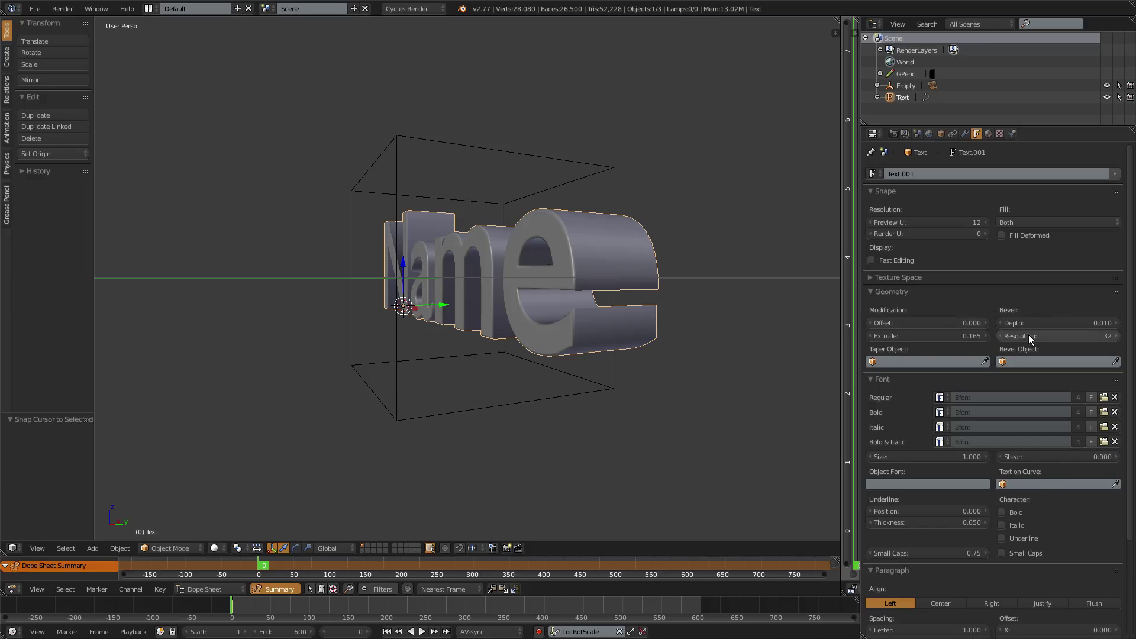
Step: Try a 0.02 bevel depth, settle back on 0.01, and orbit to face the text
click(1032, 328)
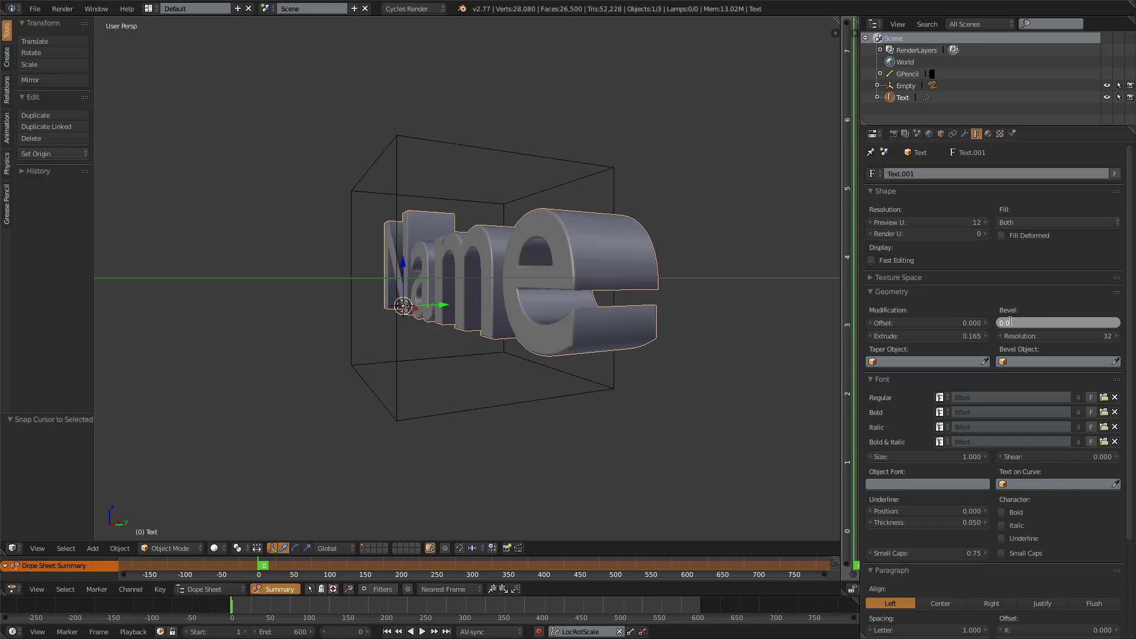
text(2)
key(Return)
click(1045, 323)
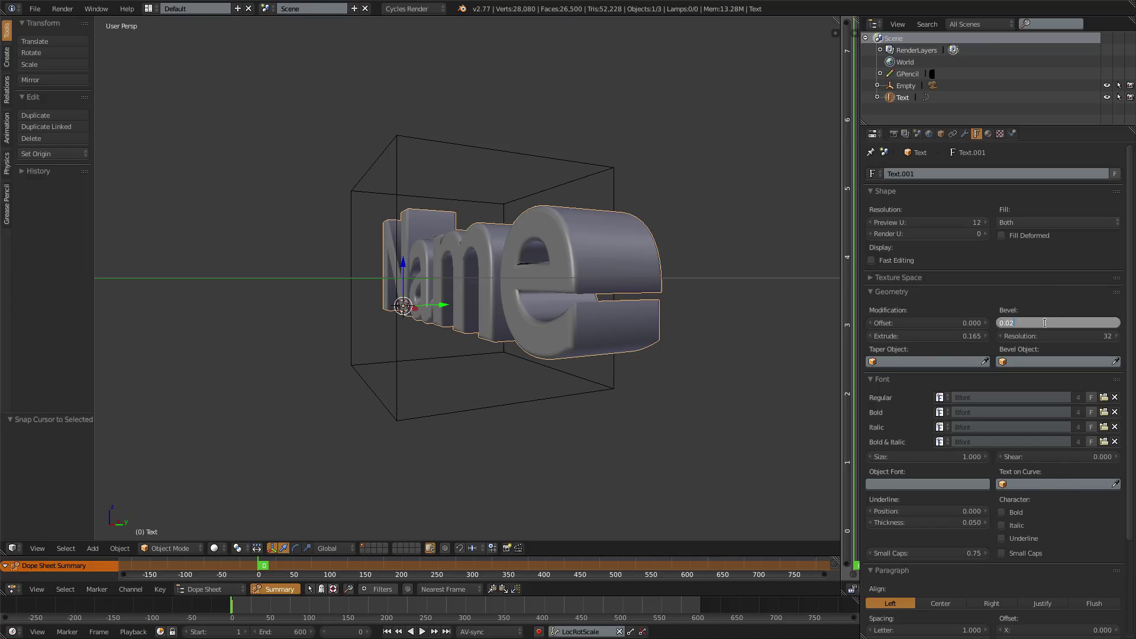
text(0.01)
key(Return)
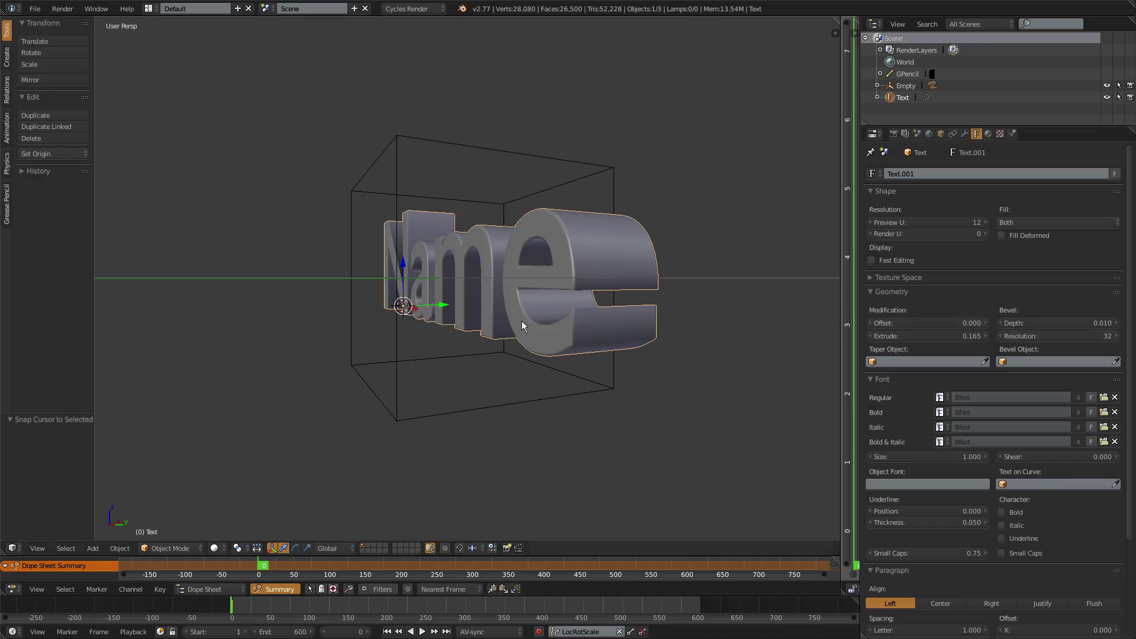
click(1036, 323)
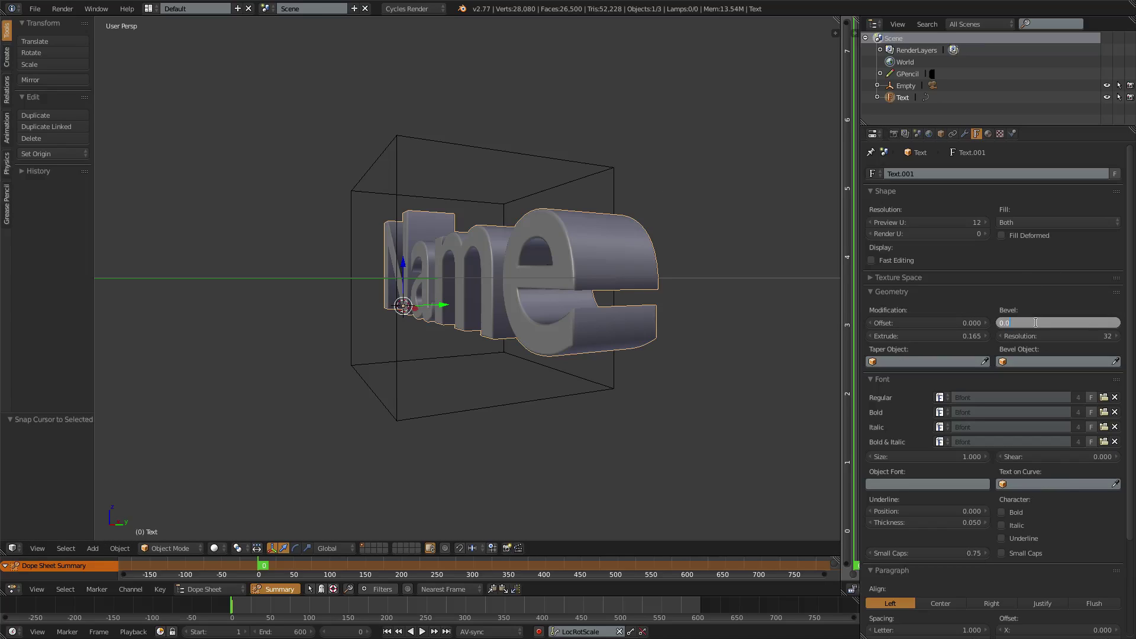
key(Return)
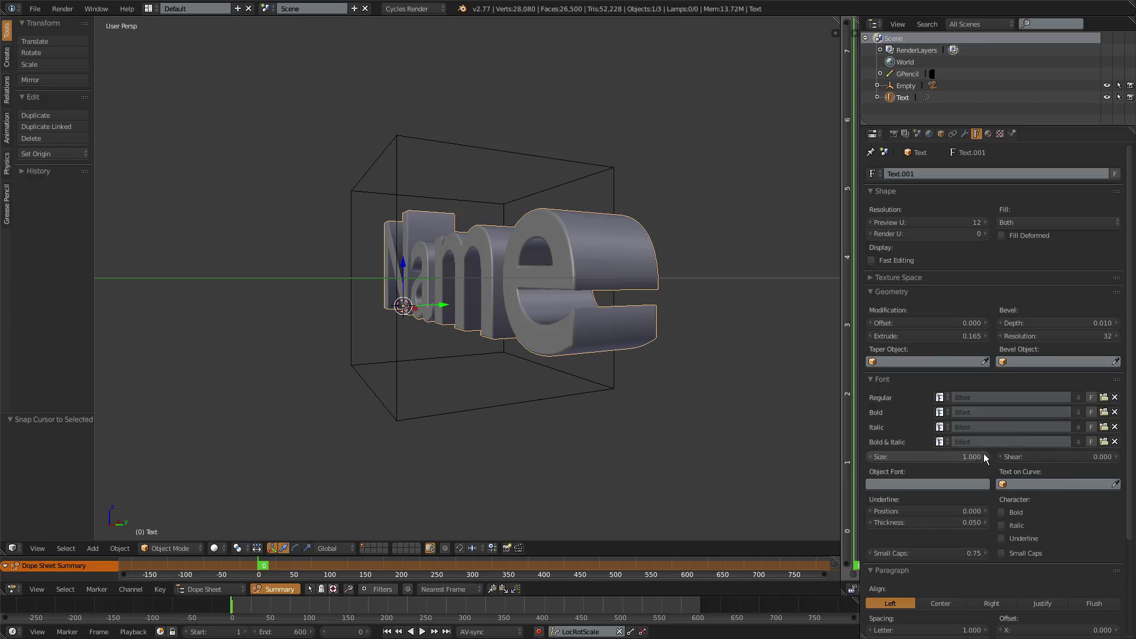
scroll(988, 452, down, 5)
middle_drag(786, 406, 533, 331)
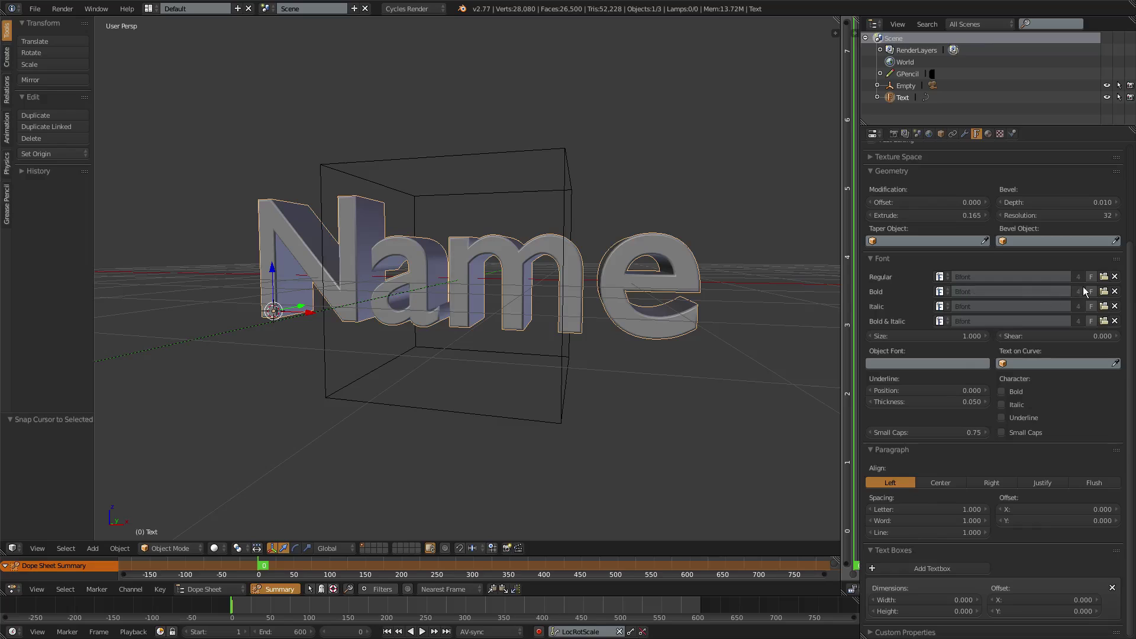
Step: Load GoGoPosterPunch.otf from C:\Windows\Fonts as the text's Regular font
click(1105, 277)
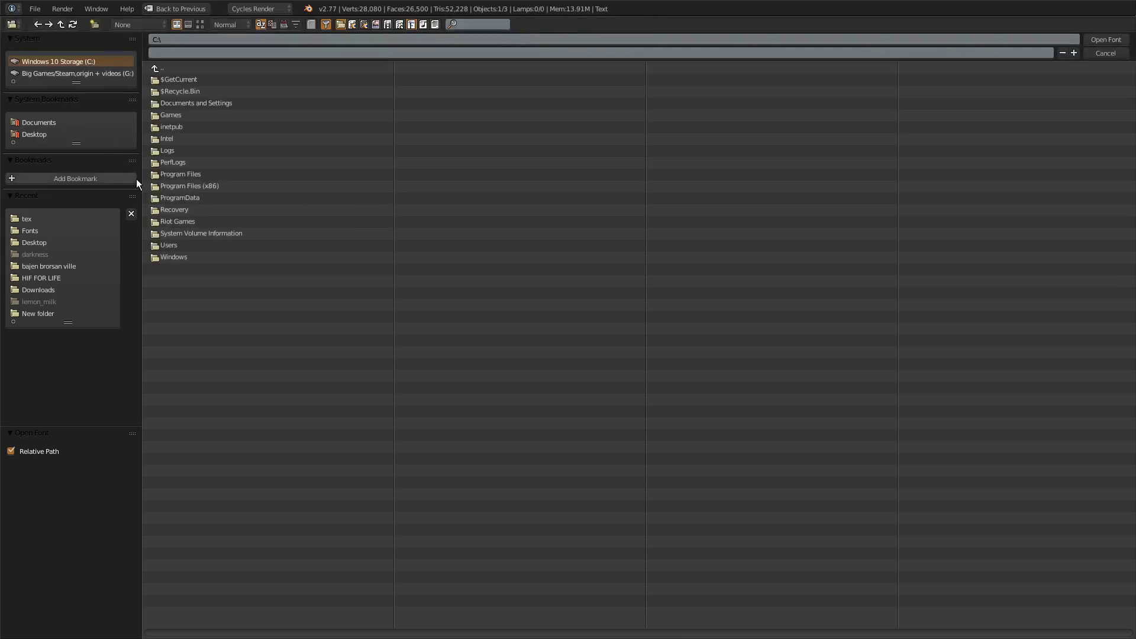
click(178, 256)
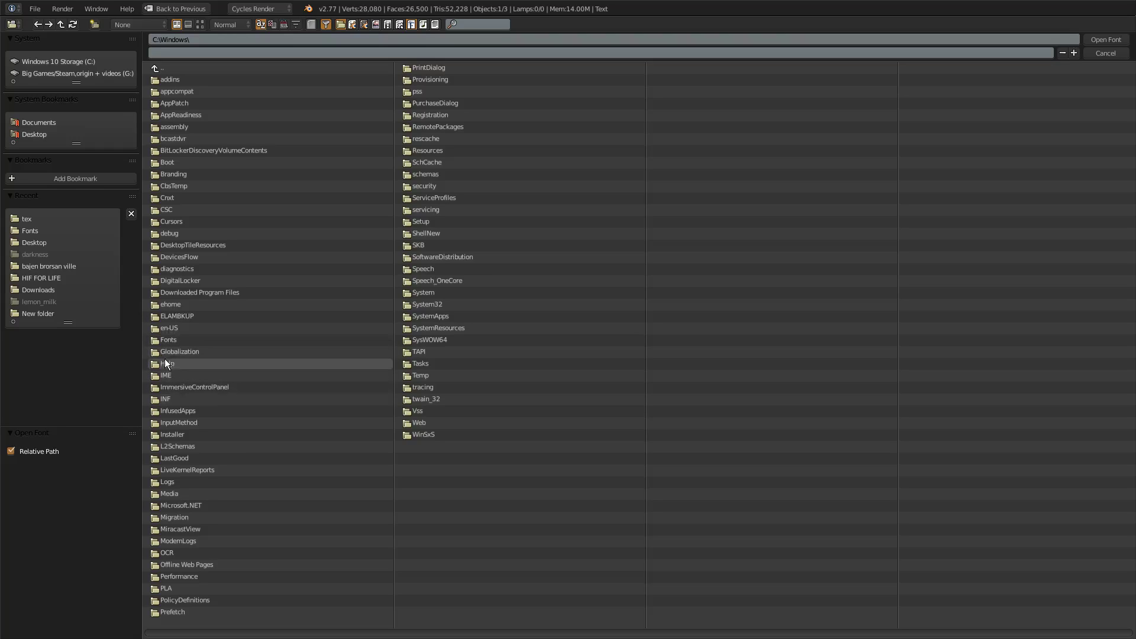
click(171, 339)
click(460, 22)
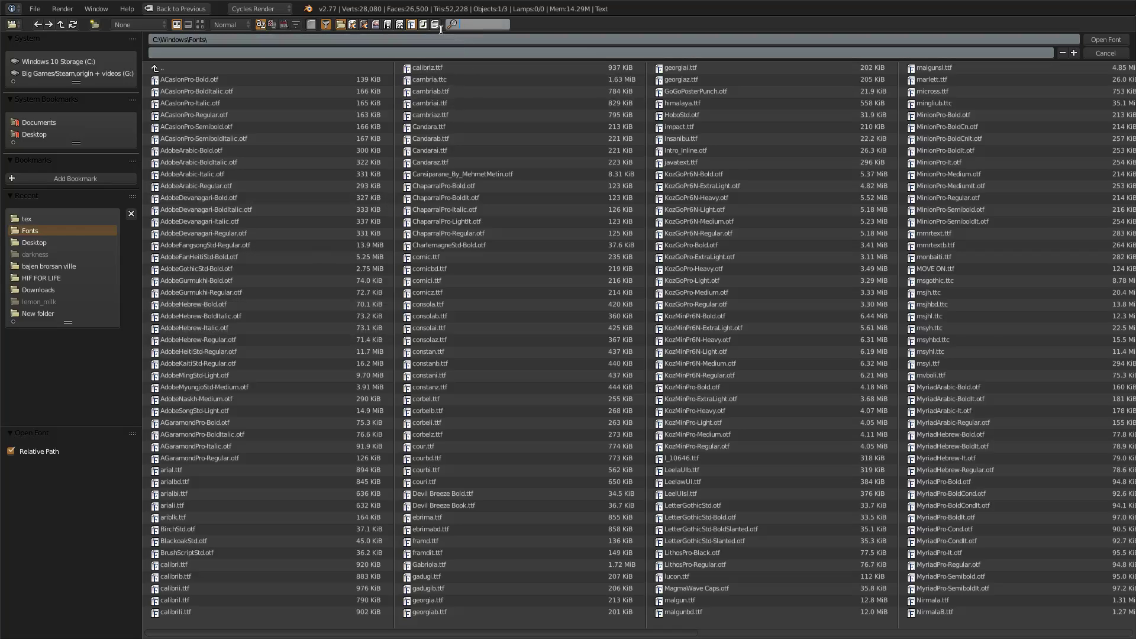
text(gogo)
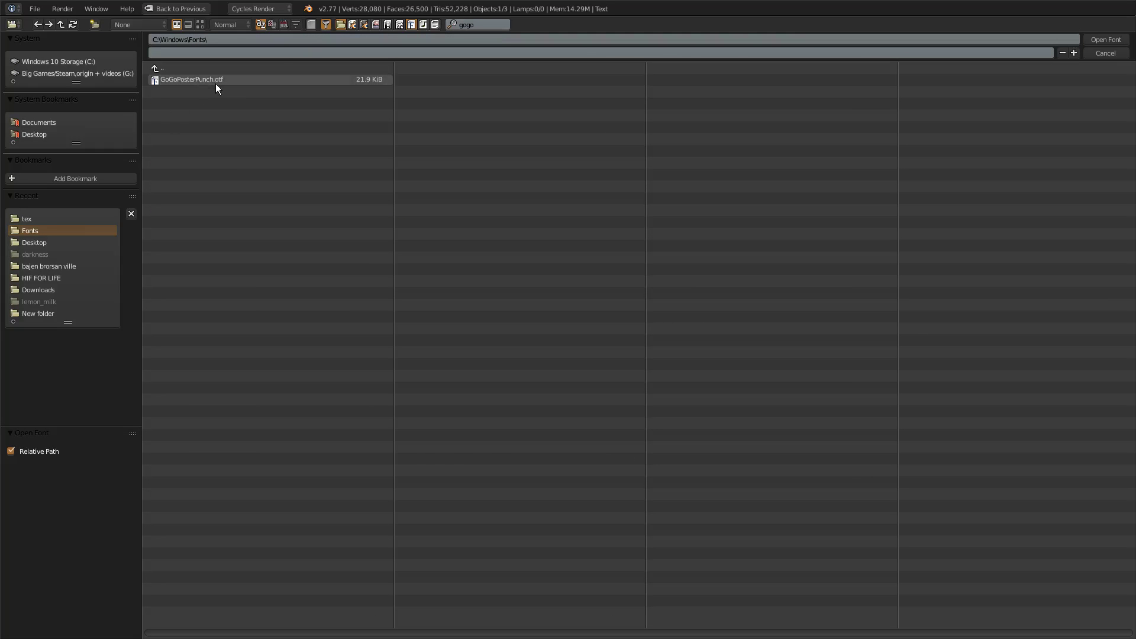
click(216, 85)
double_click(216, 83)
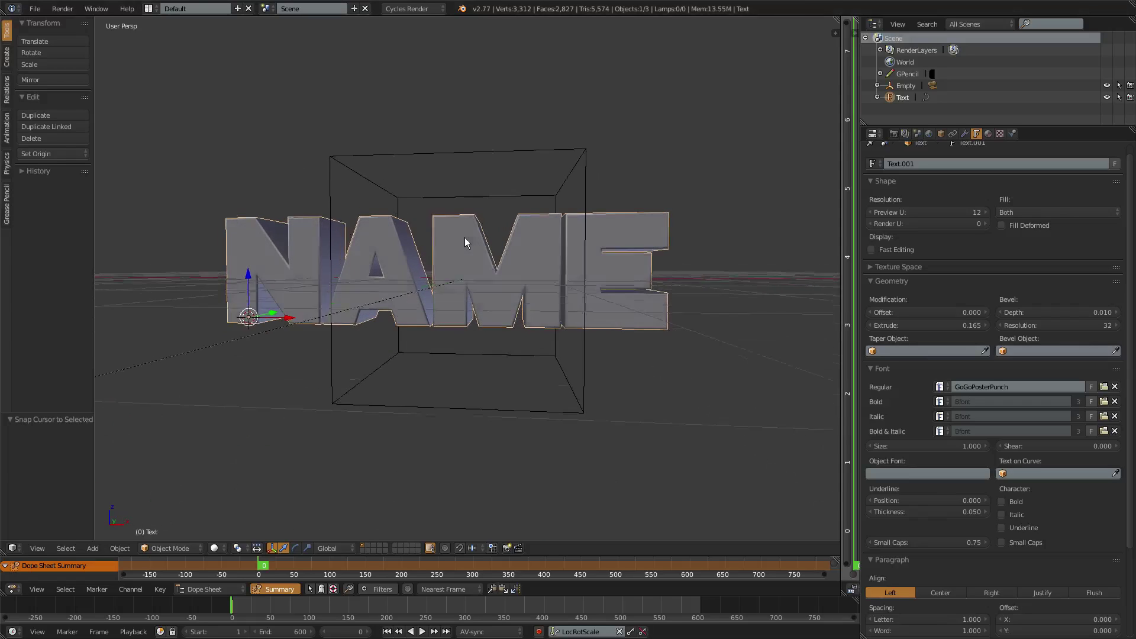
middle_drag(647, 274, 583, 304)
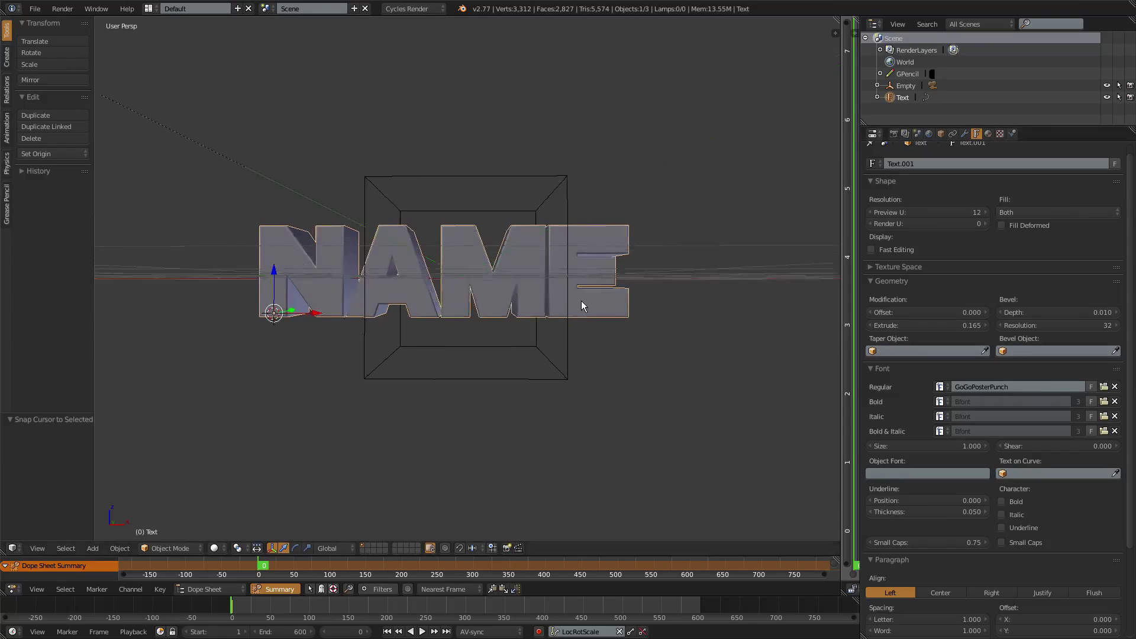
scroll(647, 300, up, 5)
scroll(579, 303, up, 6)
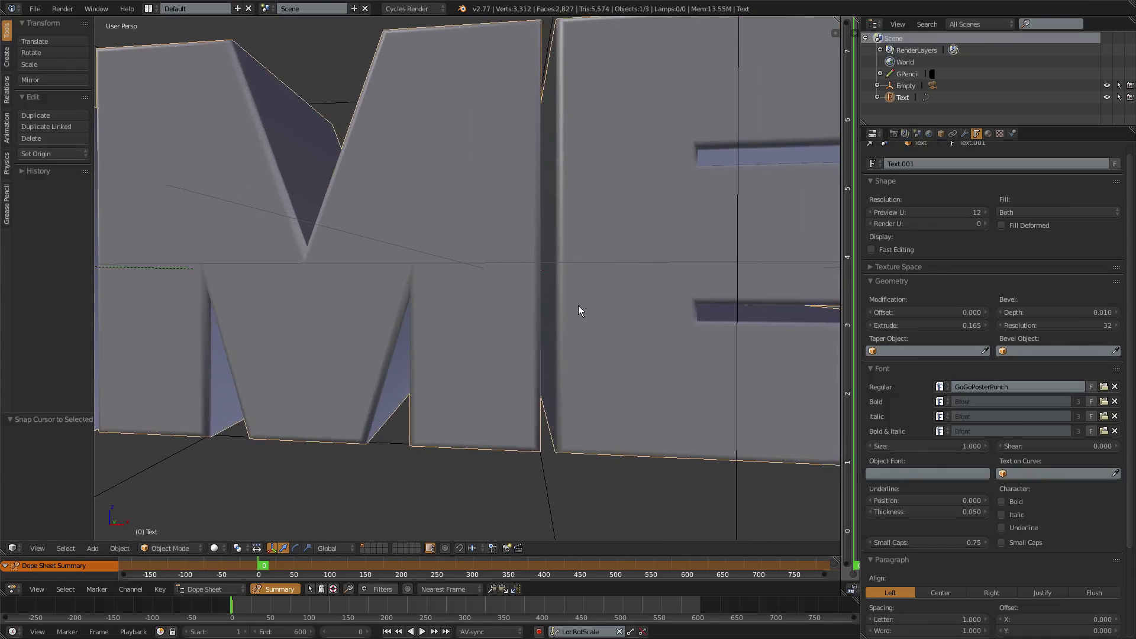
Step: Set the Paragraph letter spacing to 1.03
scroll(538, 284, down, 10)
scroll(947, 515, down, 5)
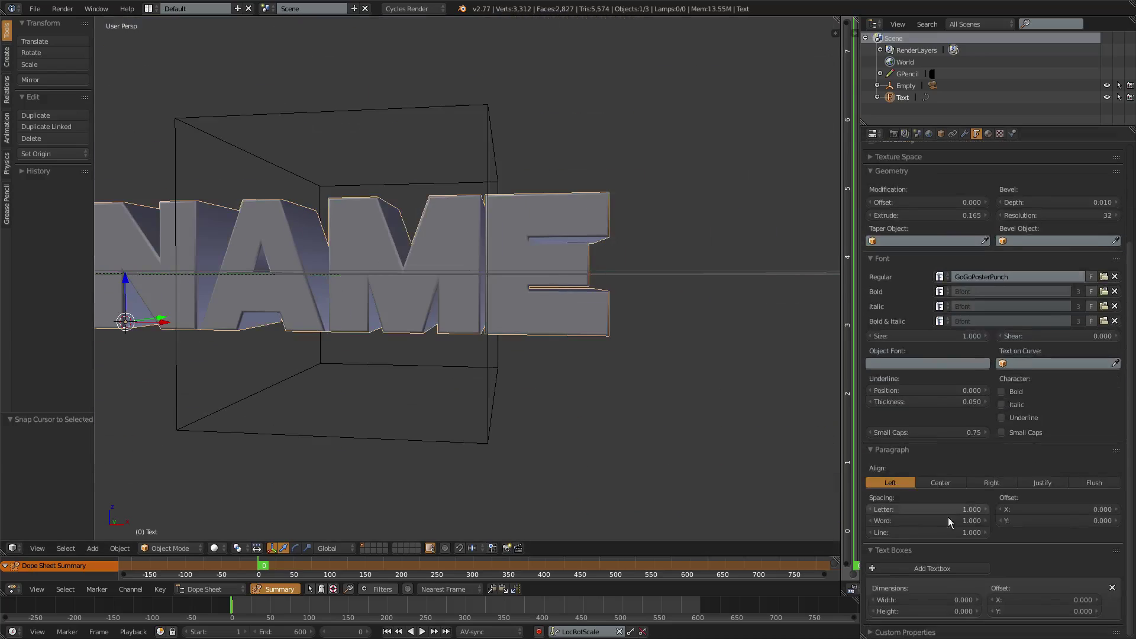
click(927, 508)
text(1.02)
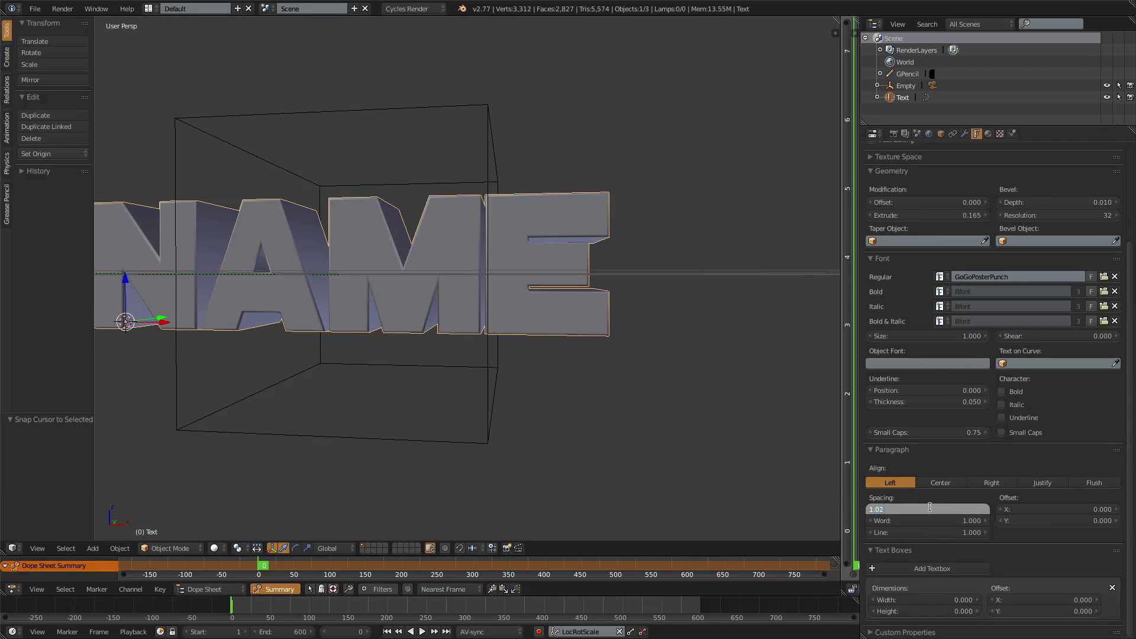
text(3)
key(Return)
scroll(493, 376, down, 4)
Step: Orbit toward the text's front and start rotating it about the X axis
middle_drag(494, 380, 394, 349)
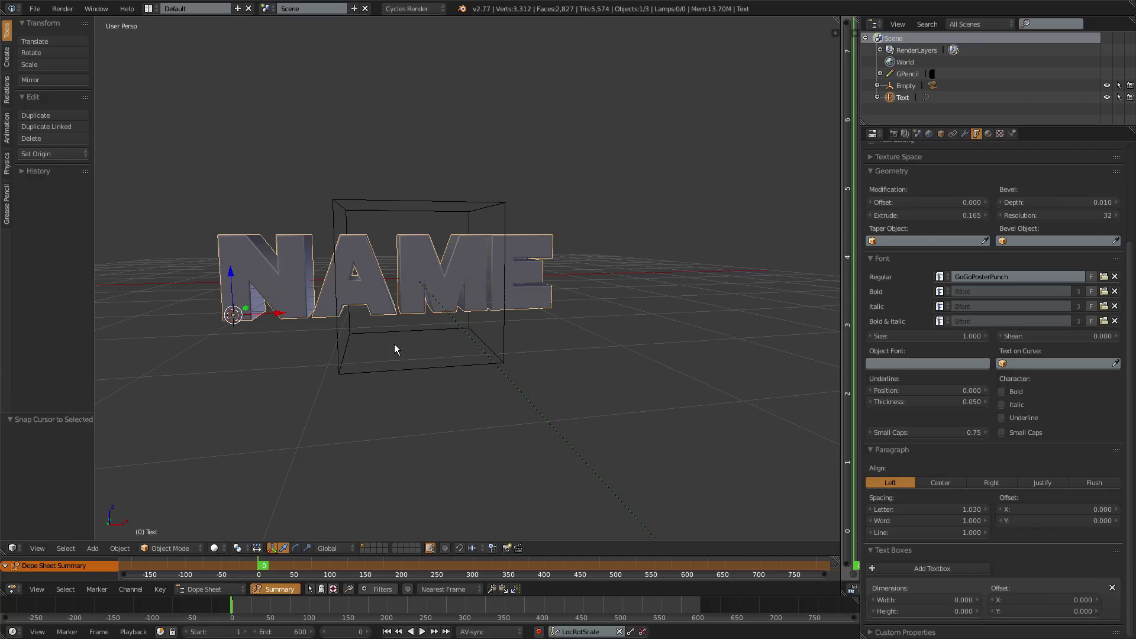
middle_drag(489, 371, 645, 371)
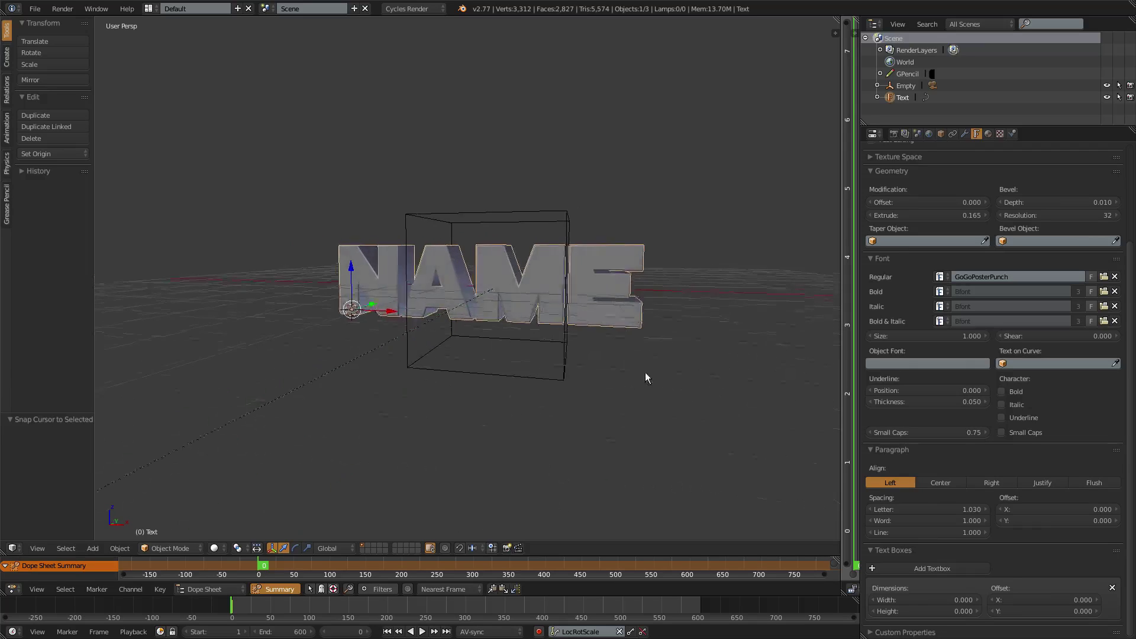
key(r)
key(x)
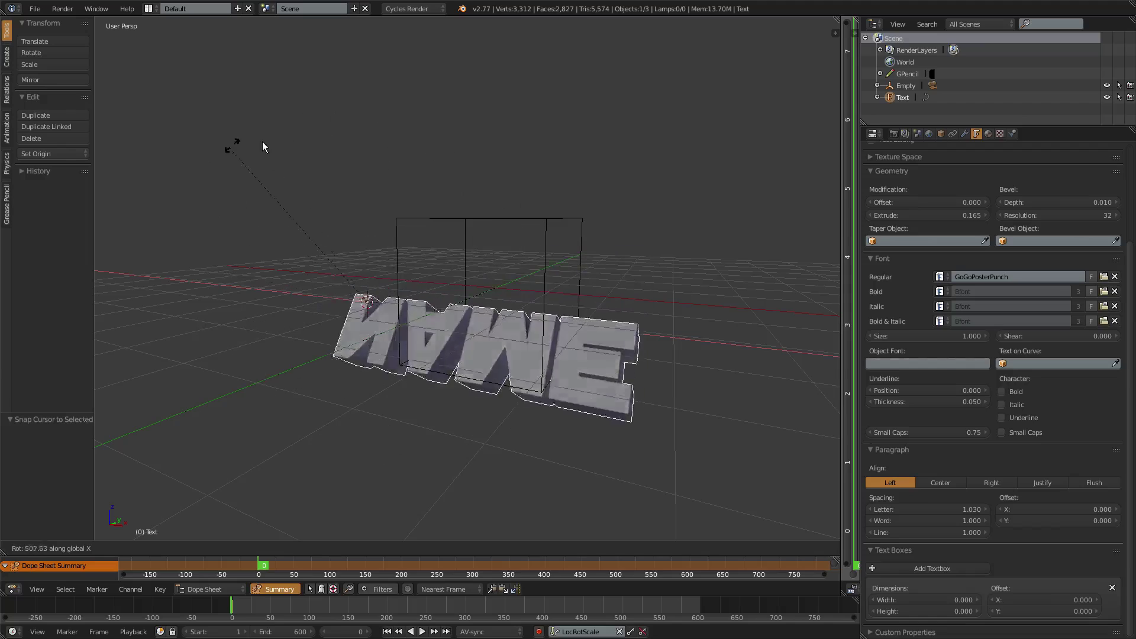
Step: End the rotation and switch to the front and camera views of the text
click(308, 387)
middle_drag(323, 355, 349, 359)
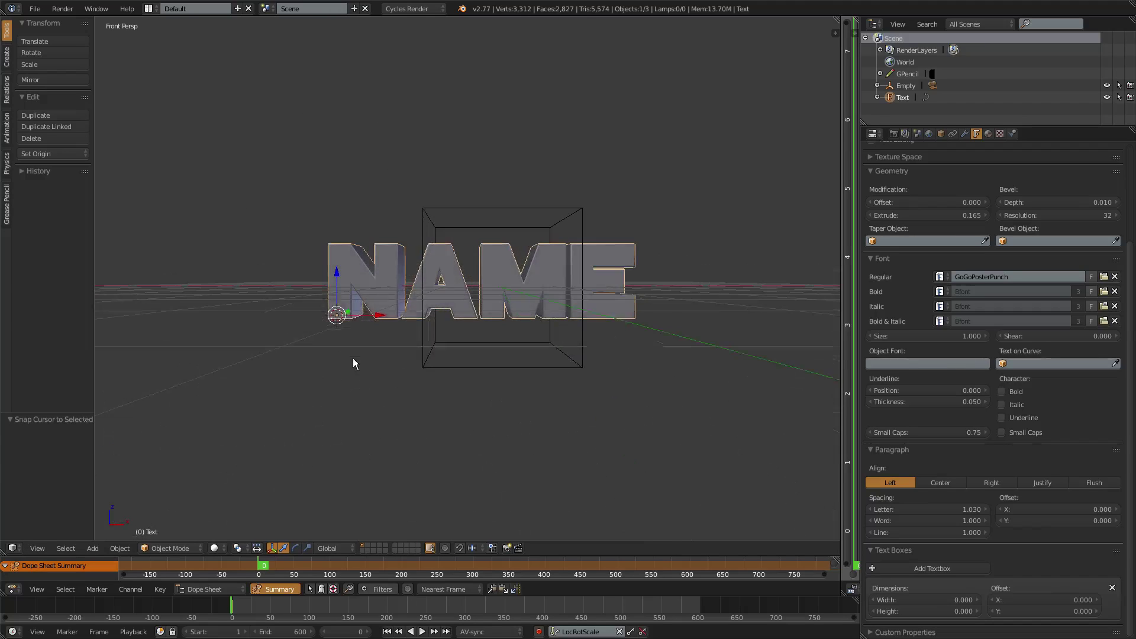
key(KP_1)
scroll(479, 295, up, 2)
key(KP_0)
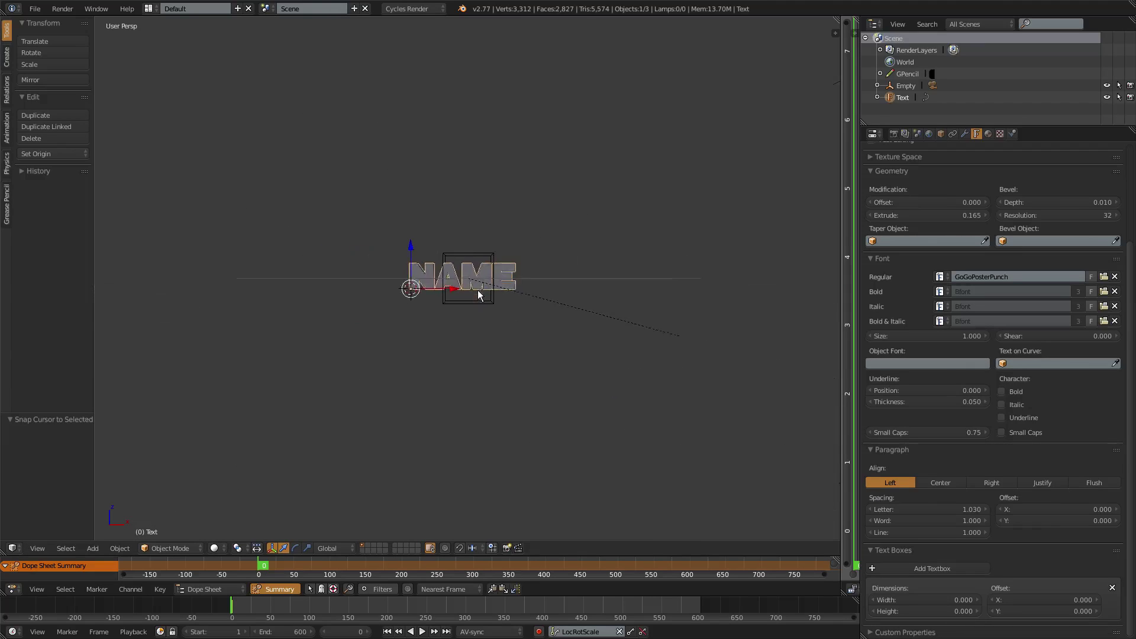
scroll(484, 283, up, 3)
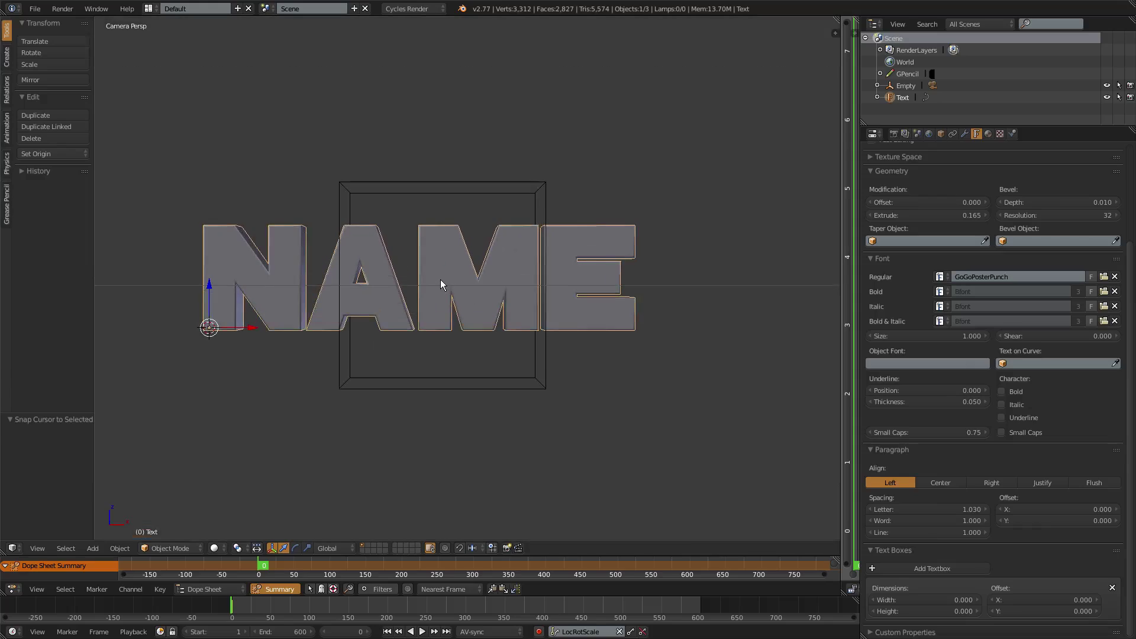
scroll(436, 277, down, 1)
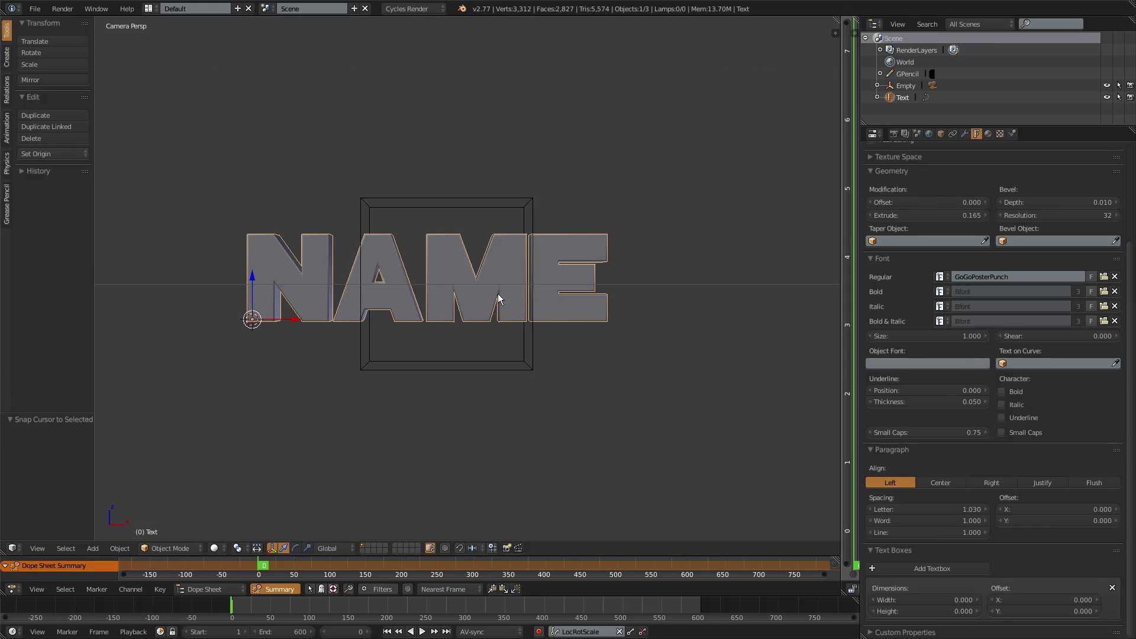
Step: Move the text's origin to its centre of mass and snap the 3D cursor to it
key(ctrl+shift+alt+c)
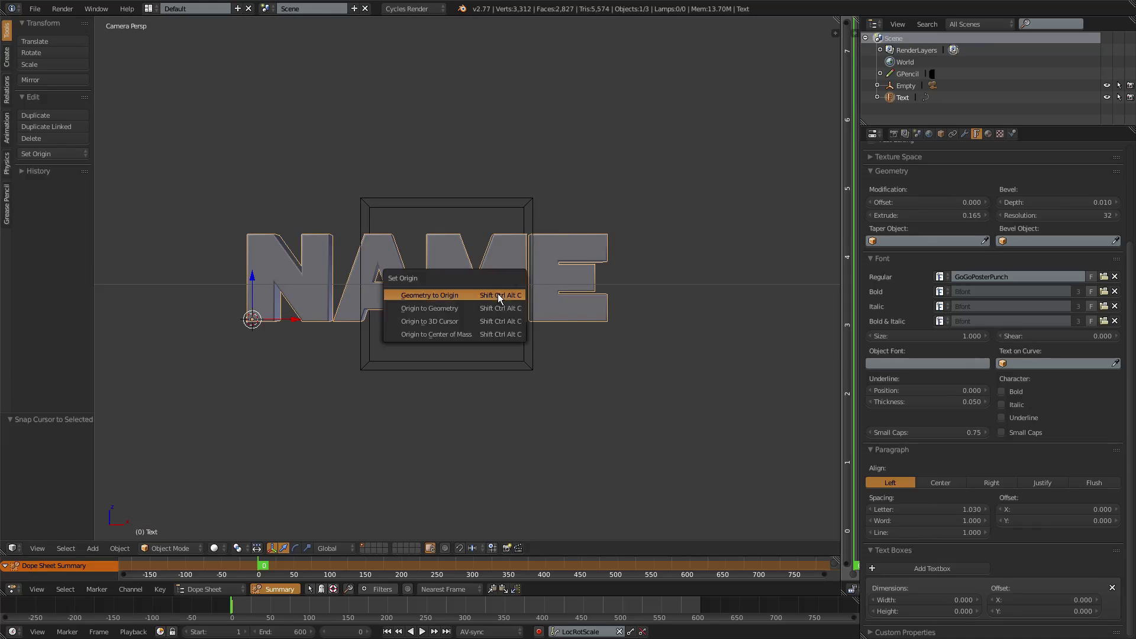
click(418, 332)
mouse_move(514, 324)
middle_down()
mouse_move(499, 331)
mouse_move(510, 343)
middle_up()
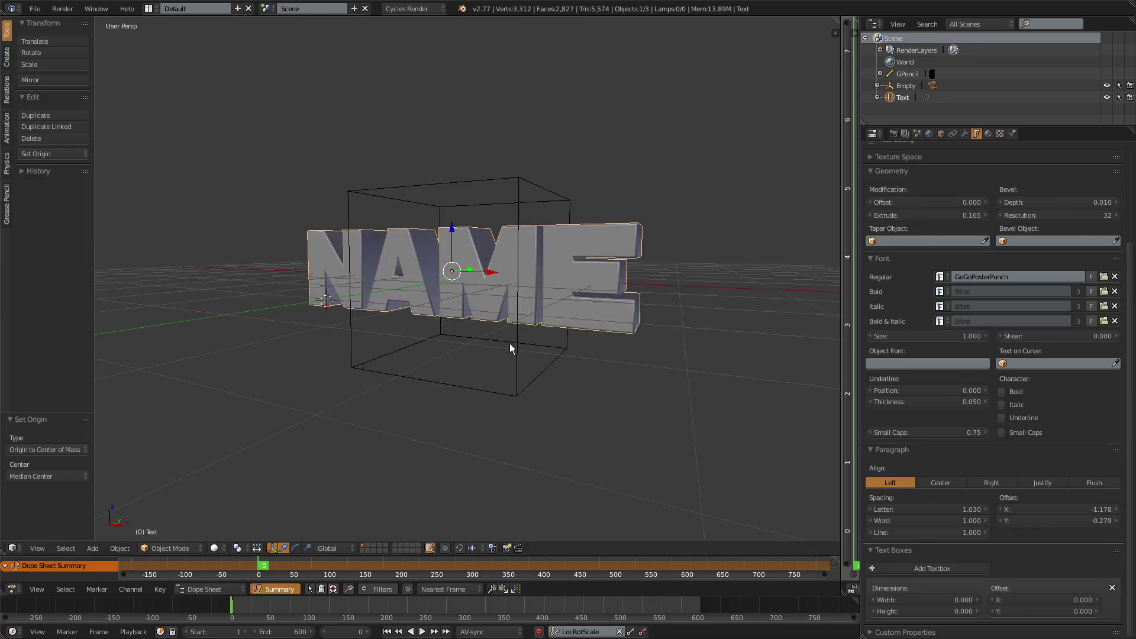
key(shift+s)
click(488, 338)
key(x)
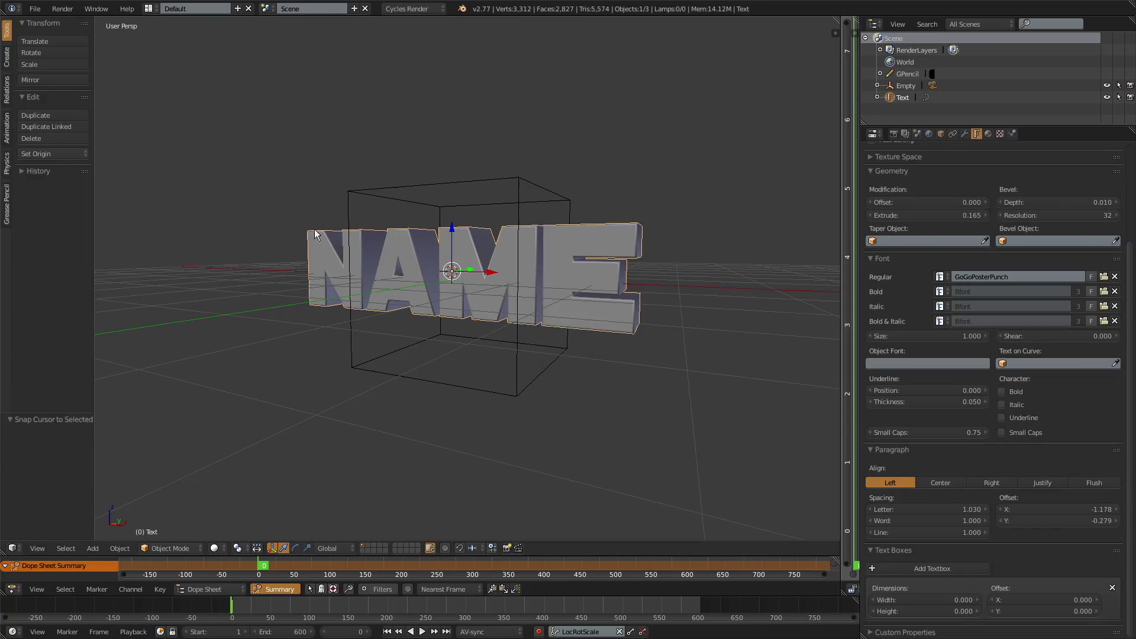
Step: Rotate the text 90° about X to stand it upright and show its Material settings
key(r)
key(x)
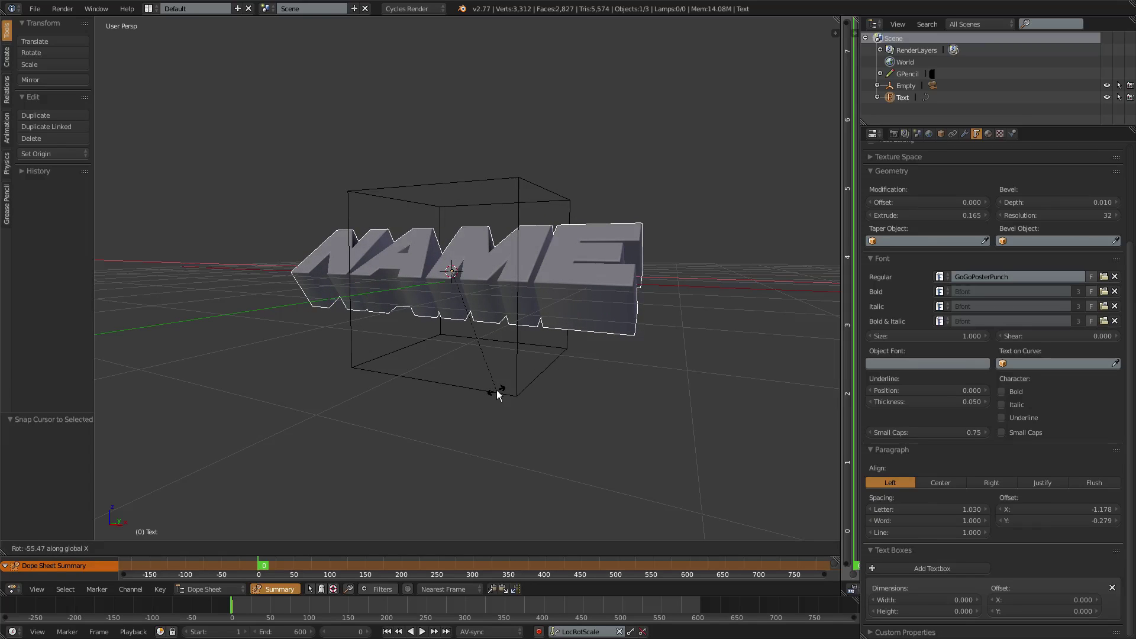
text(90)
key(Return)
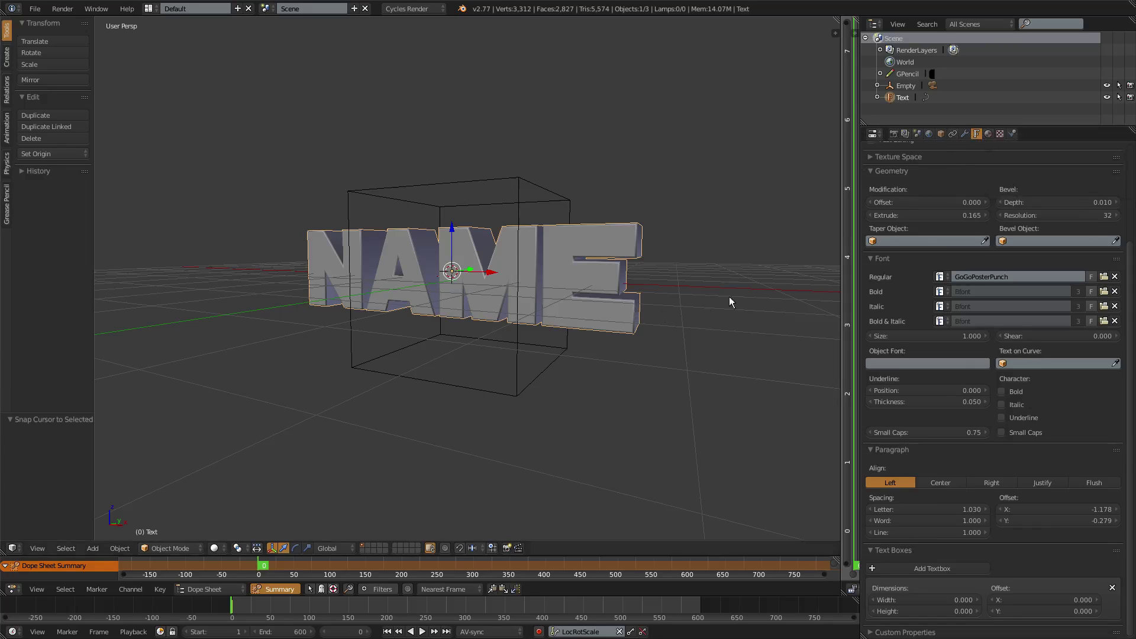
click(988, 133)
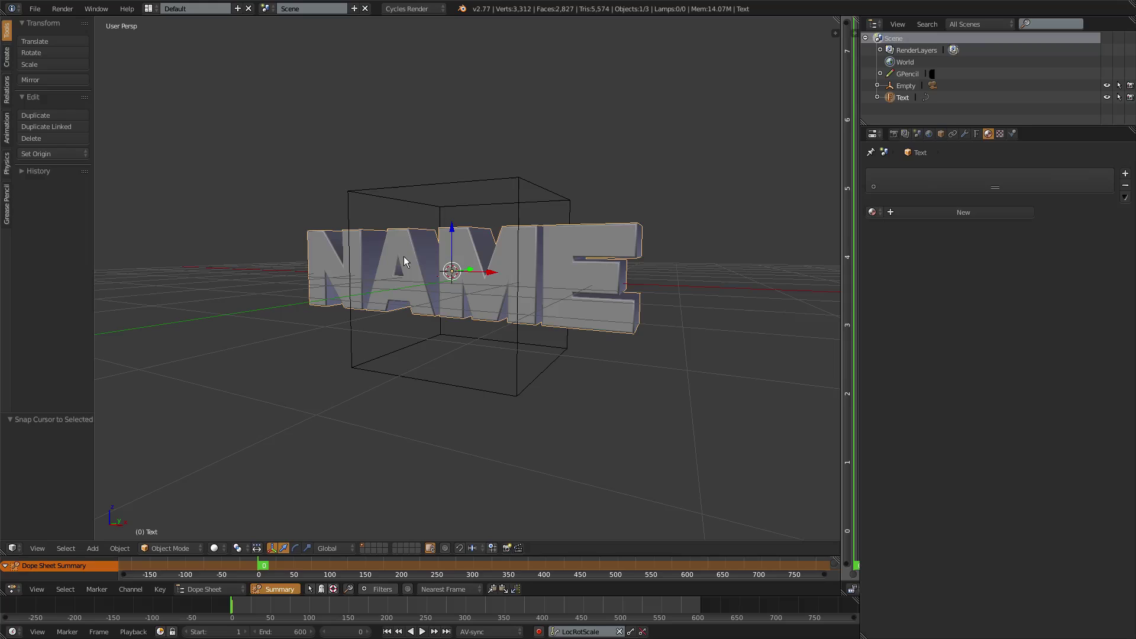
Step: Create a new material for the text and name it Cool Material
click(904, 213)
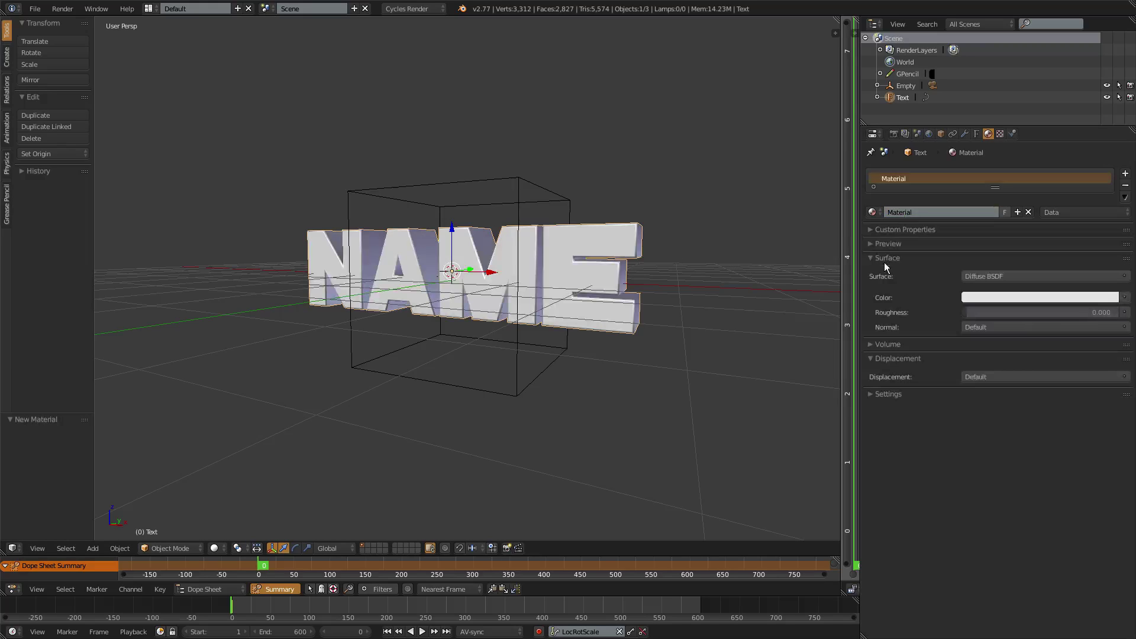
click(912, 213)
key(BackSpace)
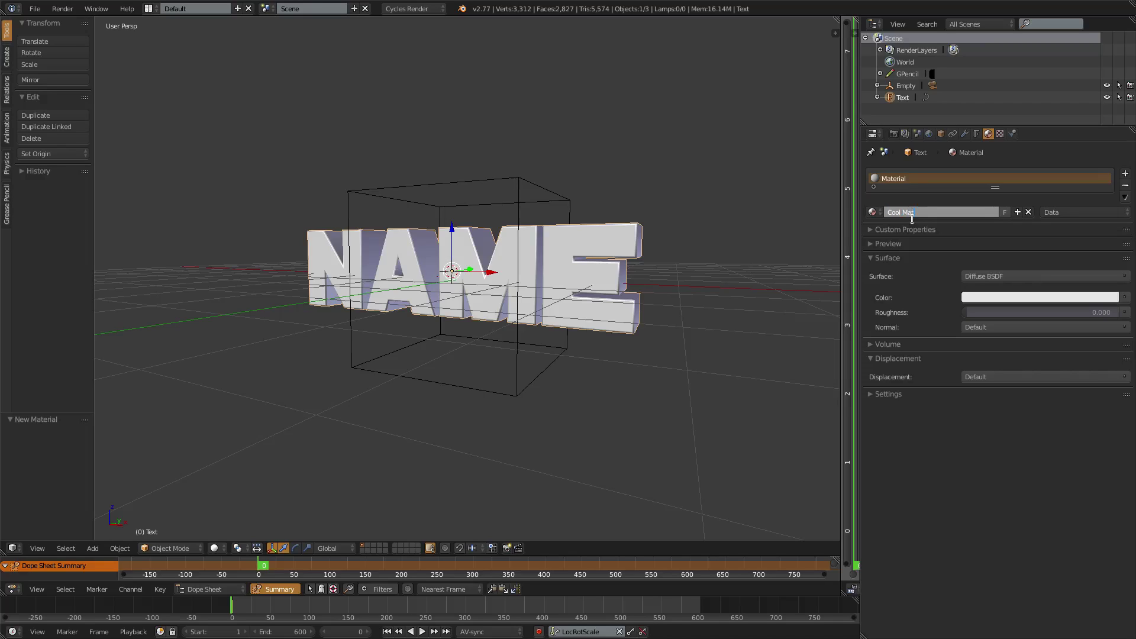
text(rial)
key(Return)
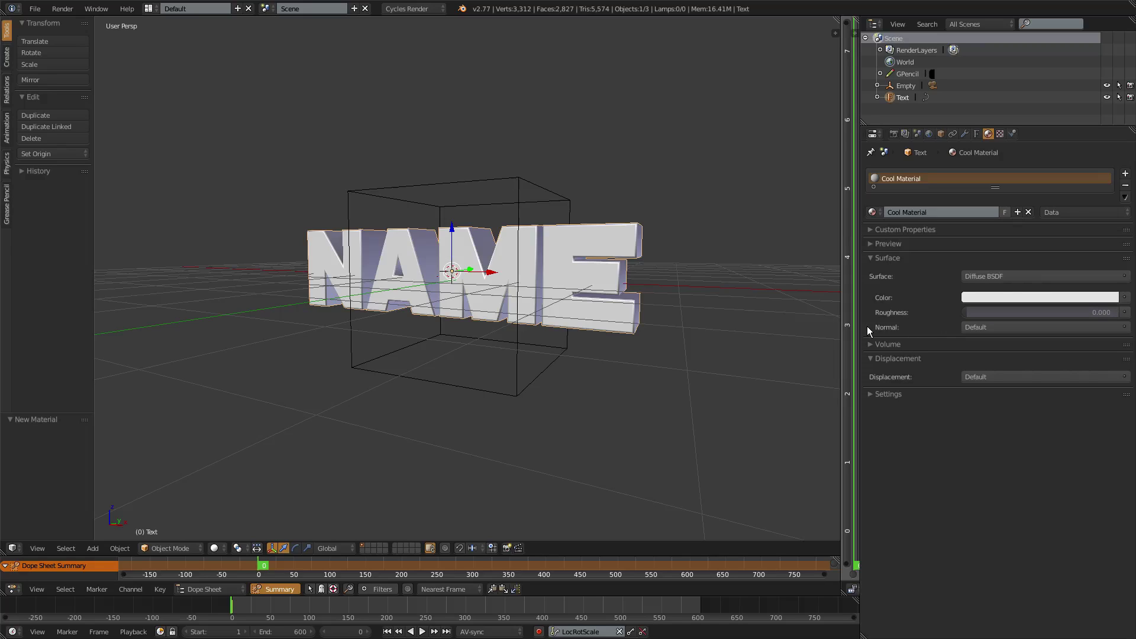
Step: Expand and enlarge the material preview, then switch to Rendered viewport shading
click(887, 244)
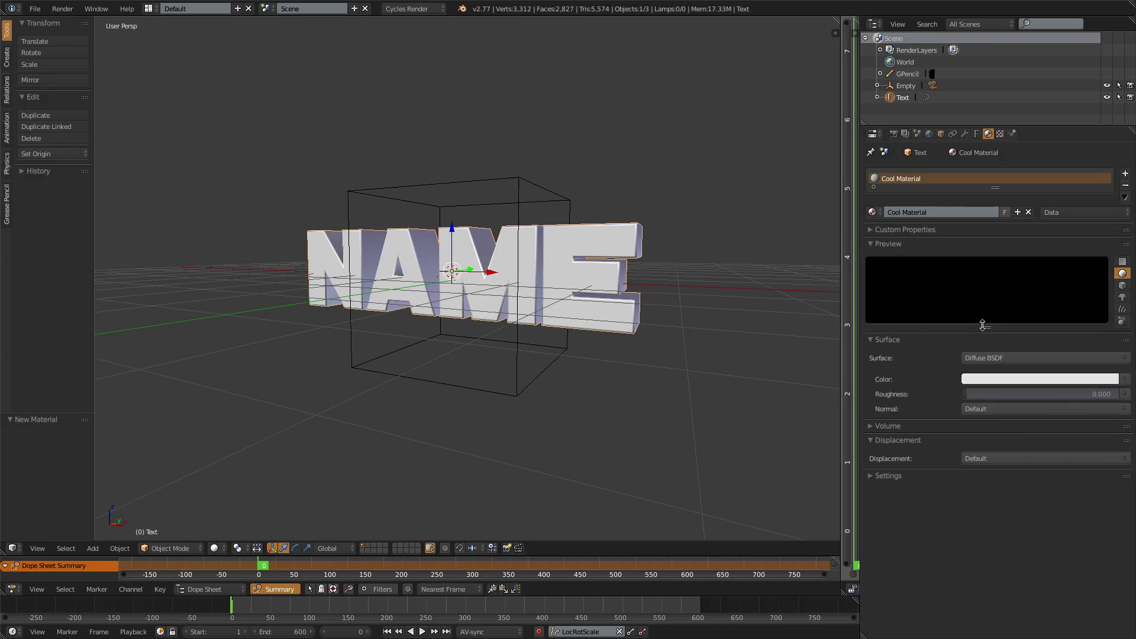
drag(983, 325, 975, 399)
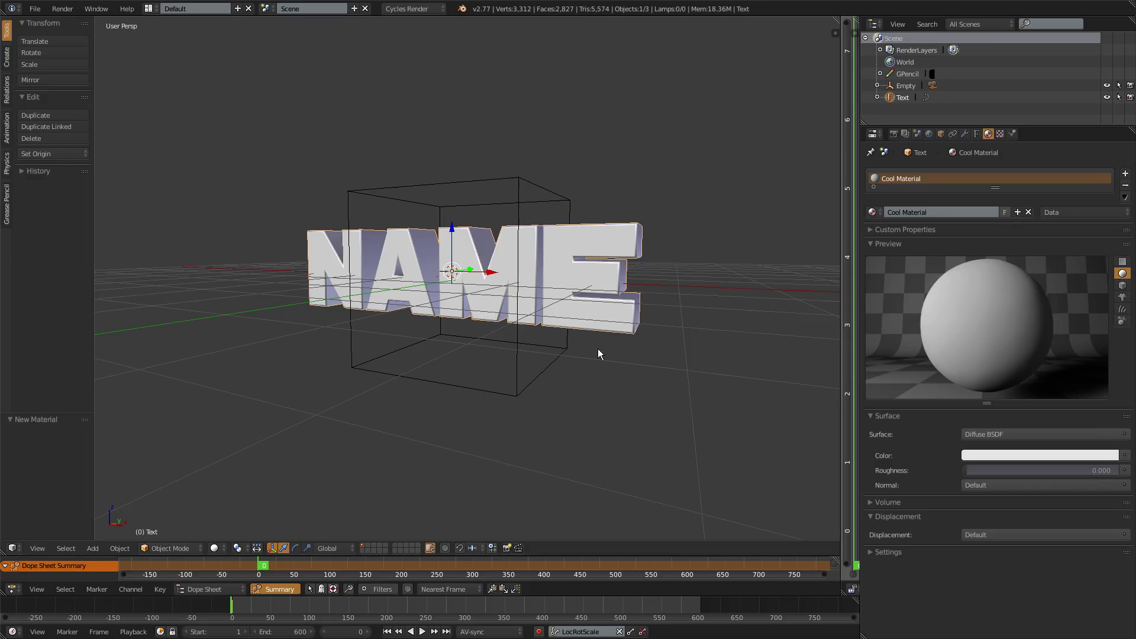
key(shift+z)
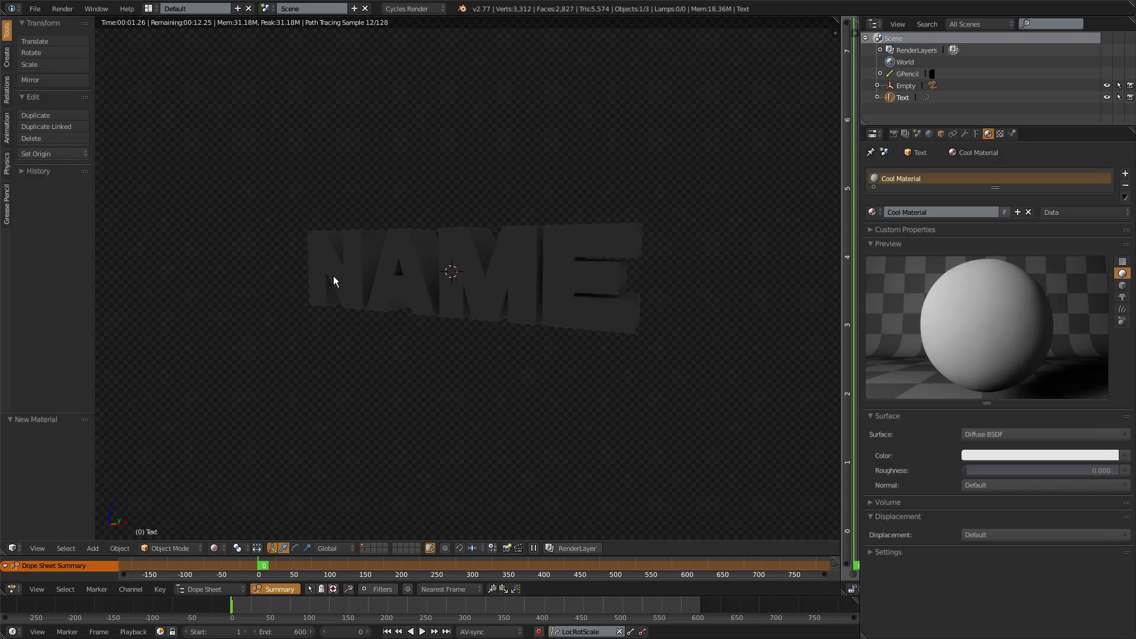
Step: Return to Solid shading and erase the annotation loop around the NAME text
key(shift+z)
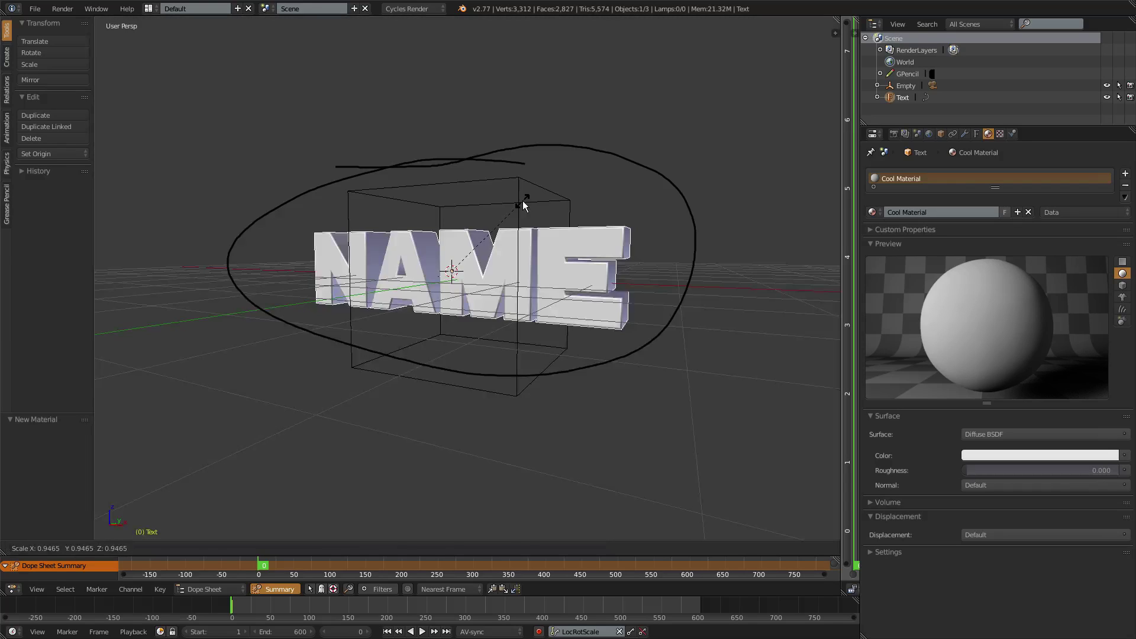
mouse_move(523, 200)
right_down()
mouse_move(593, 204)
mouse_move(577, 370)
mouse_move(261, 210)
right_up()
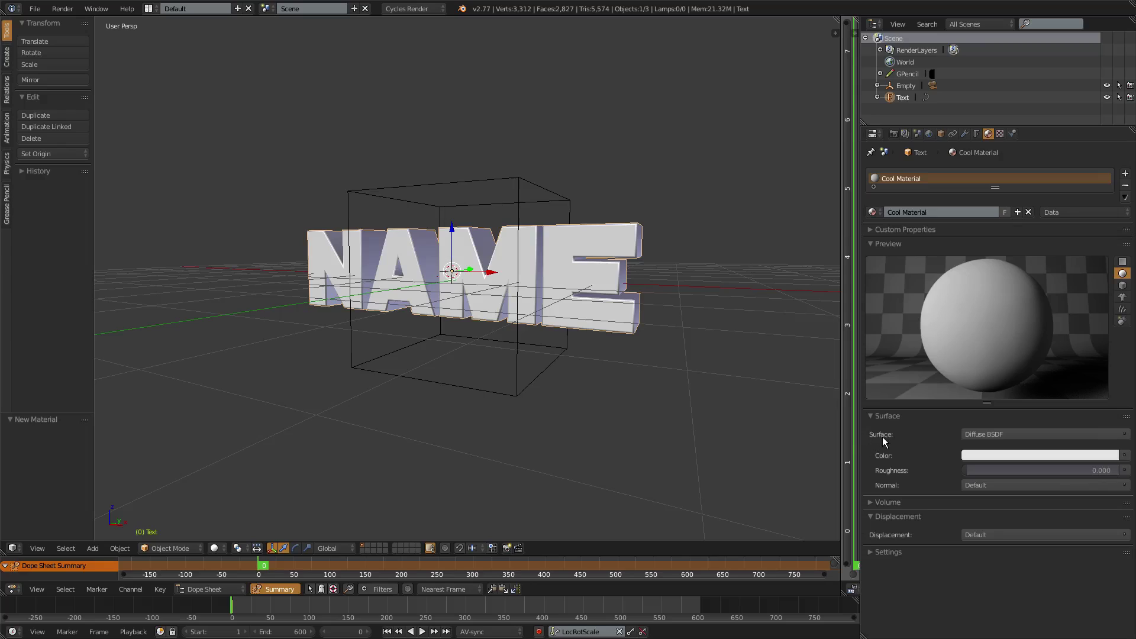
Step: Try Mix Shader, then a single Glossy BSDF surface with roughness 0
click(972, 434)
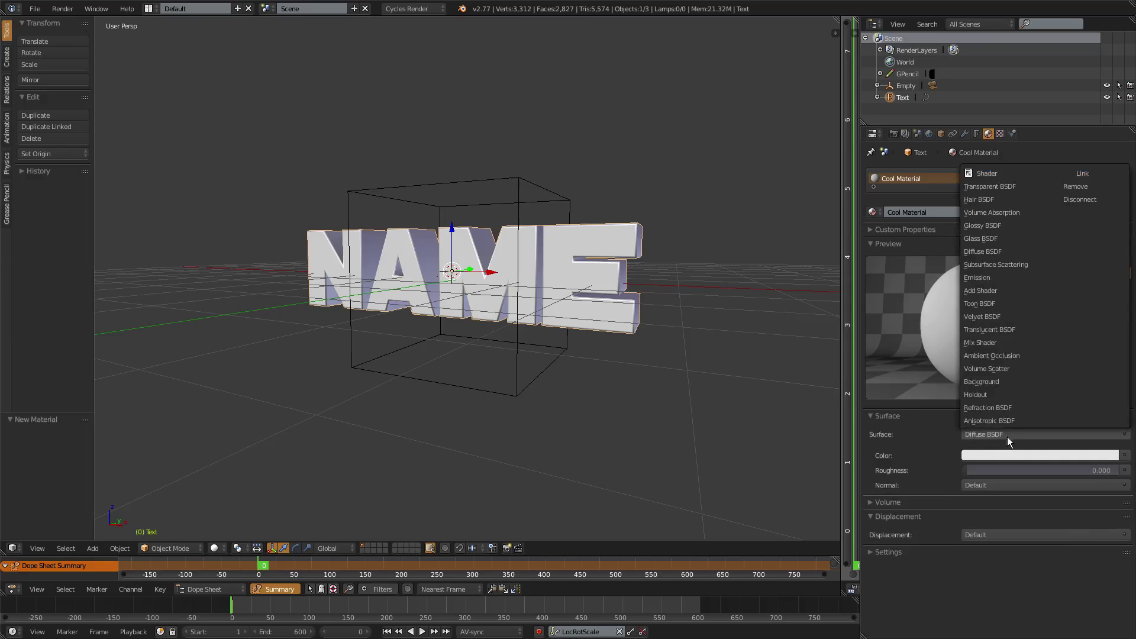
click(983, 342)
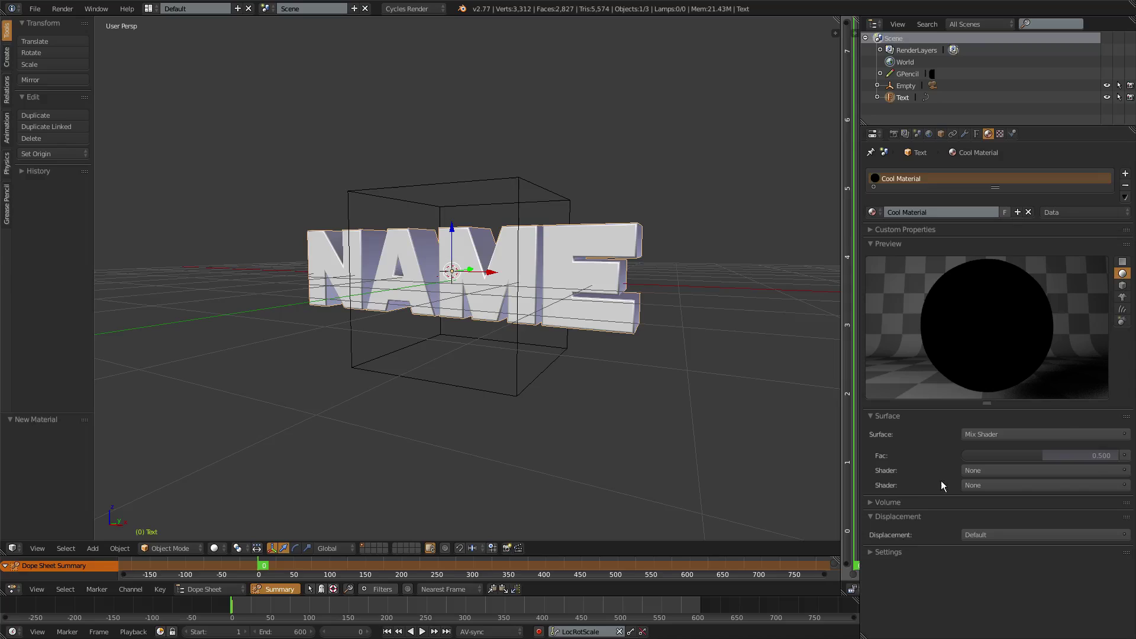
click(982, 434)
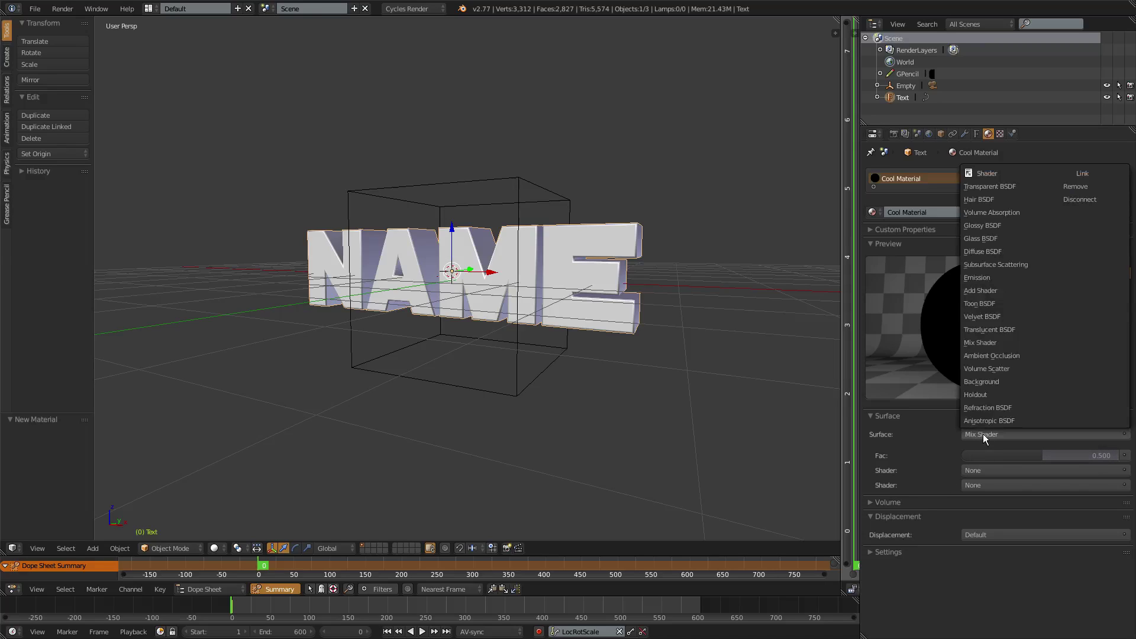
click(977, 223)
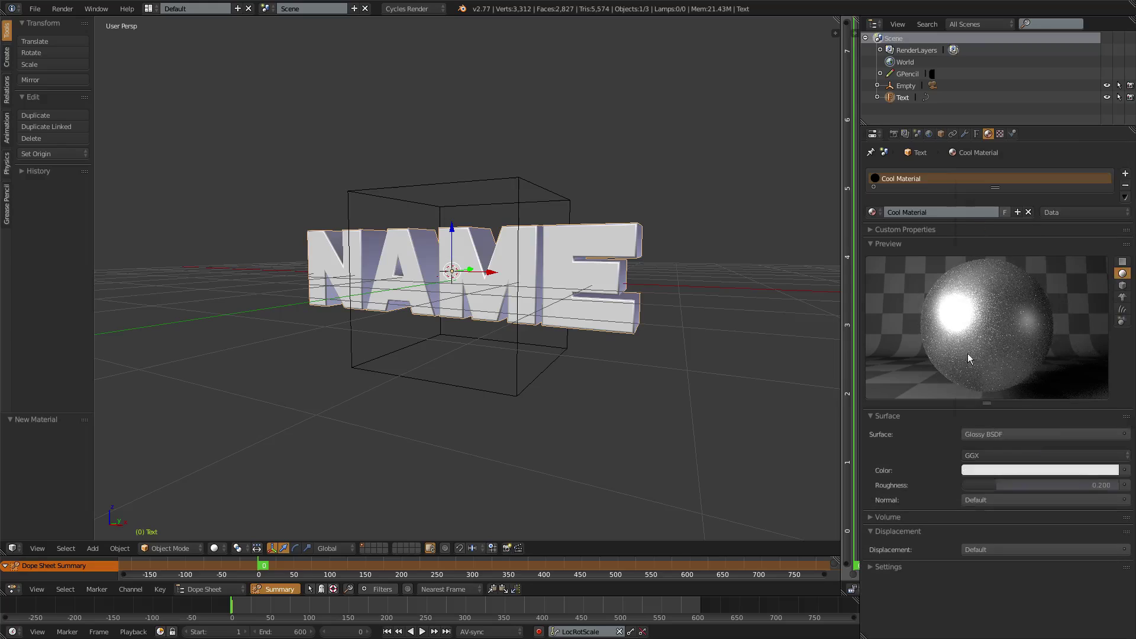
drag(994, 485, 965, 485)
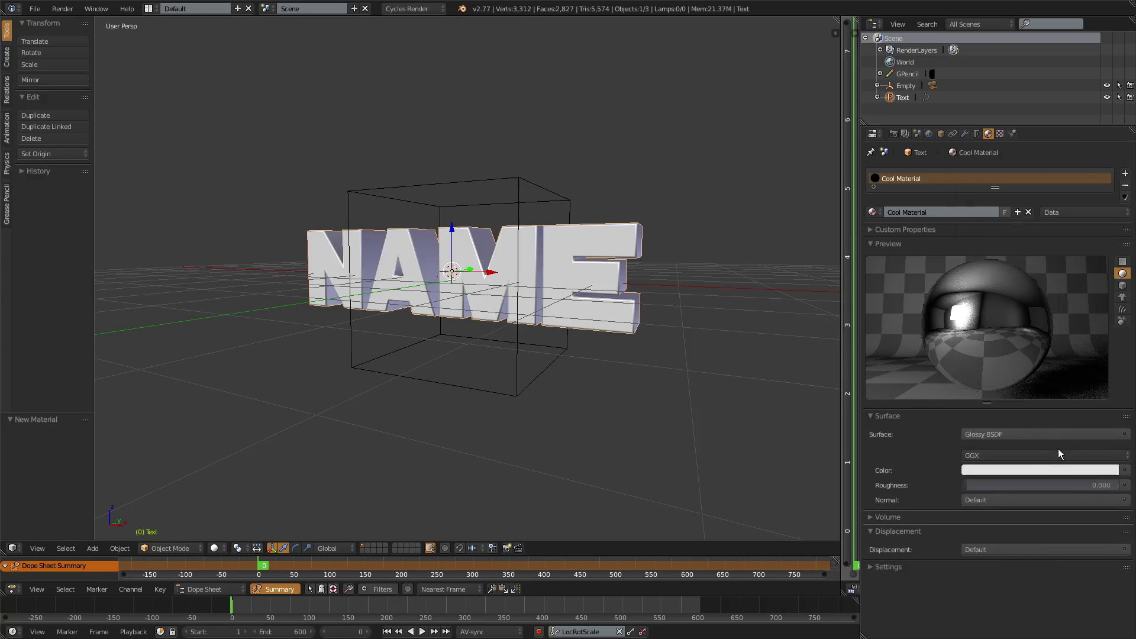
click(1006, 456)
Step: Make the surface a Mix Shader of two Glossy BSDFs, both at roughness 0
click(976, 434)
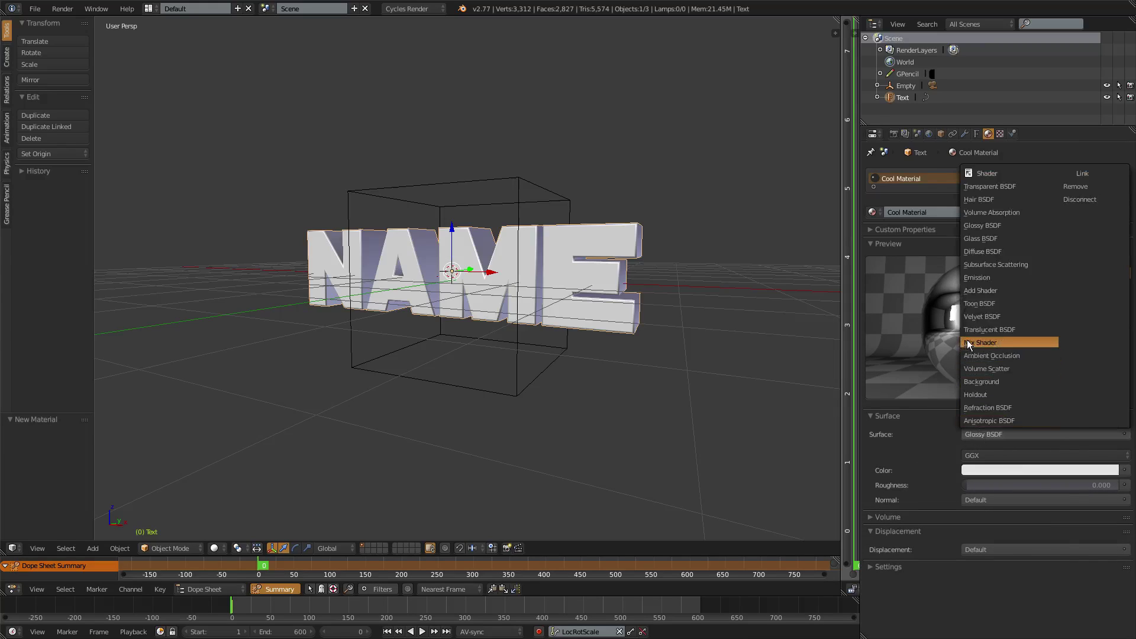
click(967, 340)
click(980, 469)
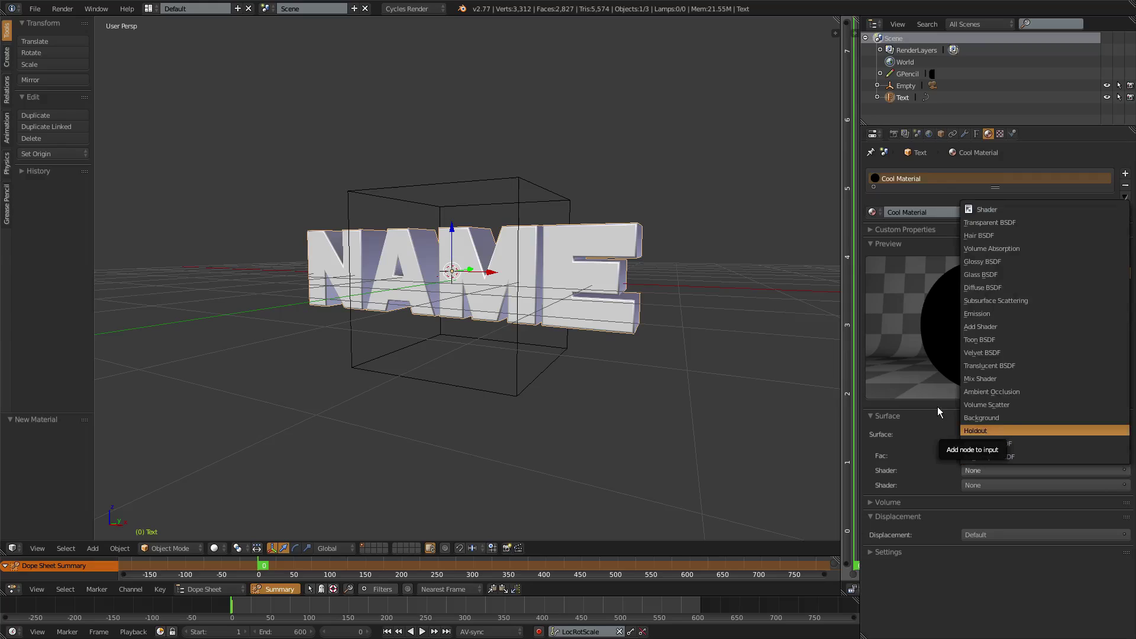
click(961, 261)
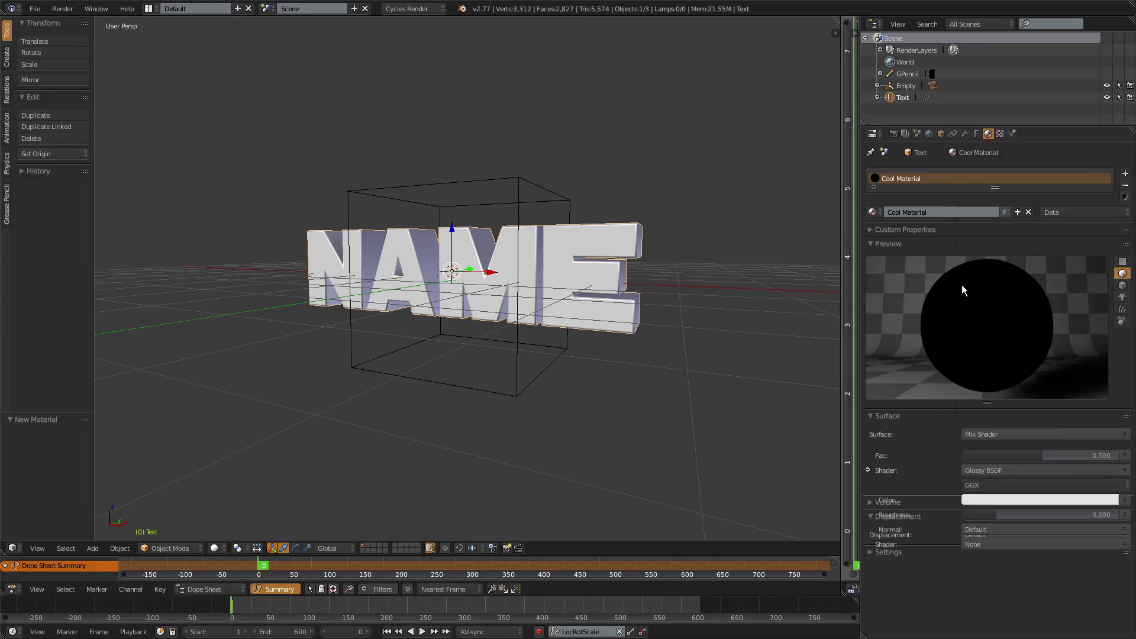
drag(988, 515, 981, 519)
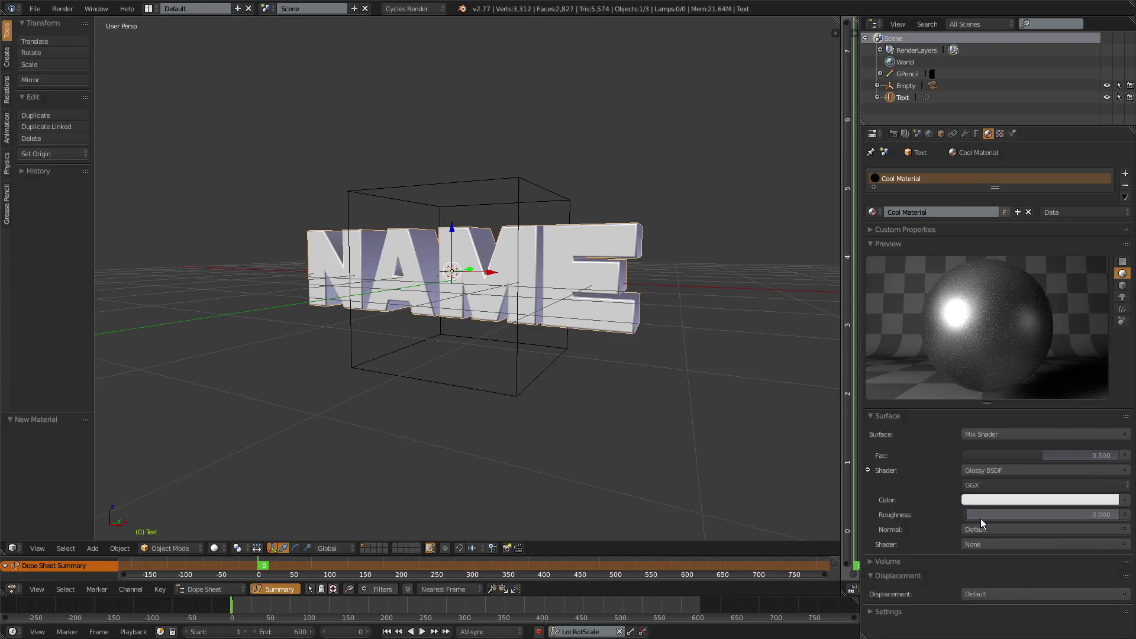
click(983, 541)
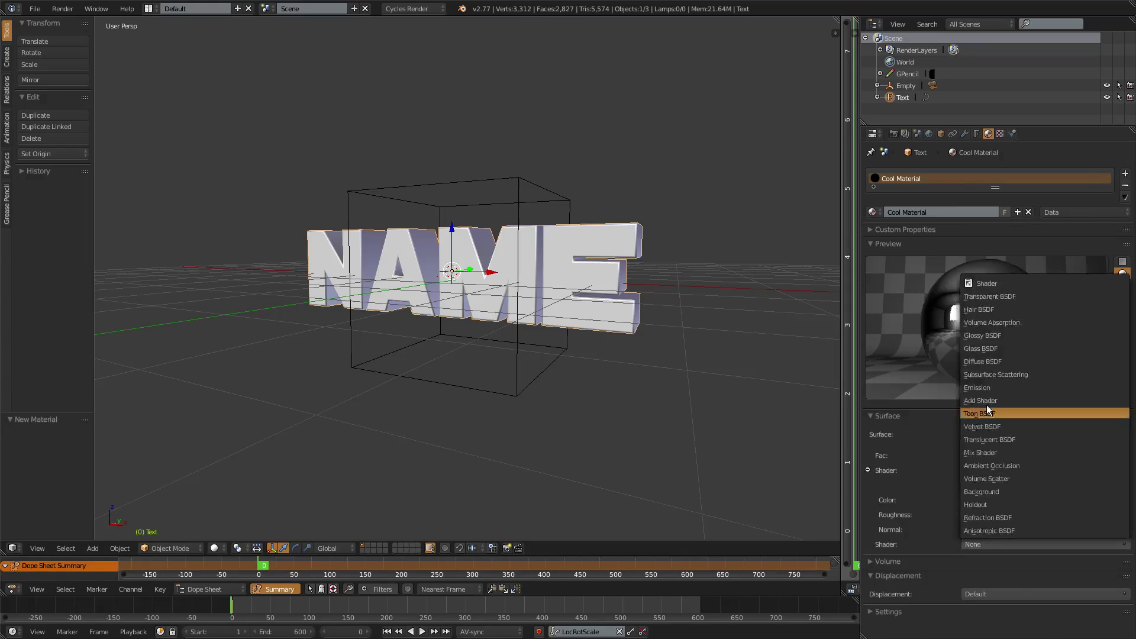
click(978, 337)
drag(1002, 588, 977, 590)
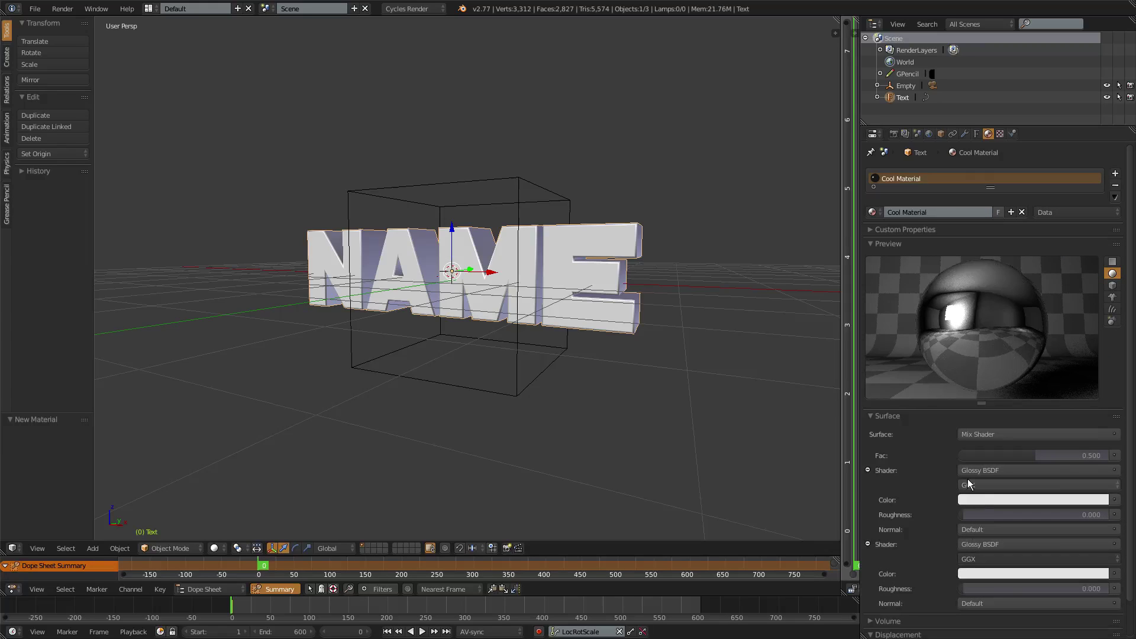
scroll(968, 478, down, 2)
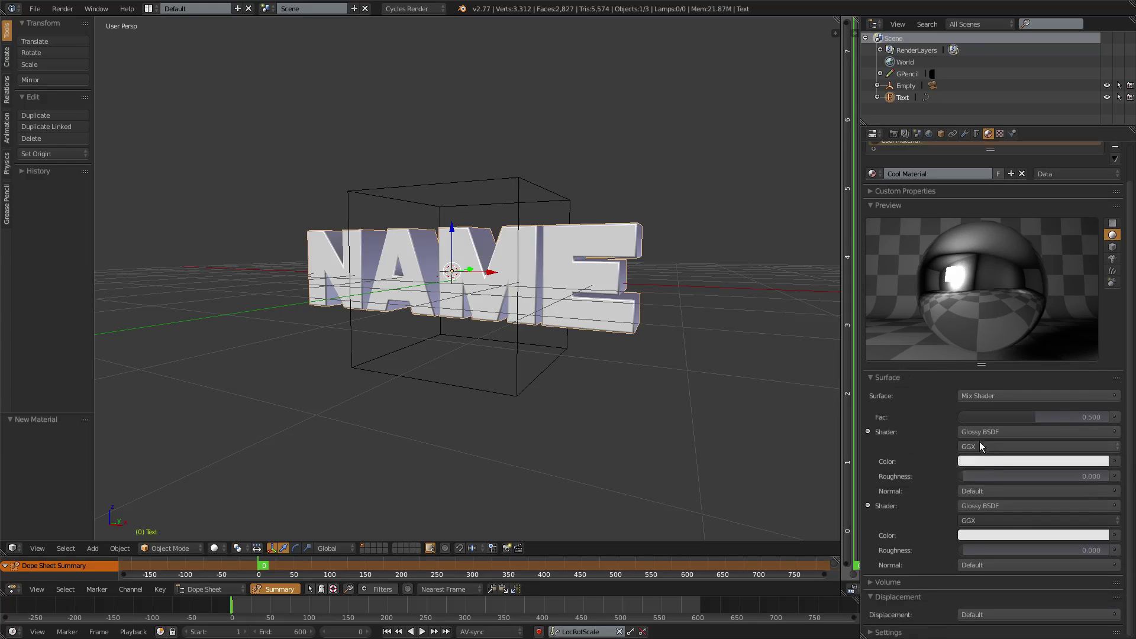
click(982, 461)
Step: Give the first Glossy shader a dark blue colour and preview it rendered
click(1055, 323)
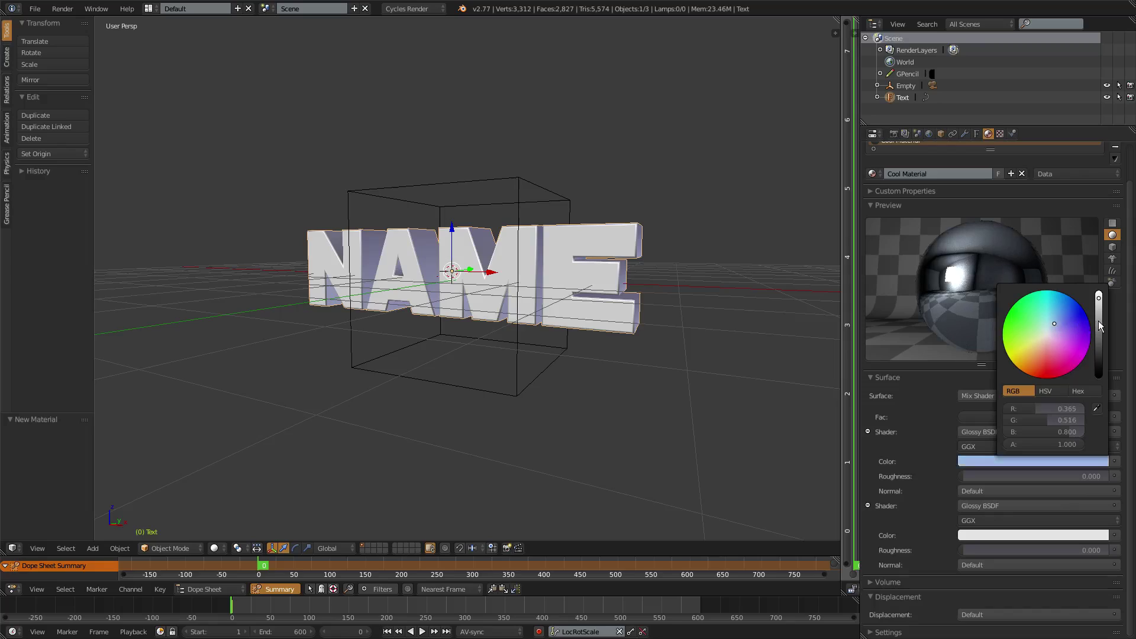
drag(1098, 321, 1099, 326)
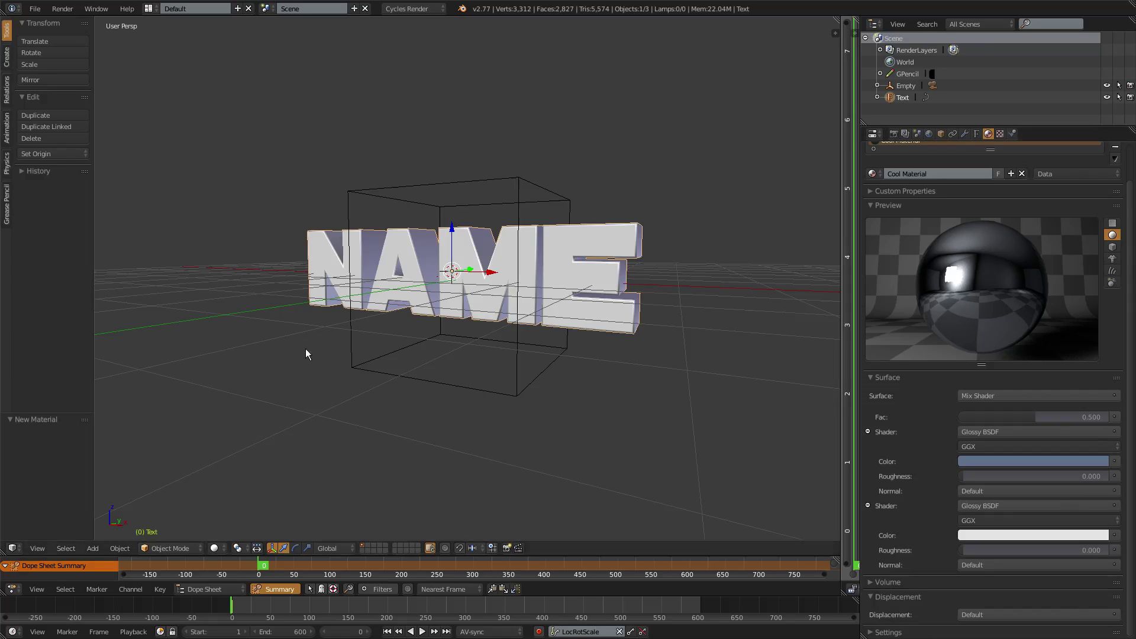
key(shift+z)
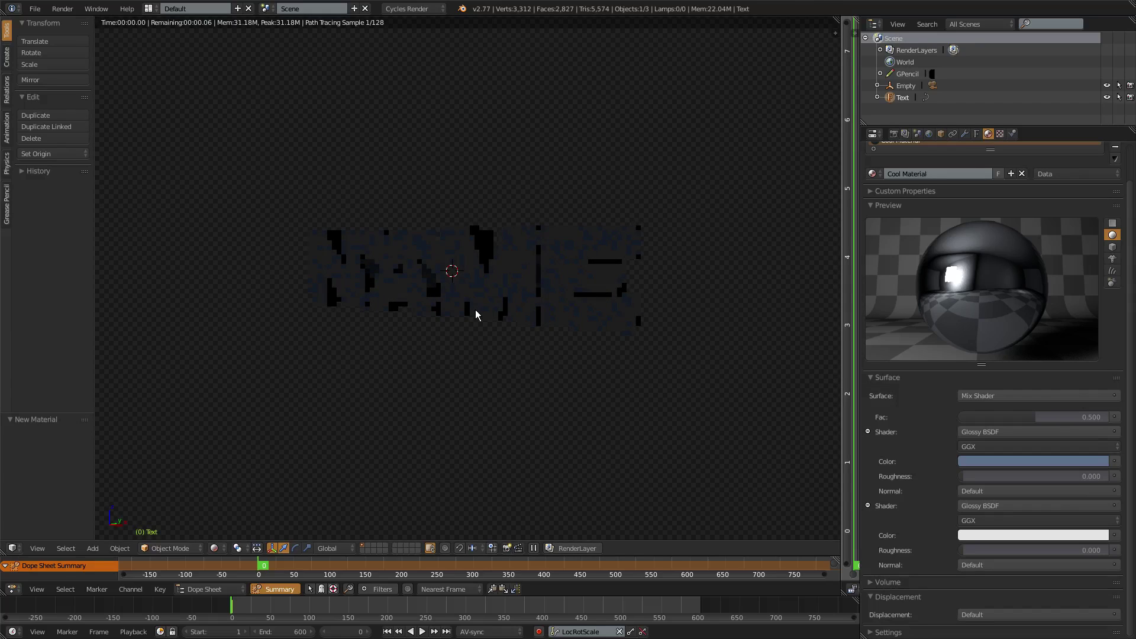
Step: Return to Solid shading and orbit around the NAME text
key(shift+z)
middle_drag(475, 310, 499, 240)
scroll(478, 297, down, 3)
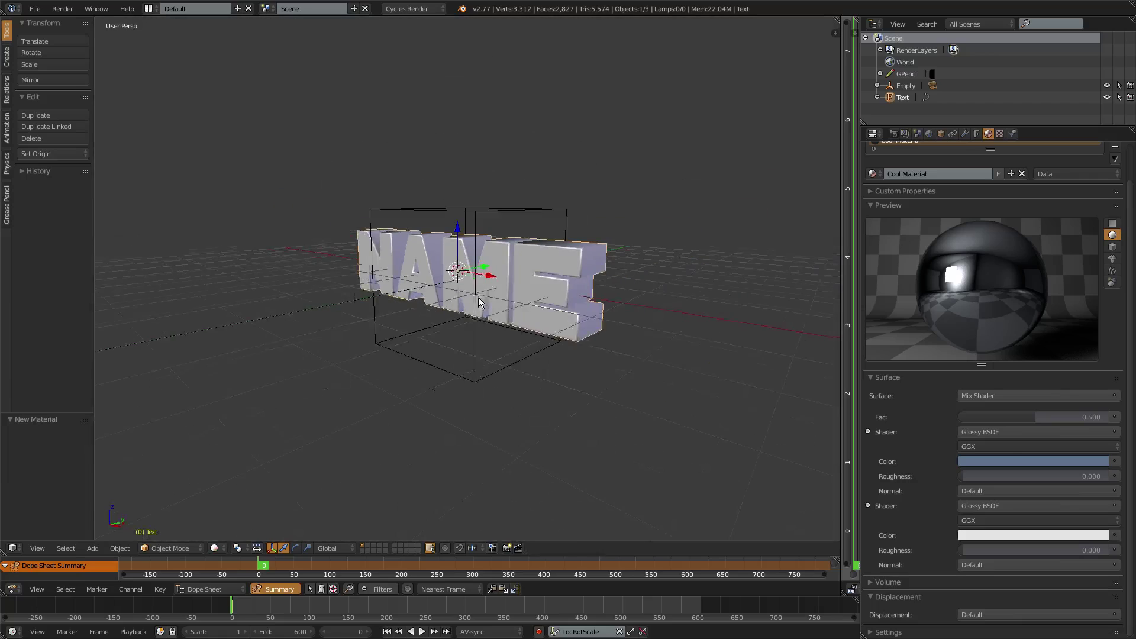
scroll(592, 284, up, 4)
middle_drag(478, 297, 704, 272)
scroll(704, 271, down, 4)
key(shift+z)
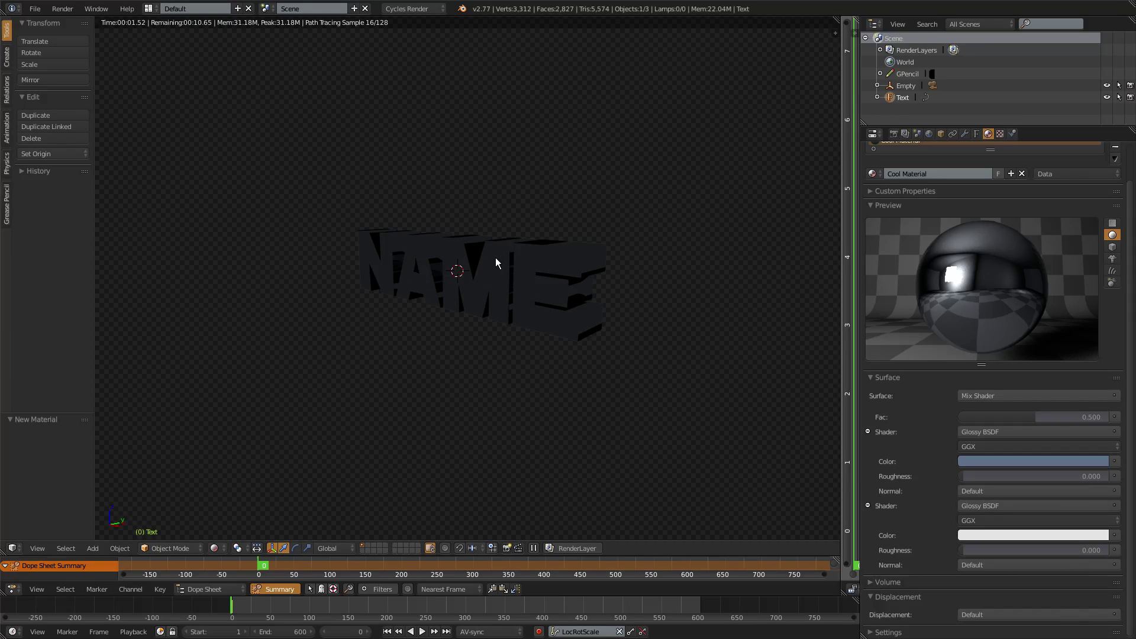
key(shift+z)
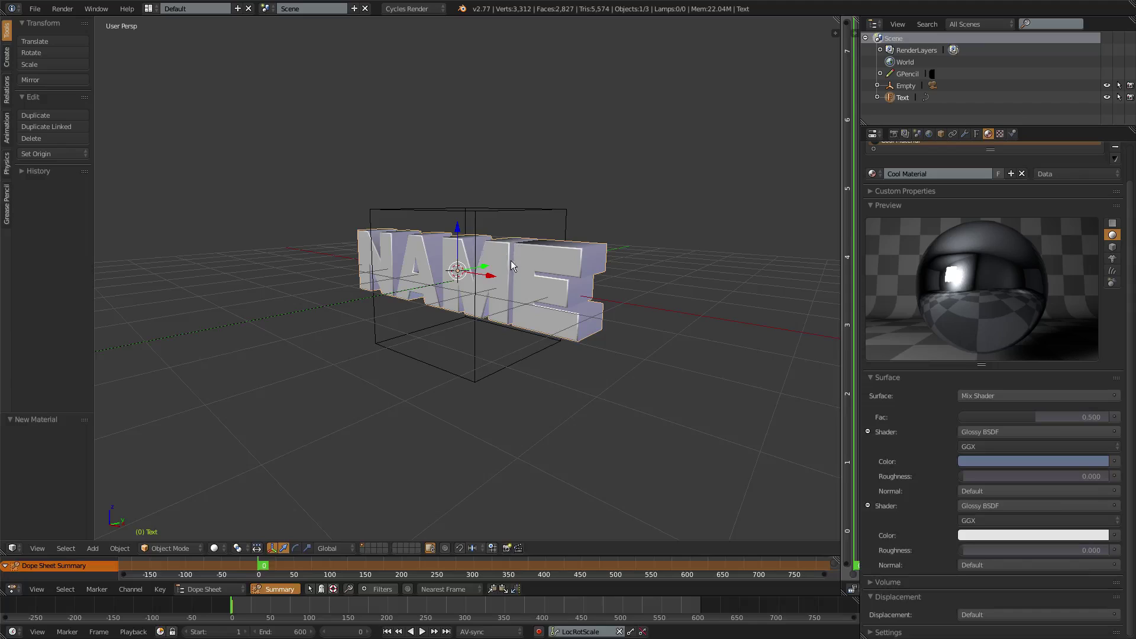
scroll(513, 267, up, 2)
scroll(566, 292, down, 2)
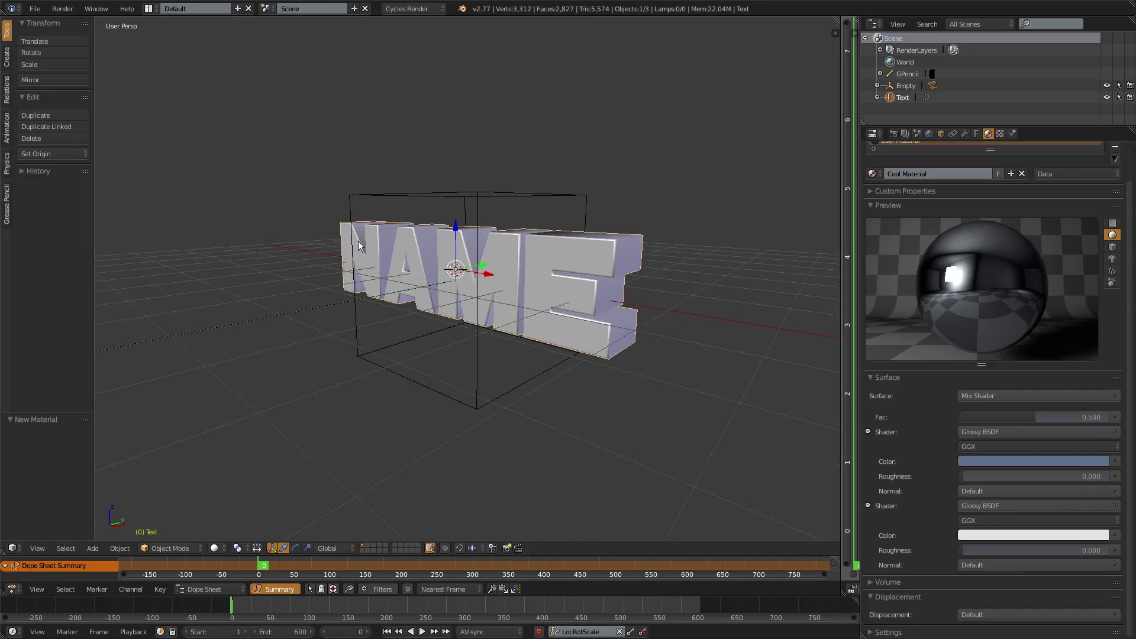
middle_drag(566, 293, 422, 284)
scroll(497, 291, up, 3)
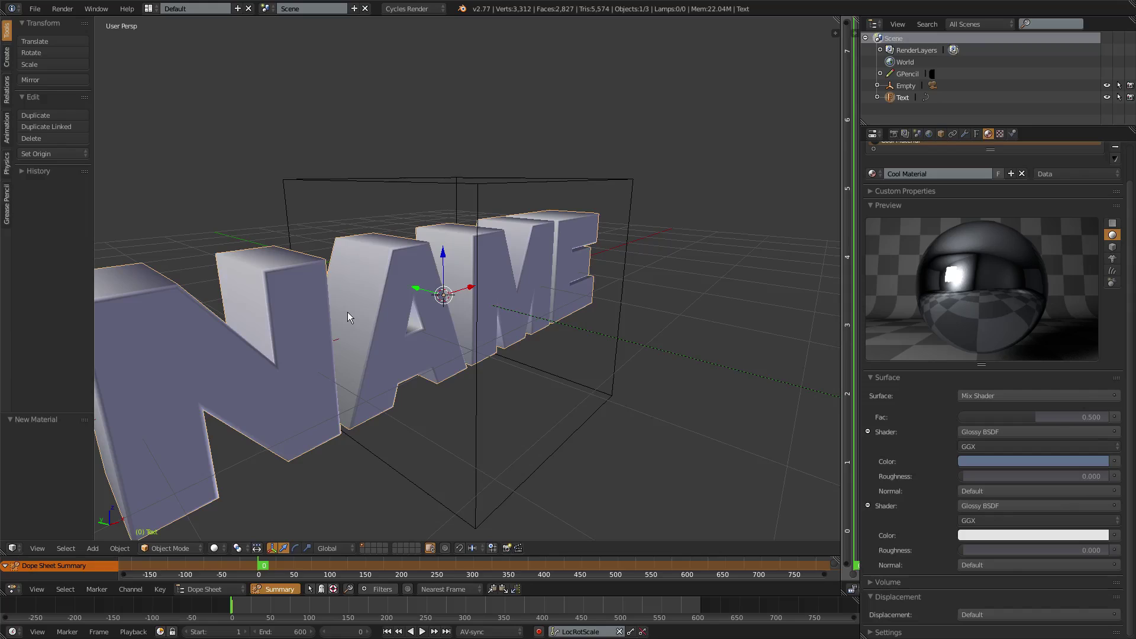
key(shift+z)
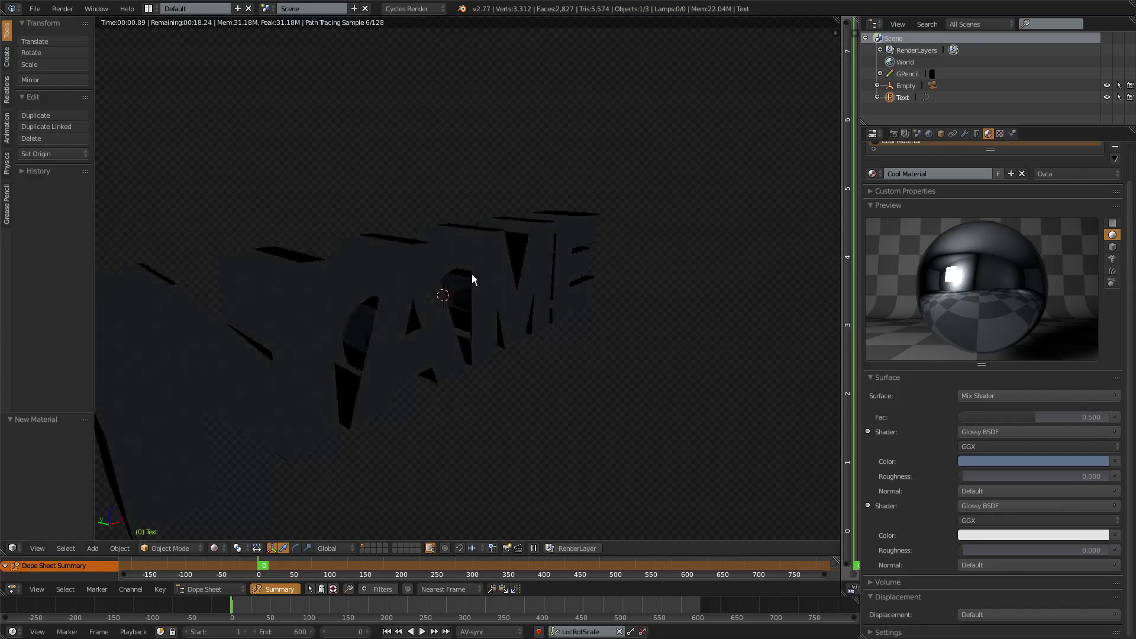
key(shift+z)
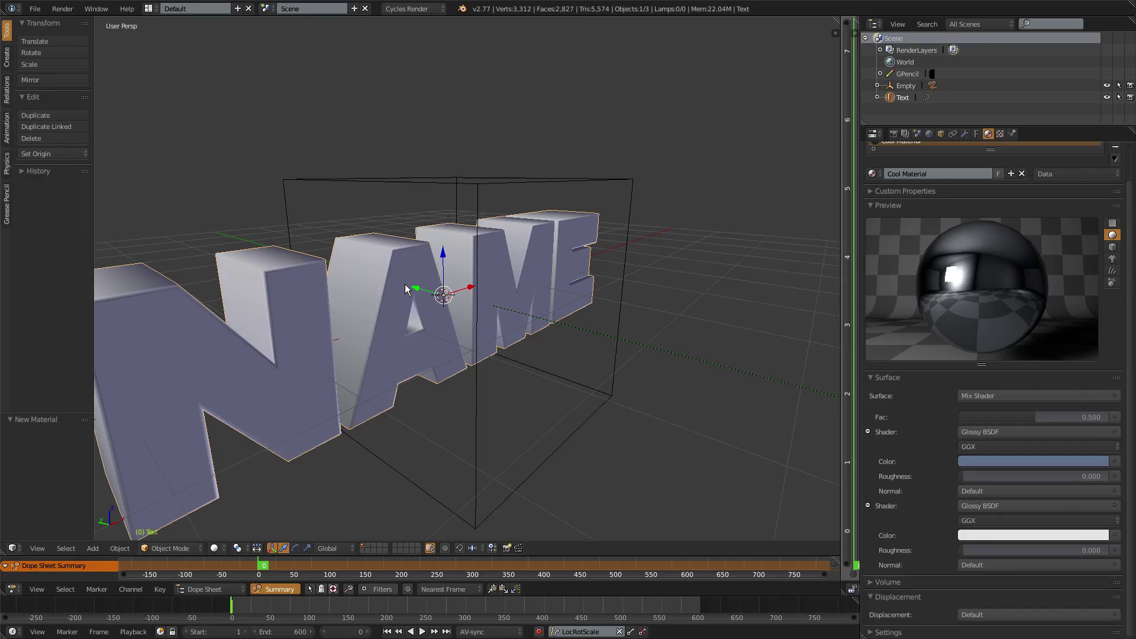
scroll(947, 307, up, 2)
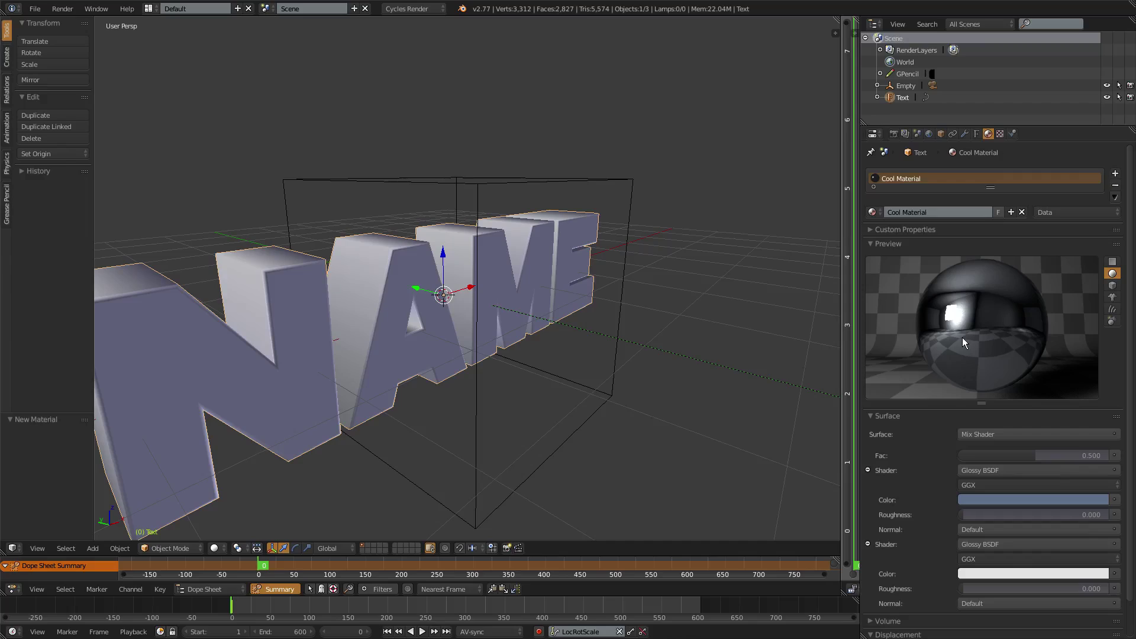
scroll(1006, 291, down, 2)
scroll(1046, 259, up, 2)
Step: Open the append browser at the Desktop, then close it without appending
key(shift+F1)
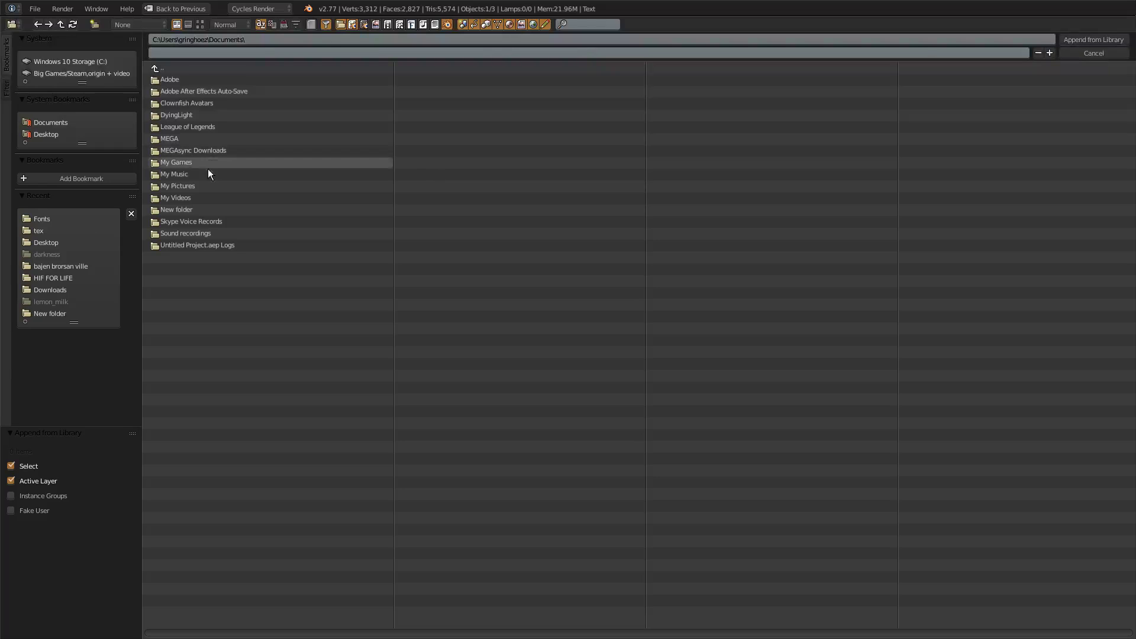
click(46, 134)
click(1087, 57)
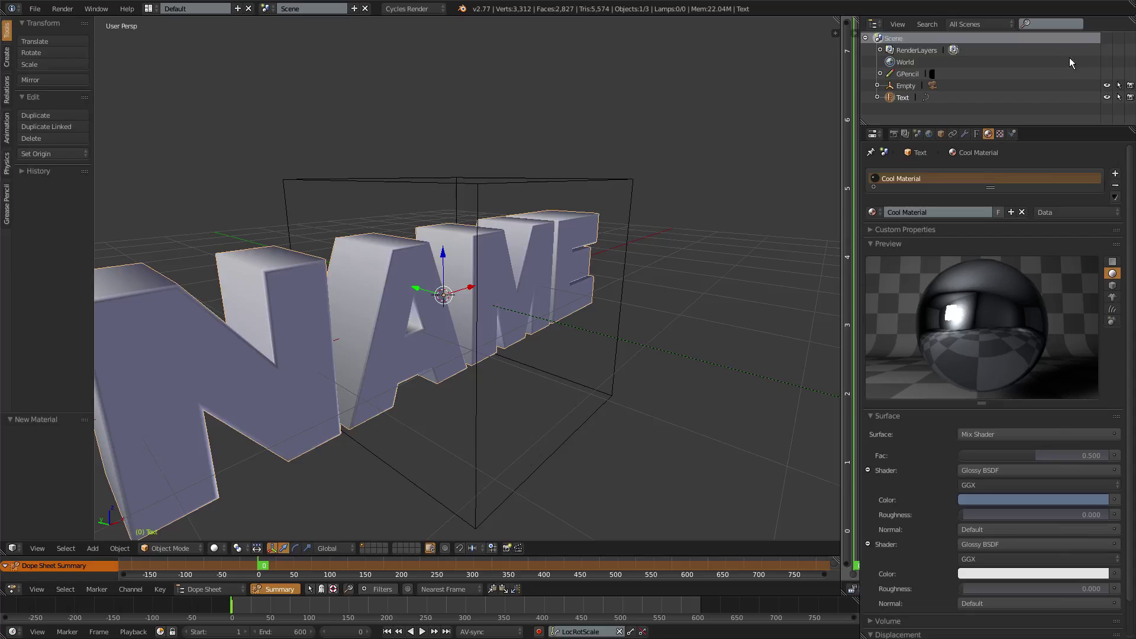
Step: Append the Insane zebra lightroom world from Gringhoez2K16Lightkit.blend and list the scene's worlds
click(36, 9)
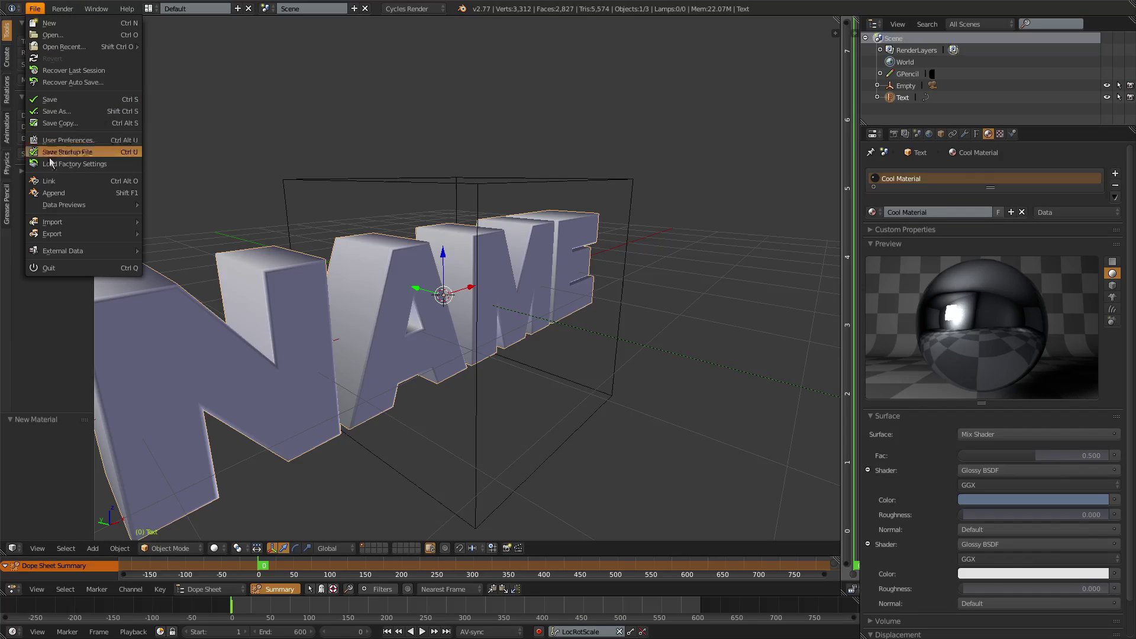
click(53, 195)
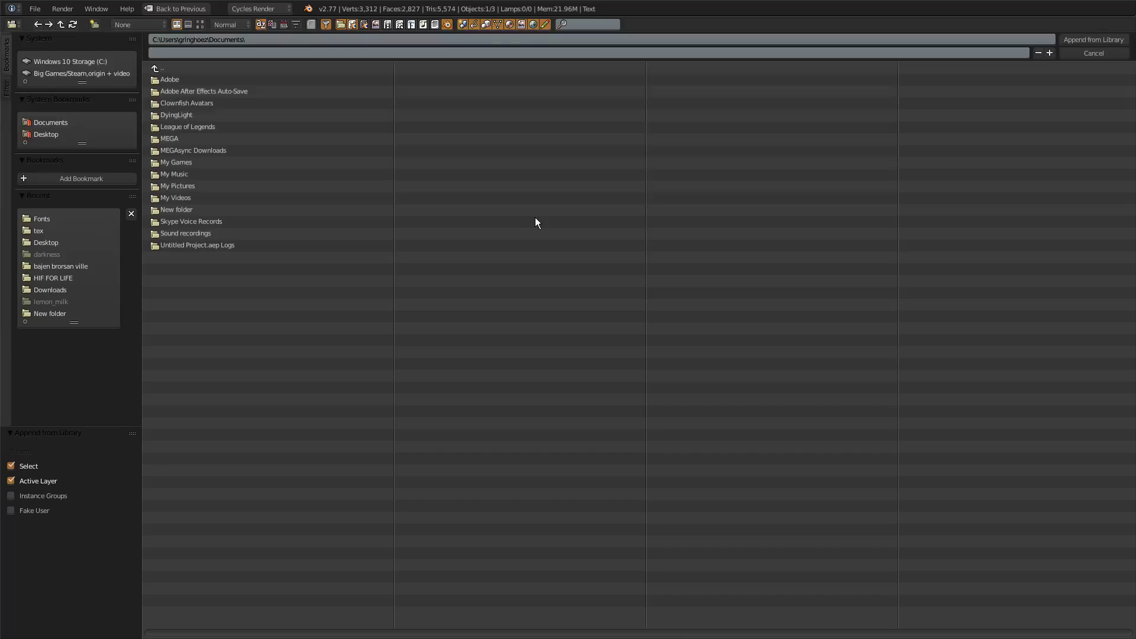
click(42, 135)
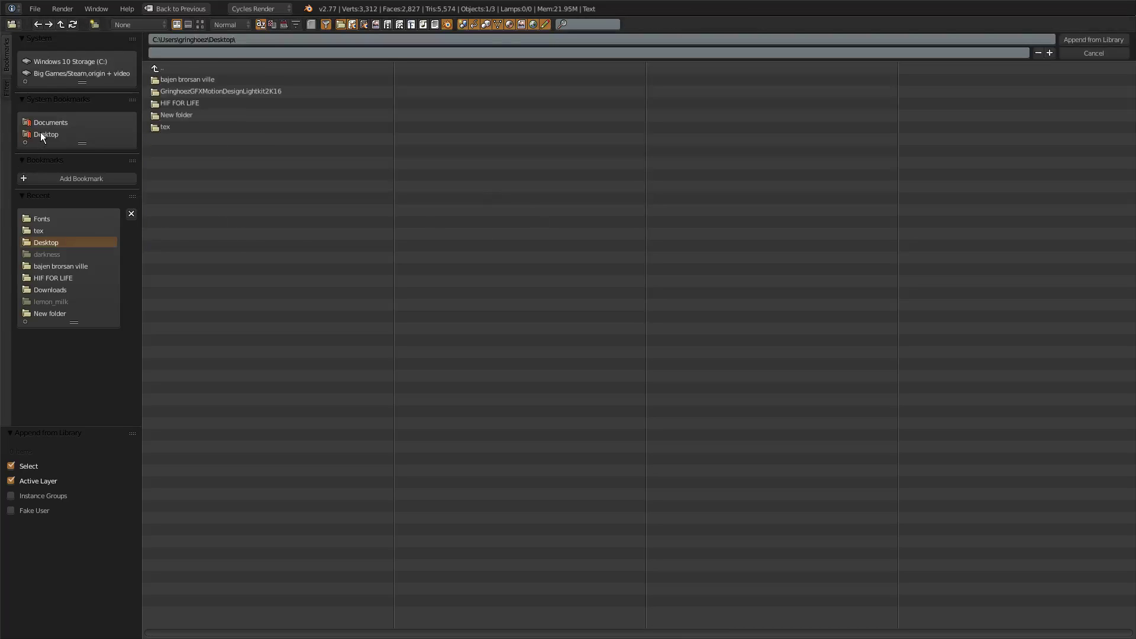
click(173, 90)
click(173, 79)
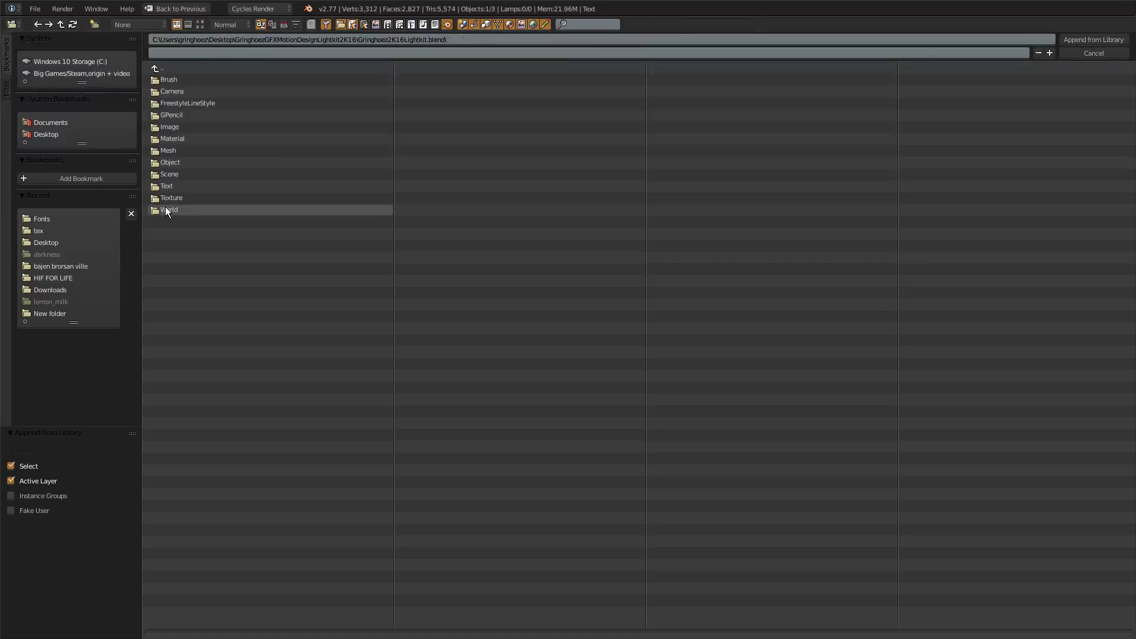
click(165, 207)
click(181, 81)
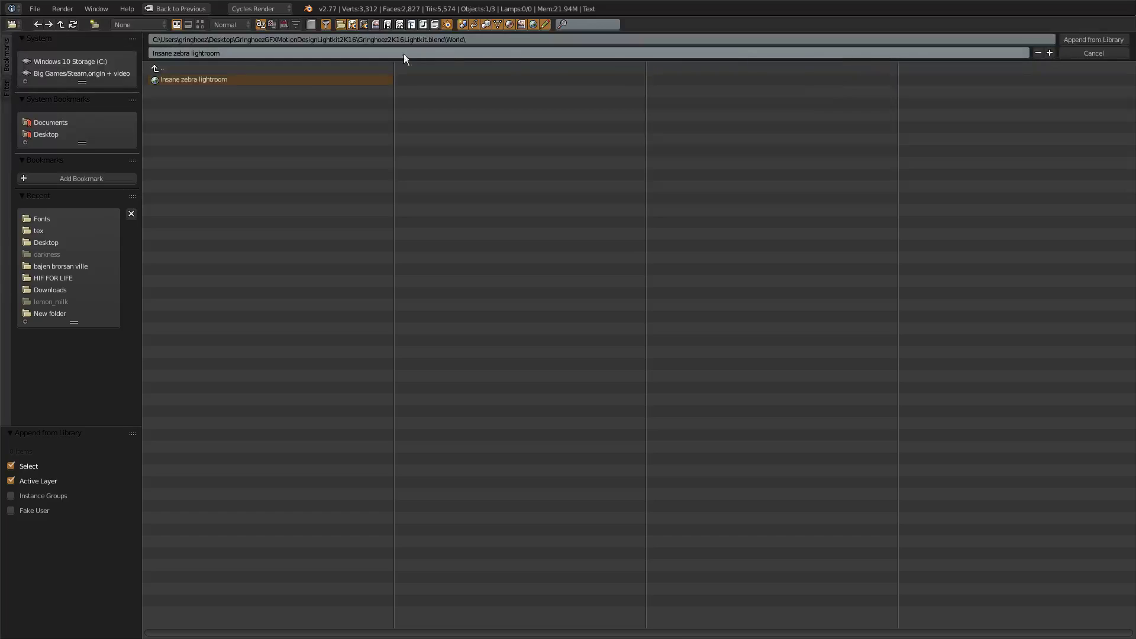
click(1073, 40)
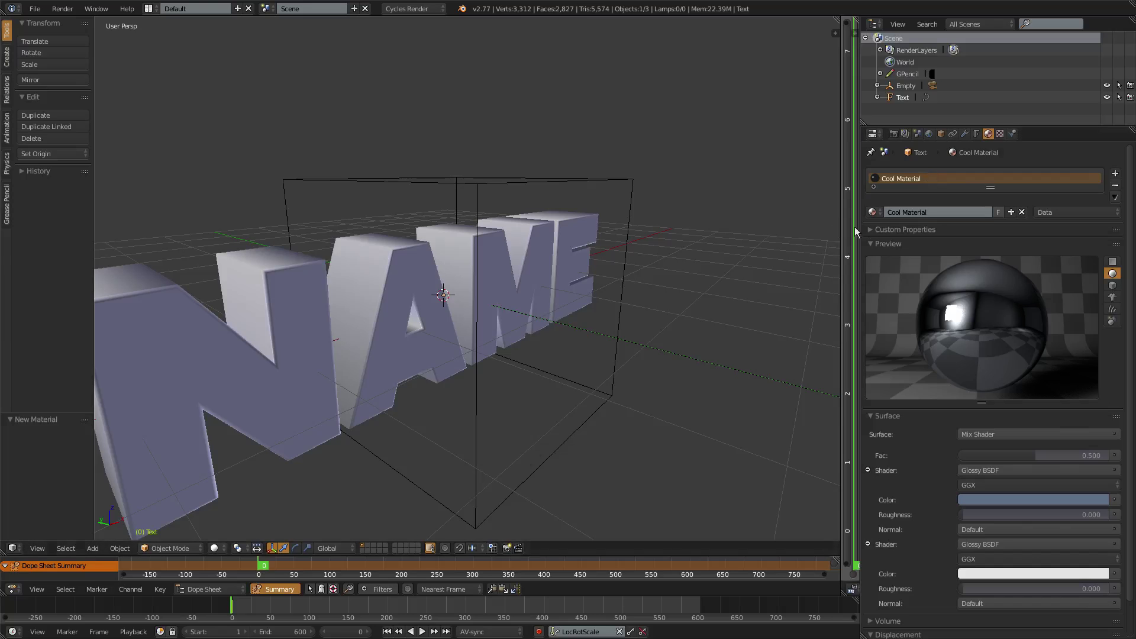
click(929, 134)
click(873, 173)
Step: Make Insane zebra lightroom the scene's world and briefly preview it in rendered shading
click(875, 193)
key(shift+z)
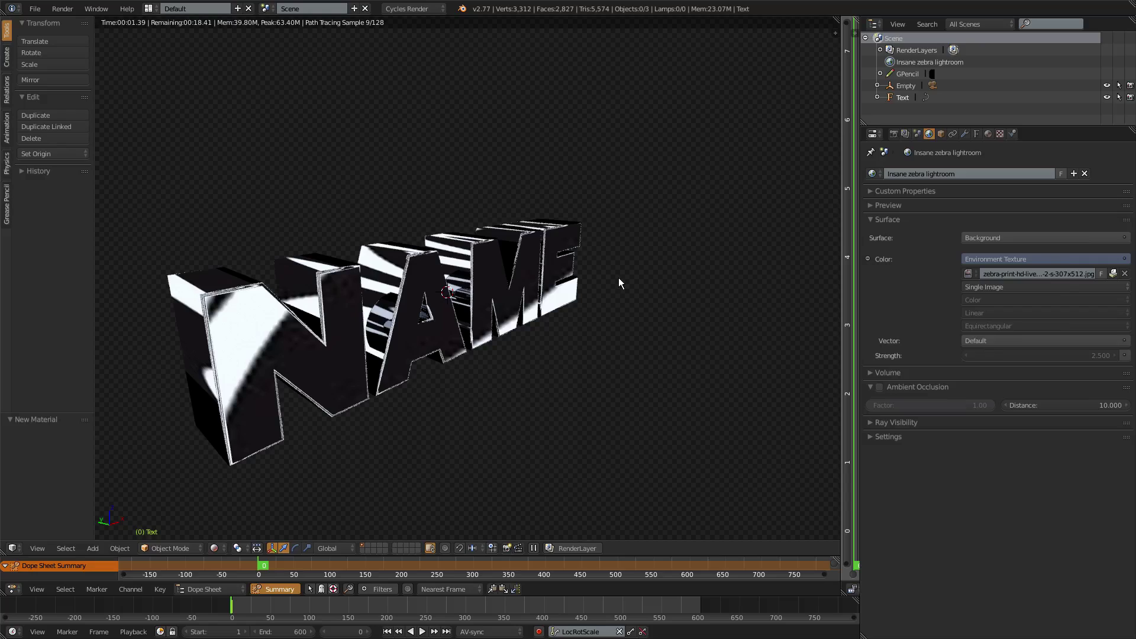
key(shift+z)
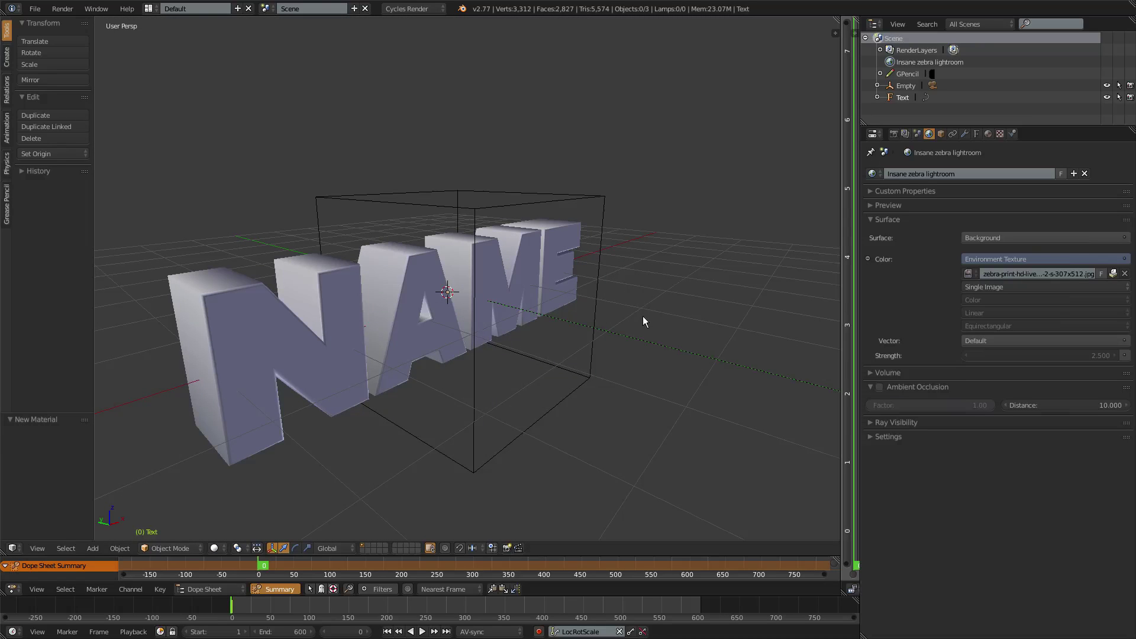
Step: Run a quick test render of the NAME text, then stop it and close the result
click(905, 134)
click(894, 134)
click(907, 188)
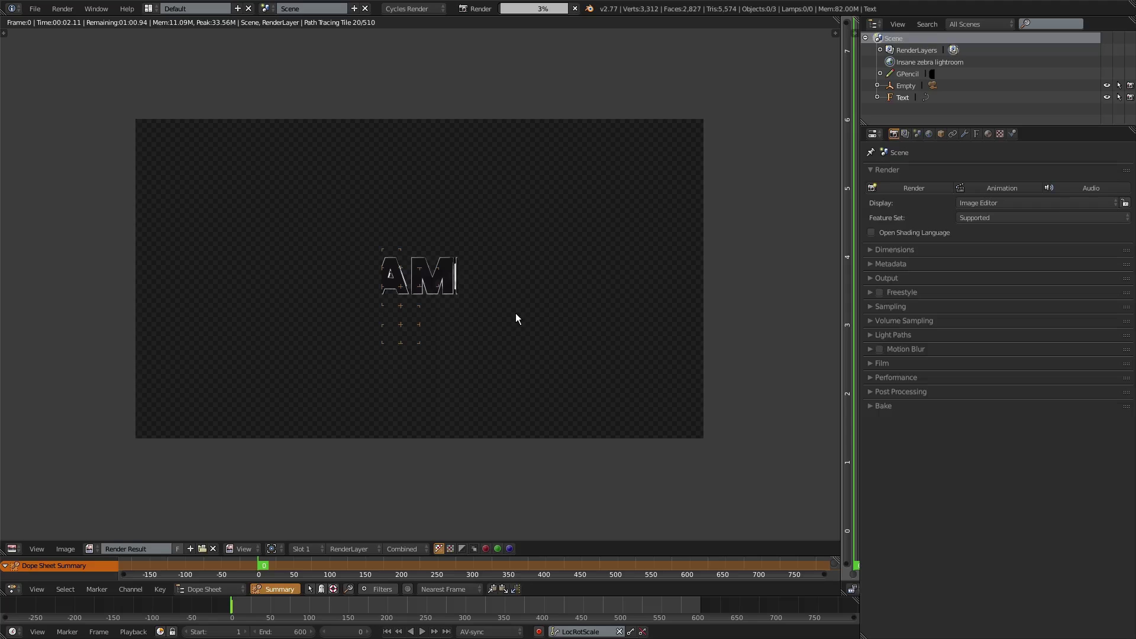
key(Escape)
scroll(523, 303, up, 9)
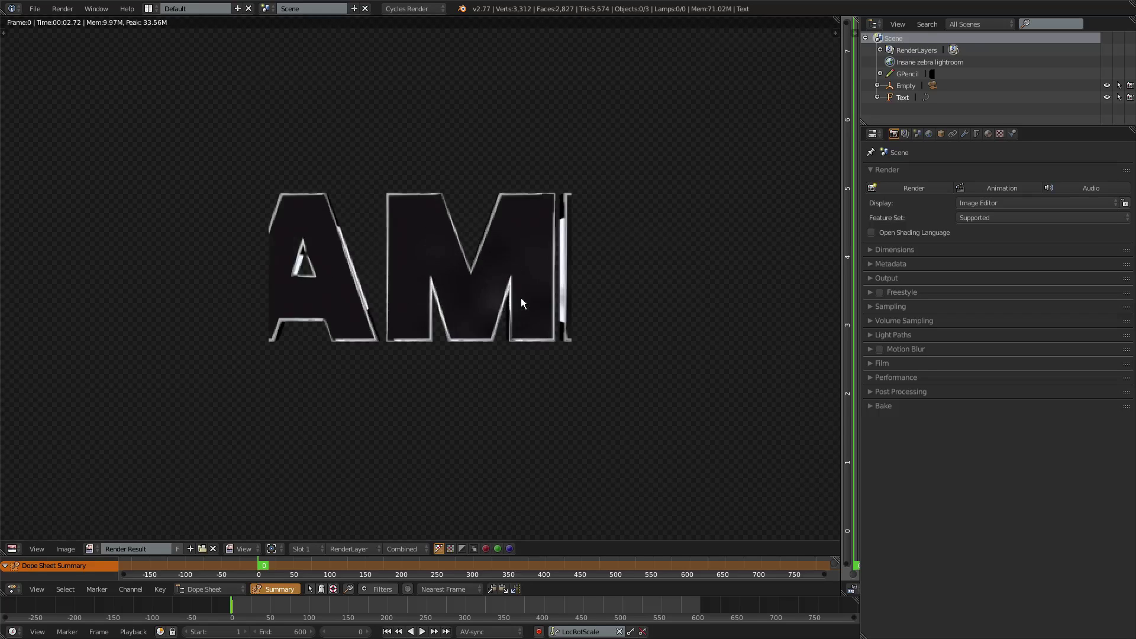
scroll(414, 273, down, 3)
key(Escape)
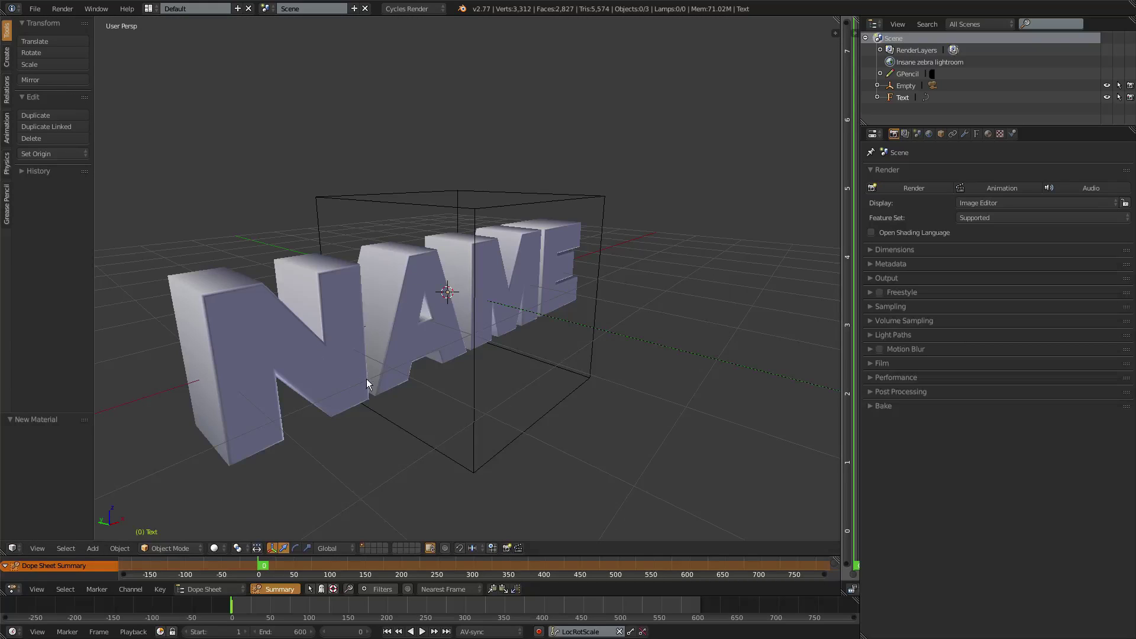
Step: Switch the viewport shading to Material, then back to plain grey Solid
click(214, 548)
click(233, 488)
scroll(261, 505, down, 3)
click(217, 549)
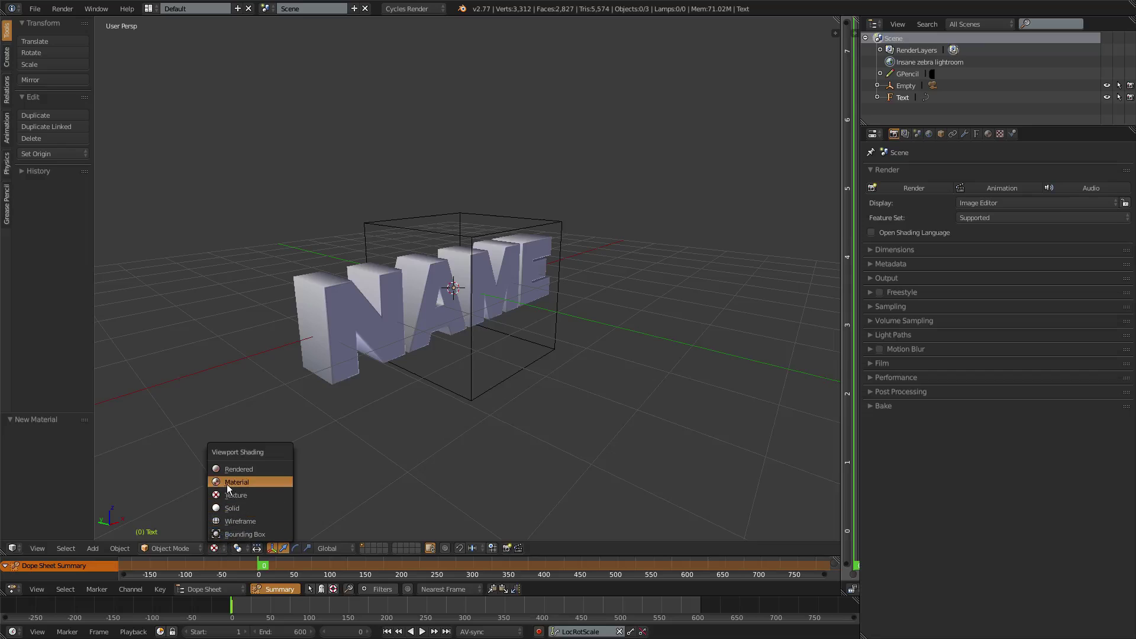
click(226, 484)
Step: Orbit to face the NAME text and show its font, then Cool Material settings
middle_drag(432, 382, 409, 333)
click(976, 134)
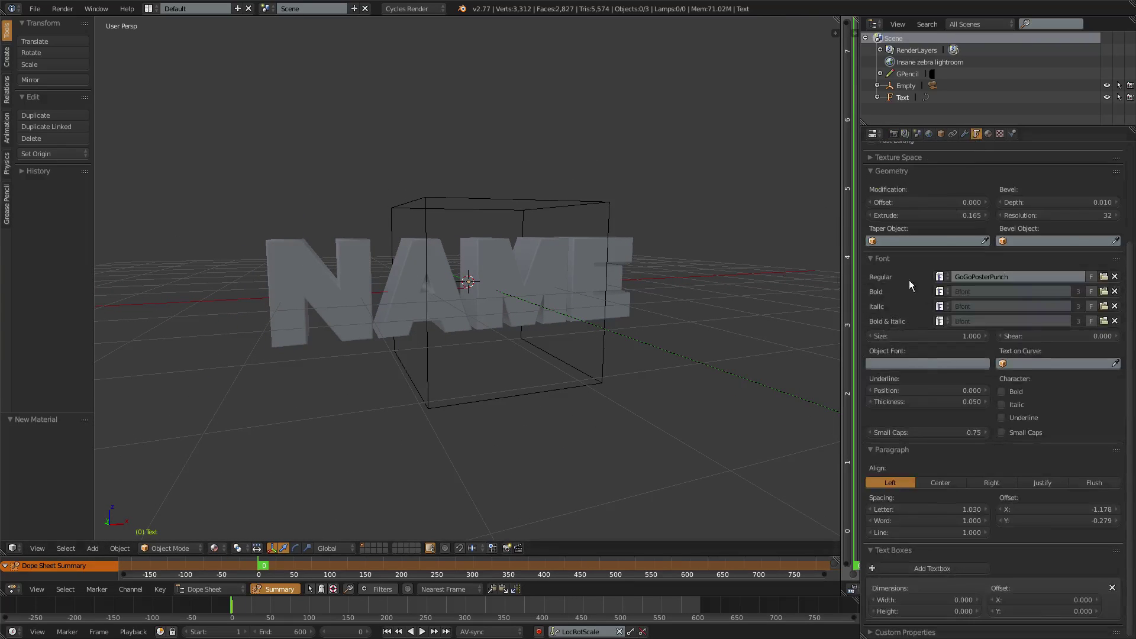
click(988, 134)
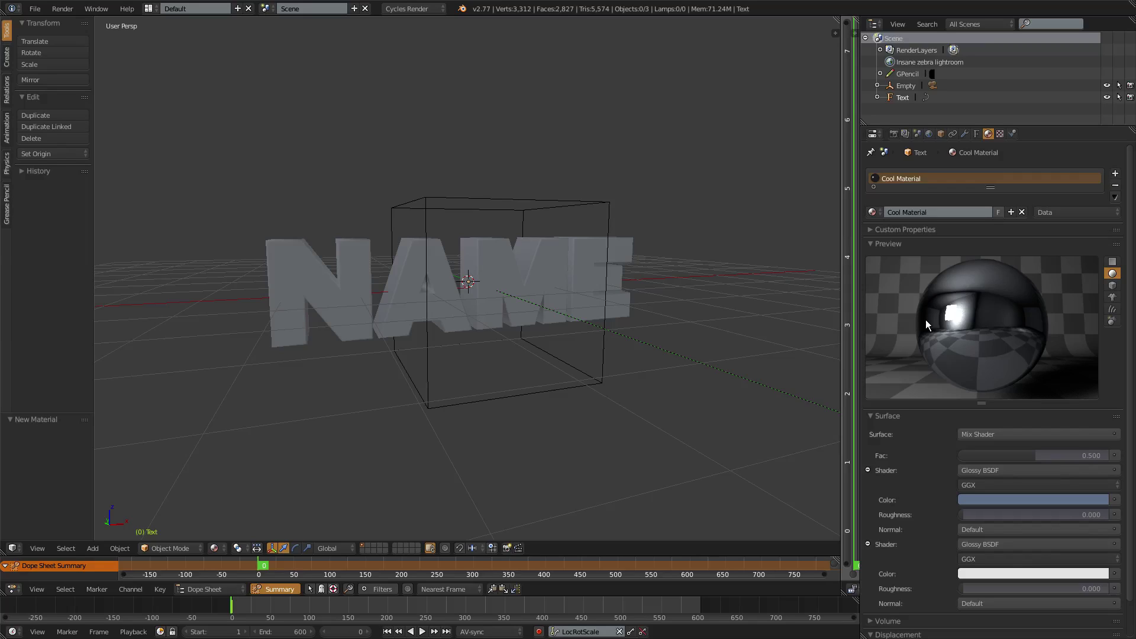
Step: Plug a Math node into Cool Material's Displacement input
scroll(926, 320, down, 2)
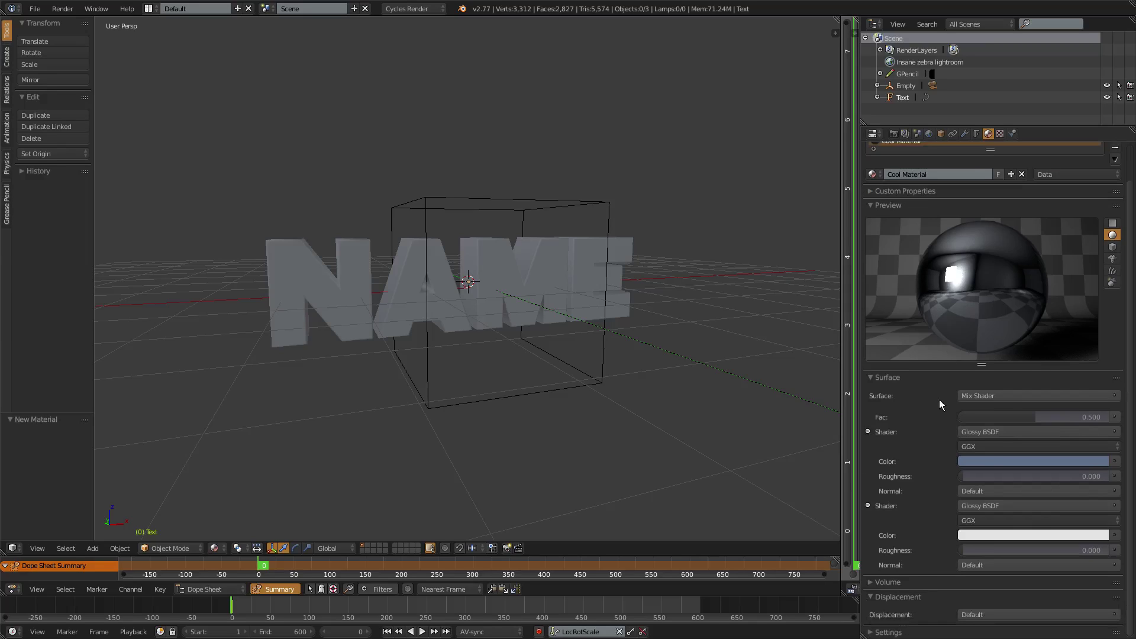
click(993, 613)
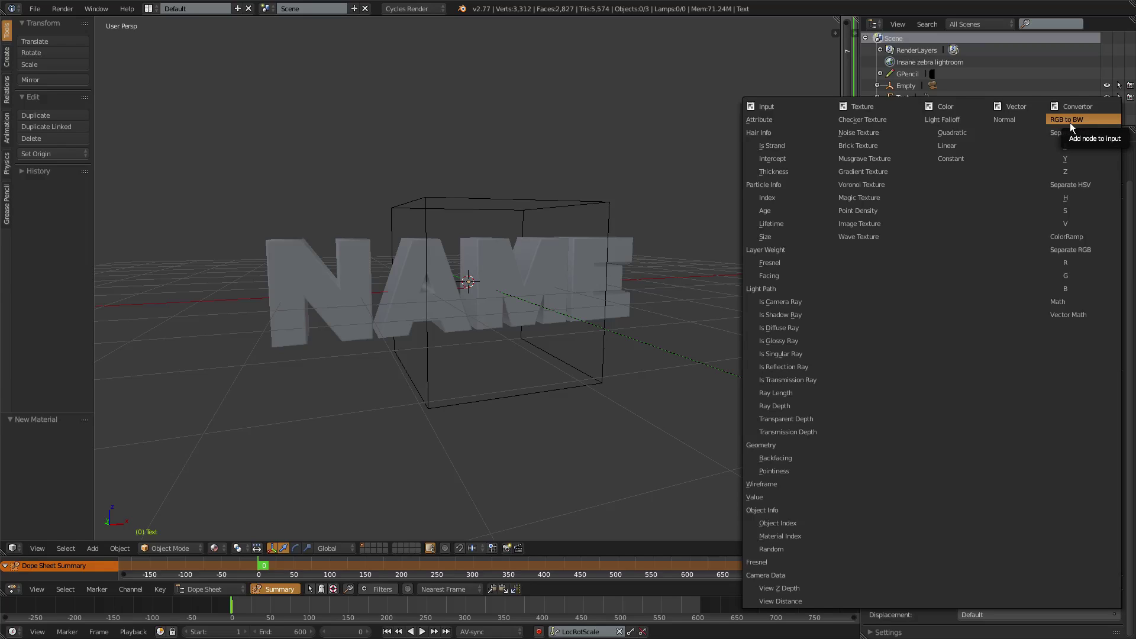
key(Escape)
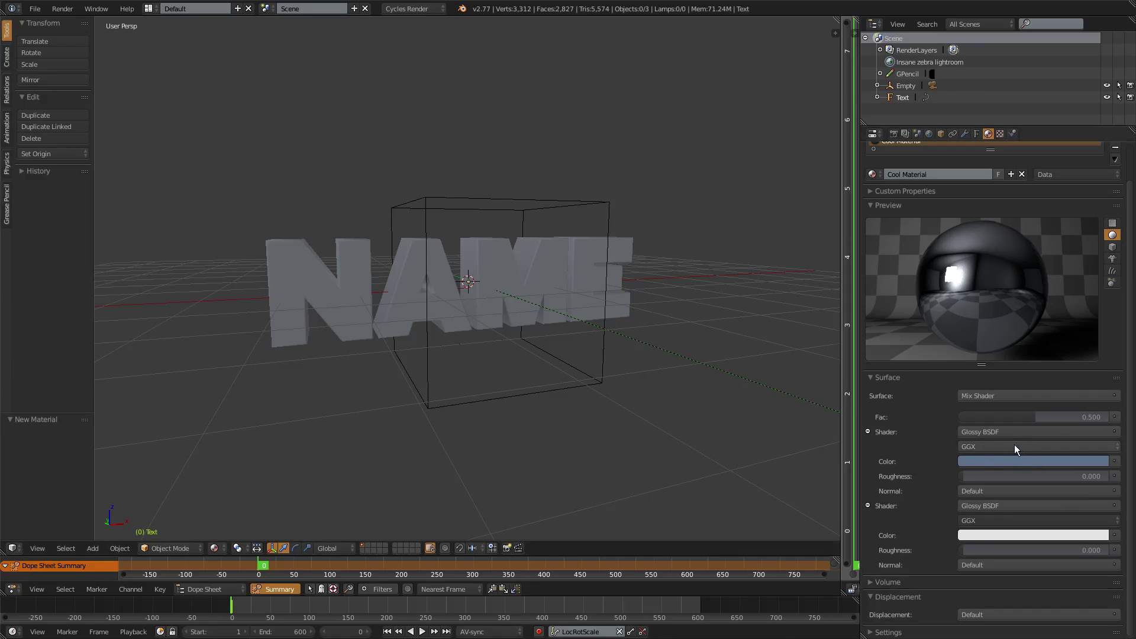
click(874, 598)
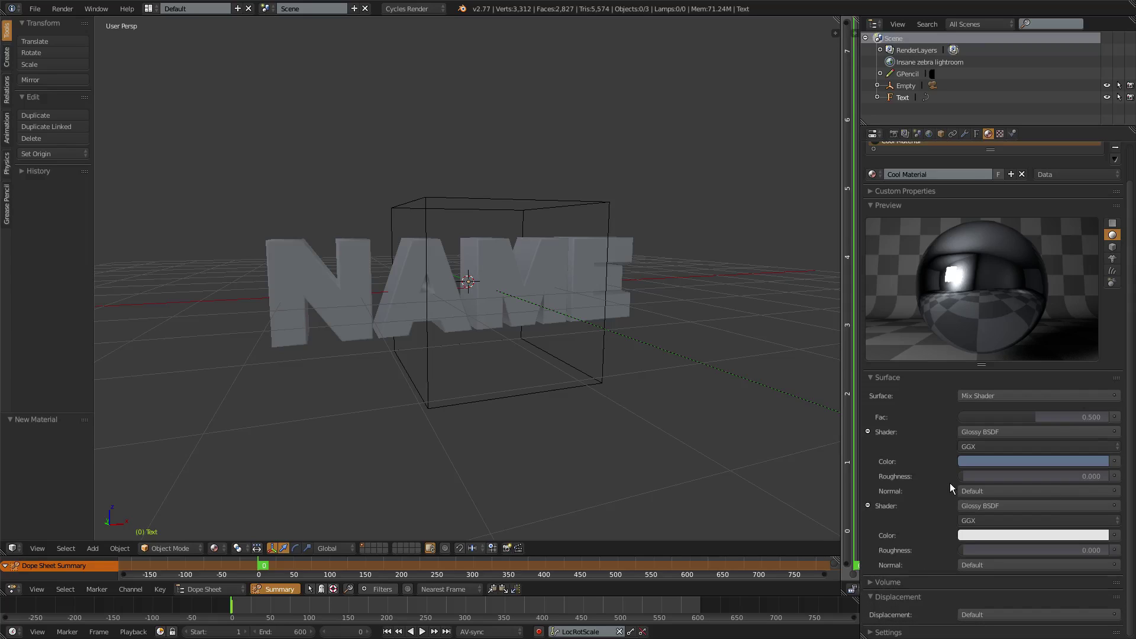
click(969, 615)
click(1056, 301)
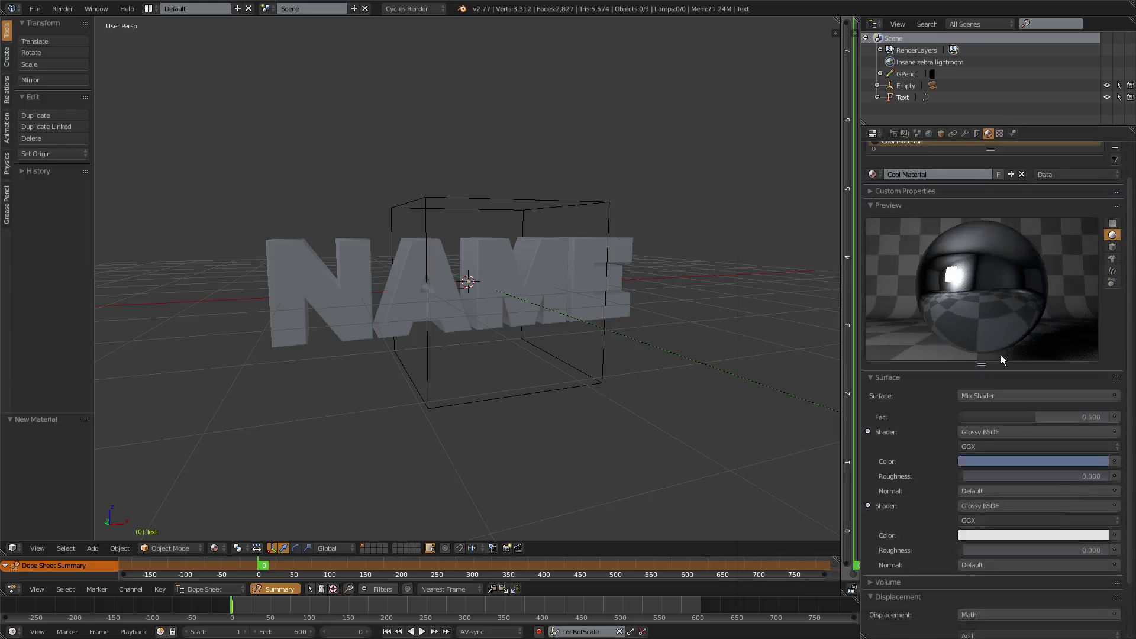
Step: Set the Math node to Multiply, with an Image Texture as first value and 0.080 as second
scroll(1000, 354, down, 3)
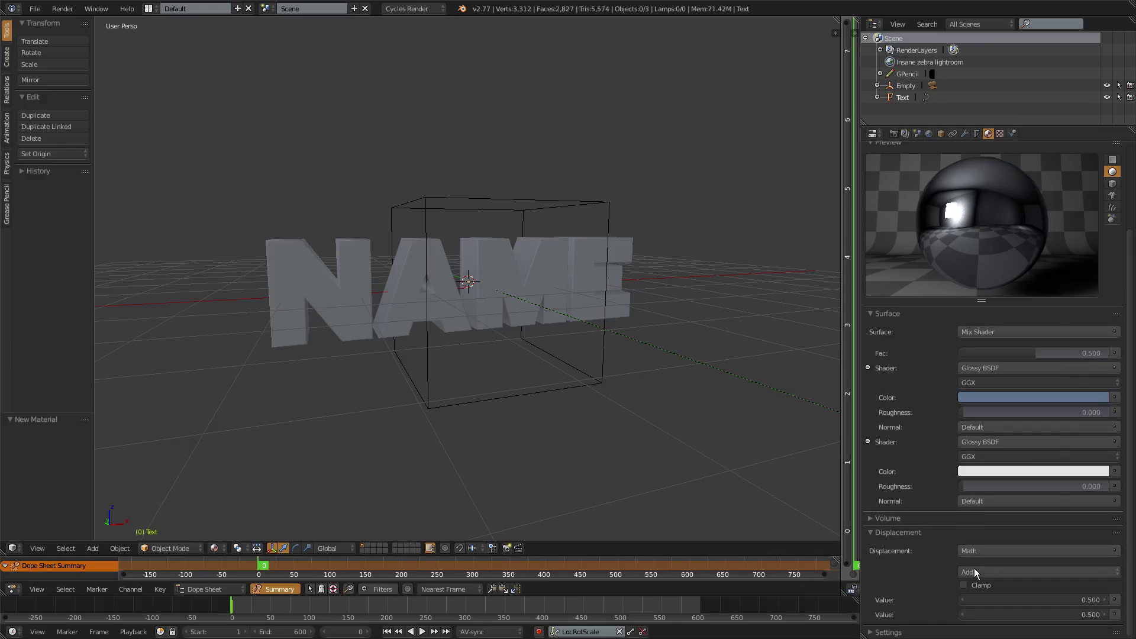
click(974, 570)
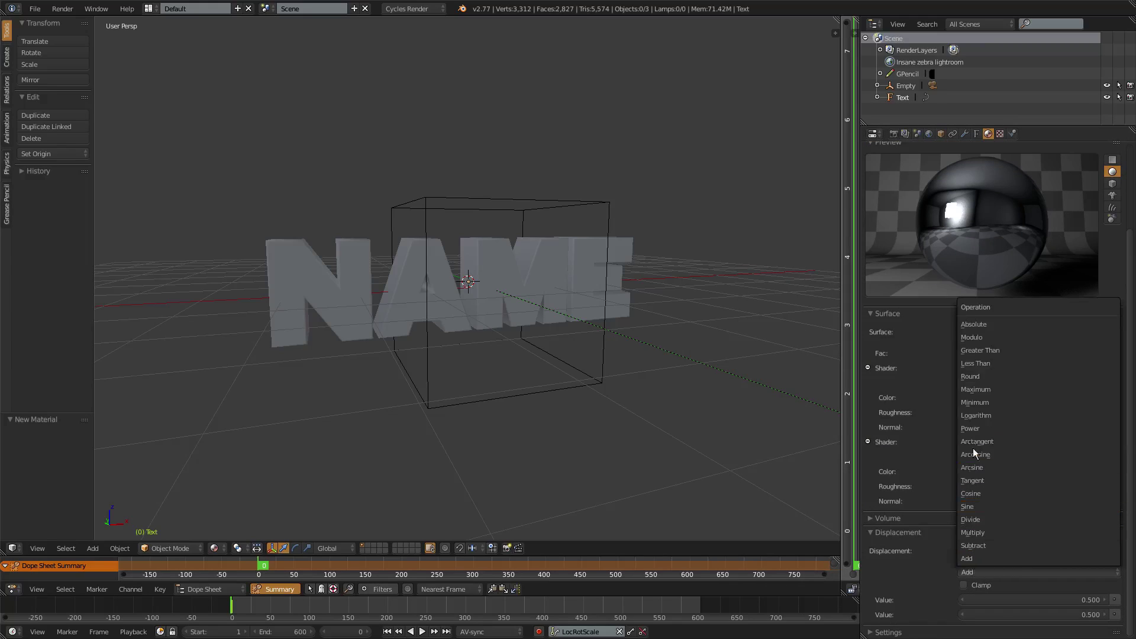
click(973, 532)
click(1115, 600)
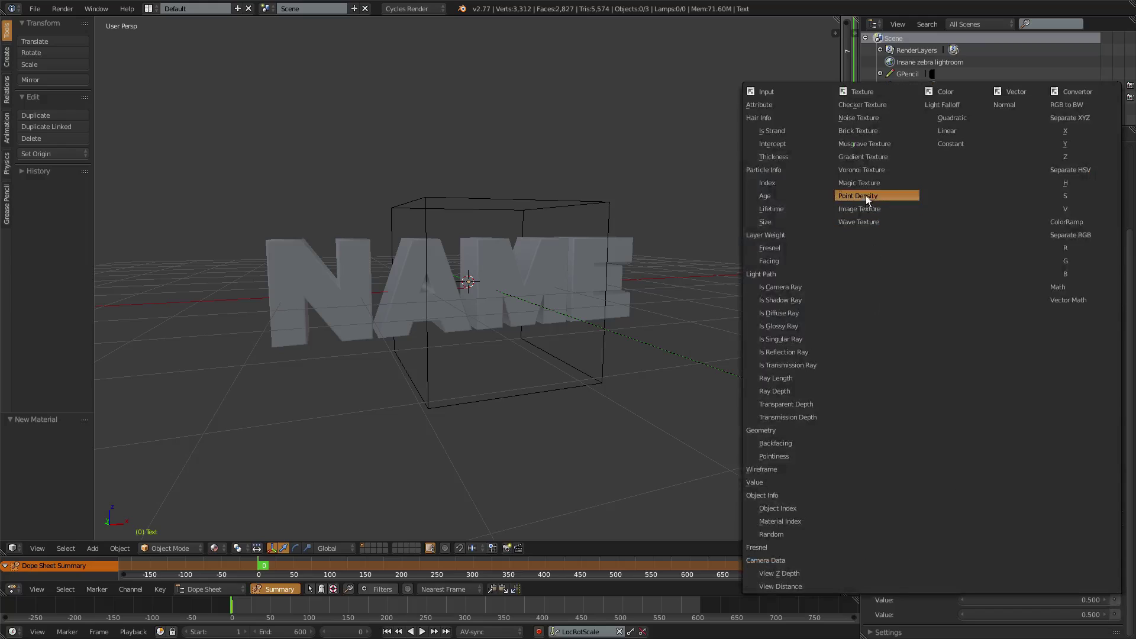
click(796, 211)
scroll(1058, 482, down, 4)
click(1030, 614)
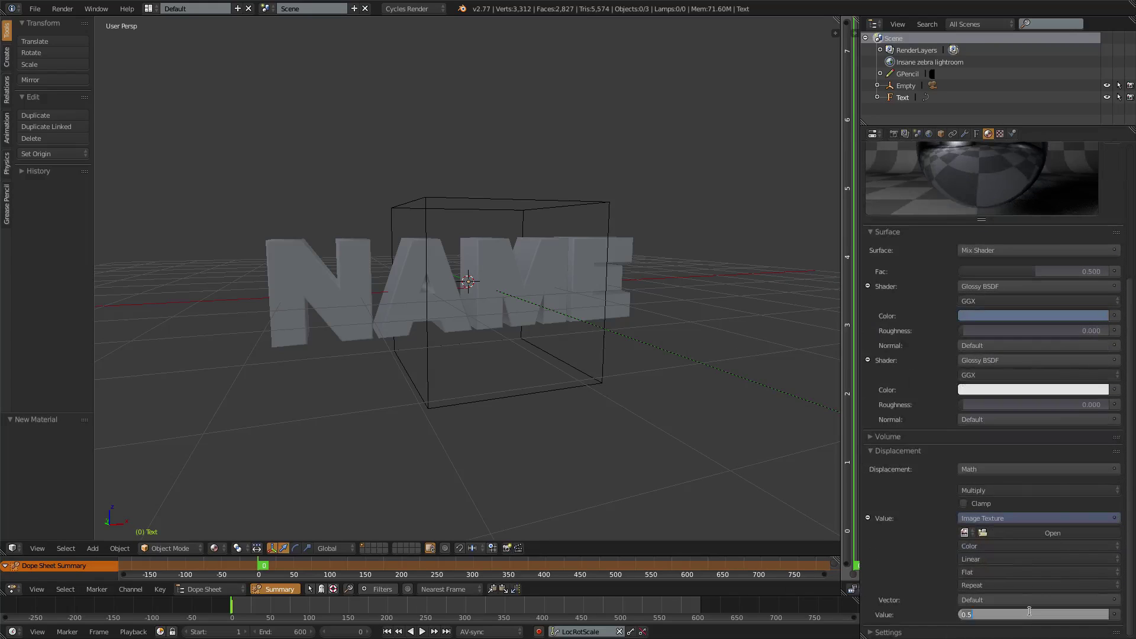
text(0.080)
key(Return)
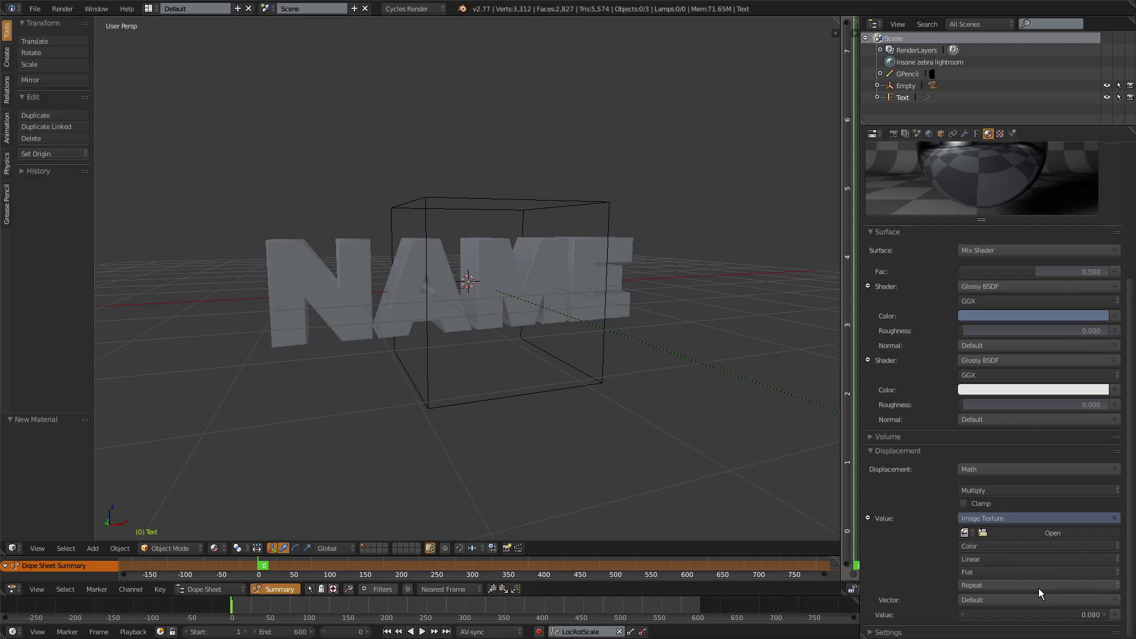
Step: Load metal-texture-1.jpg from the Desktop tex folder as the displacement image texture
click(1014, 533)
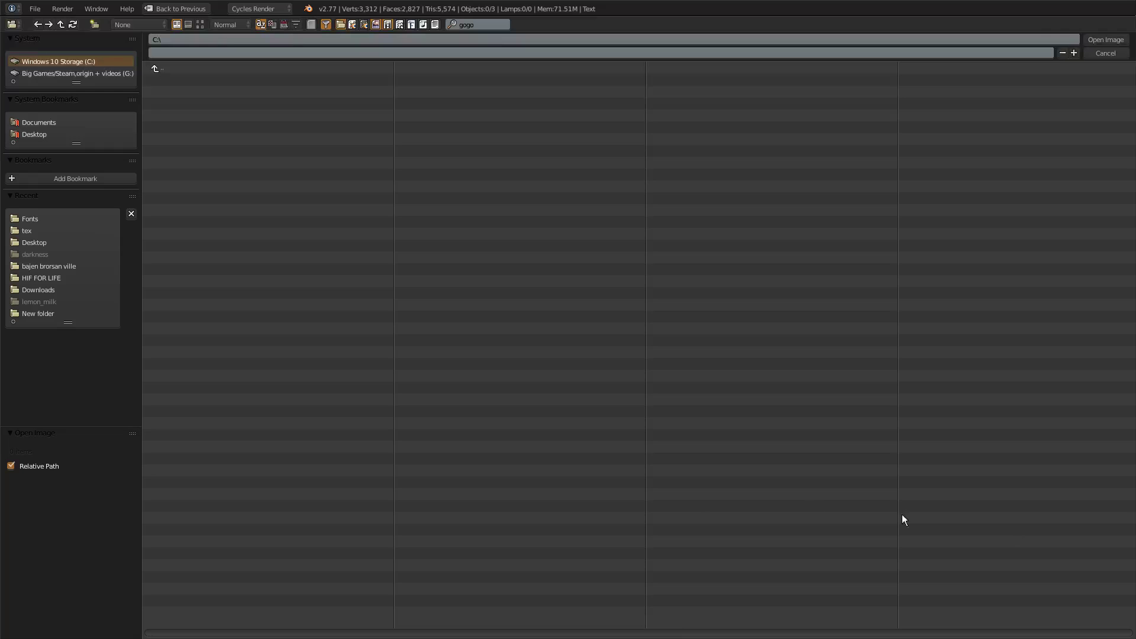
click(43, 135)
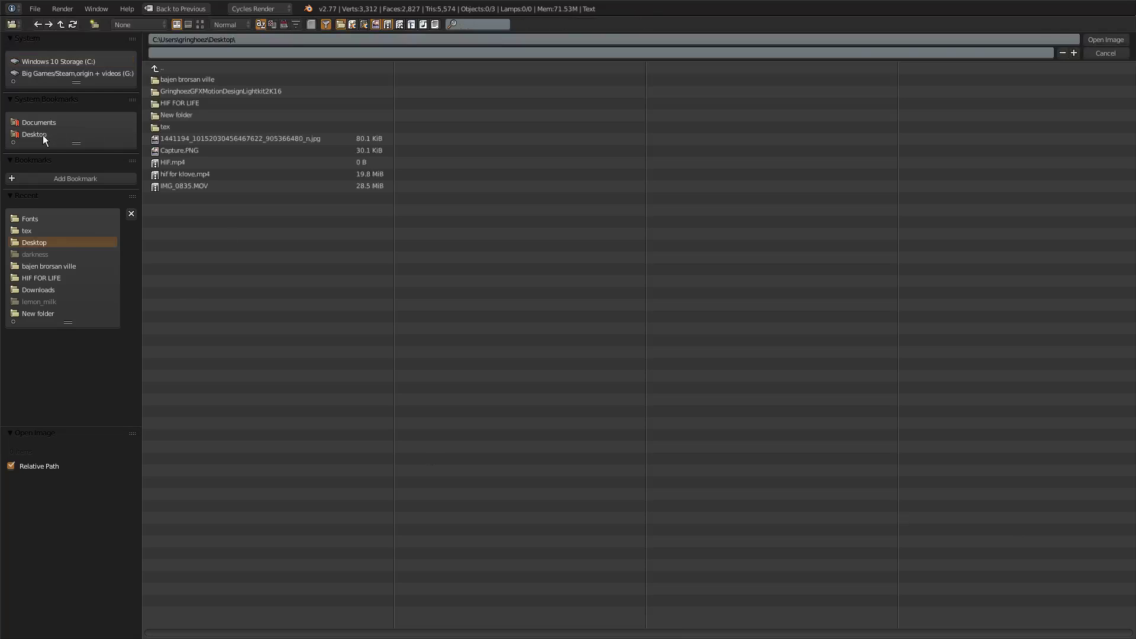
click(177, 127)
drag(307, 200, 157, 86)
click(203, 115)
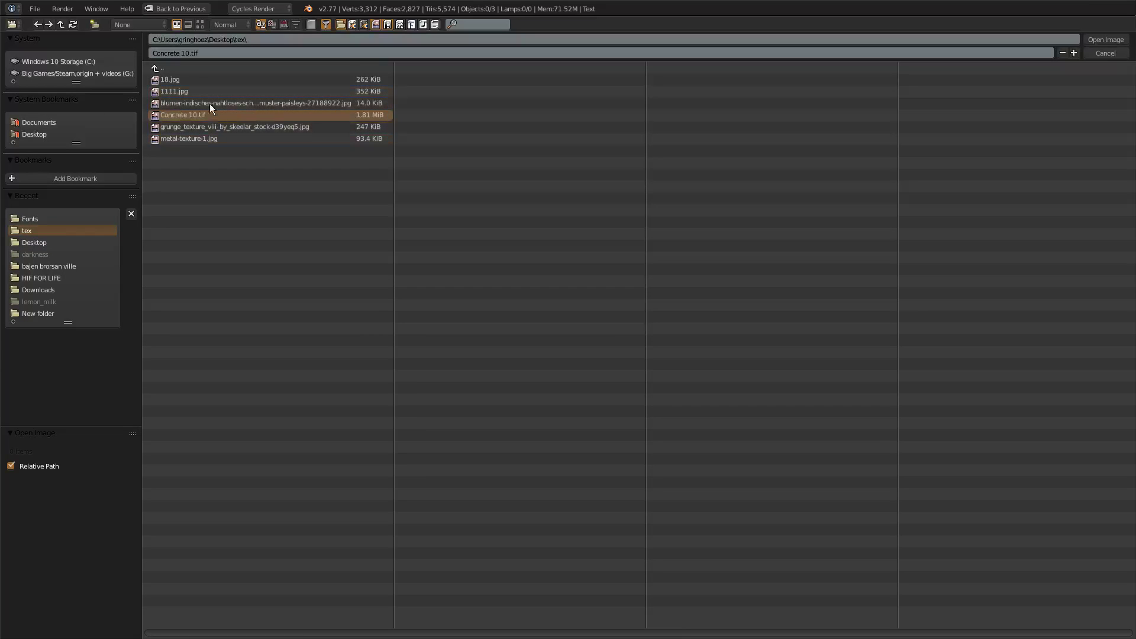
click(189, 91)
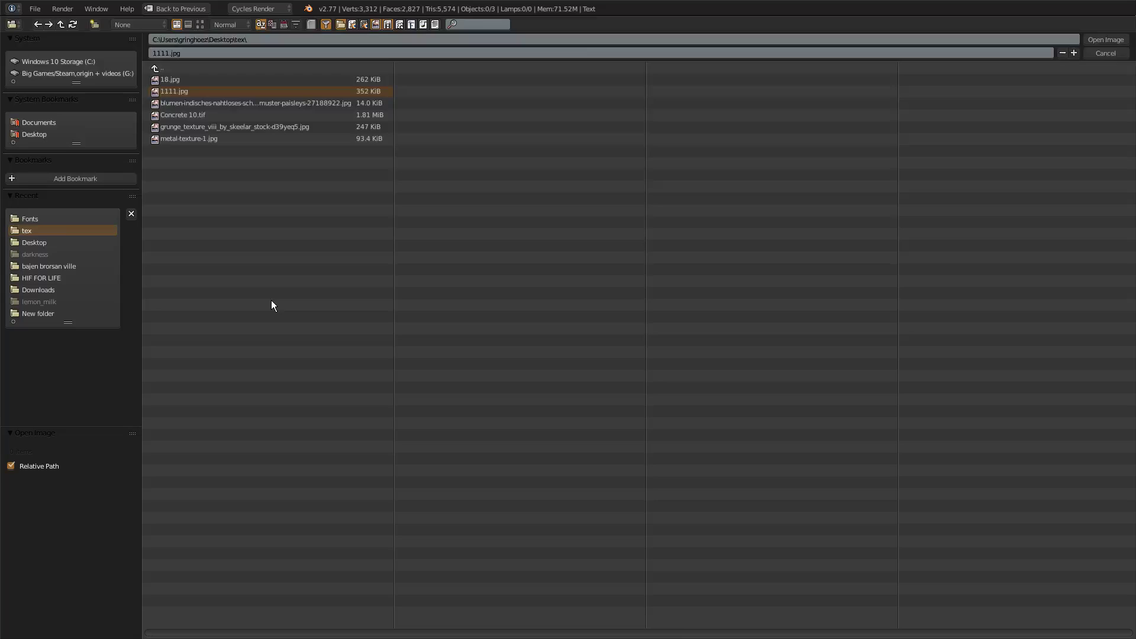
click(186, 139)
click(1105, 40)
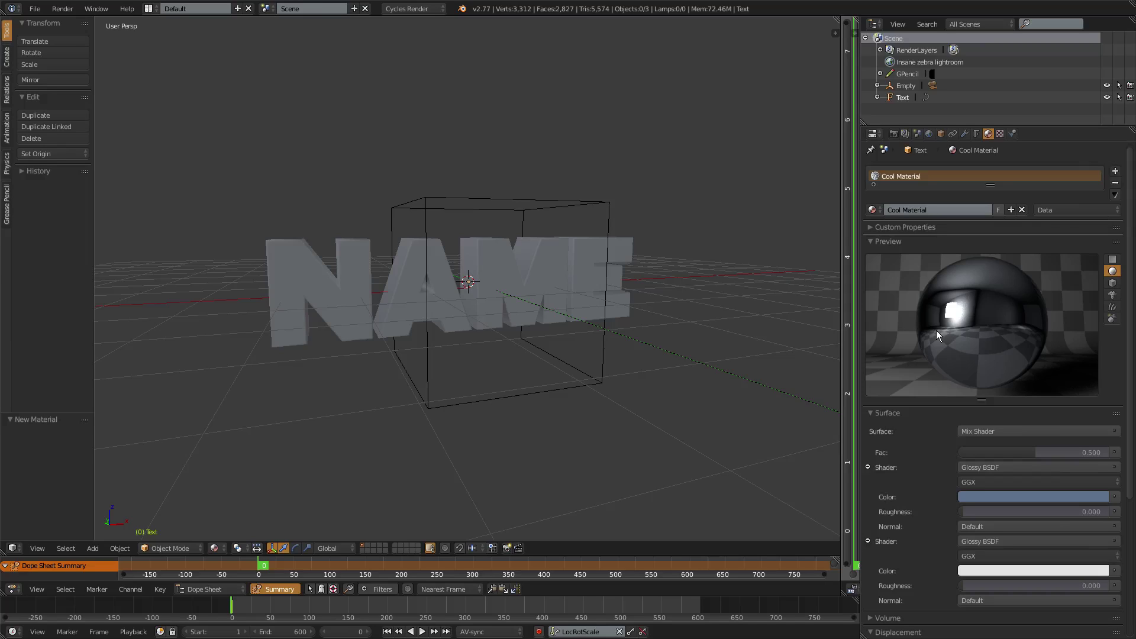
Step: Narrow the 3D view and turn the side area into a Node Editor
scroll(994, 377, down, 8)
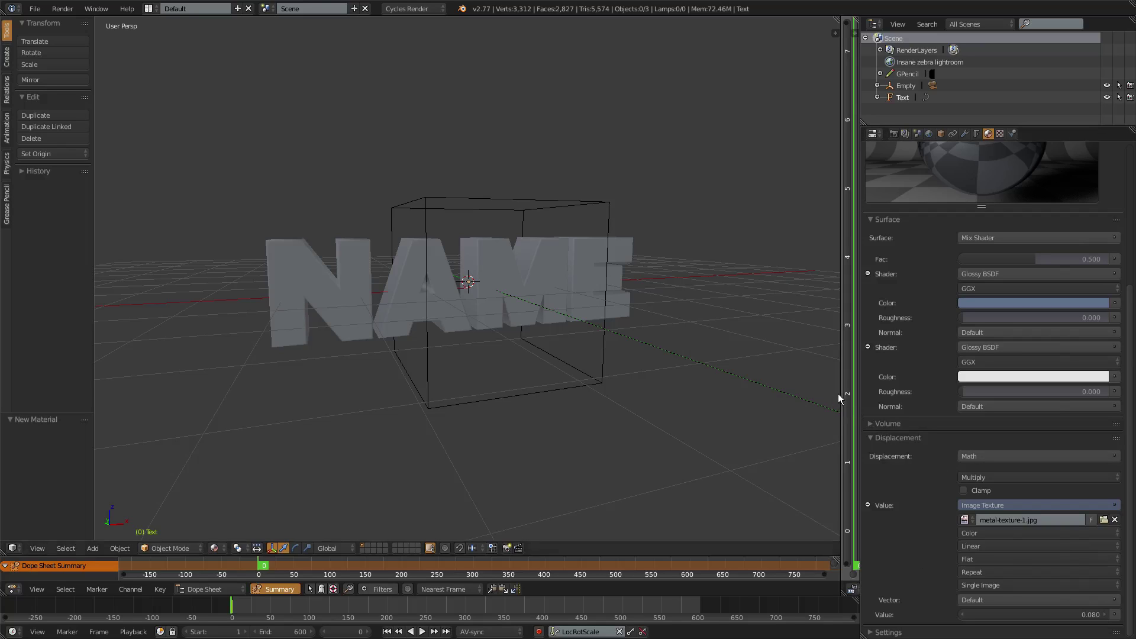
drag(841, 393, 520, 392)
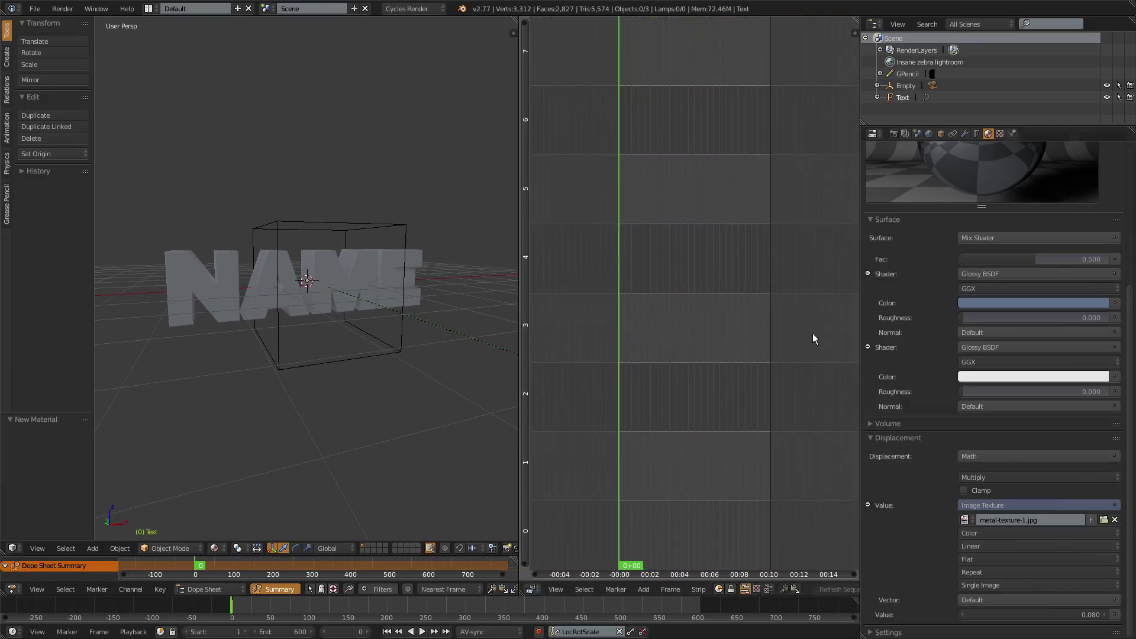
click(532, 592)
Step: Display the Cool Material node graph and rearrange the Glossy BSDF and Multiply nodes
click(547, 442)
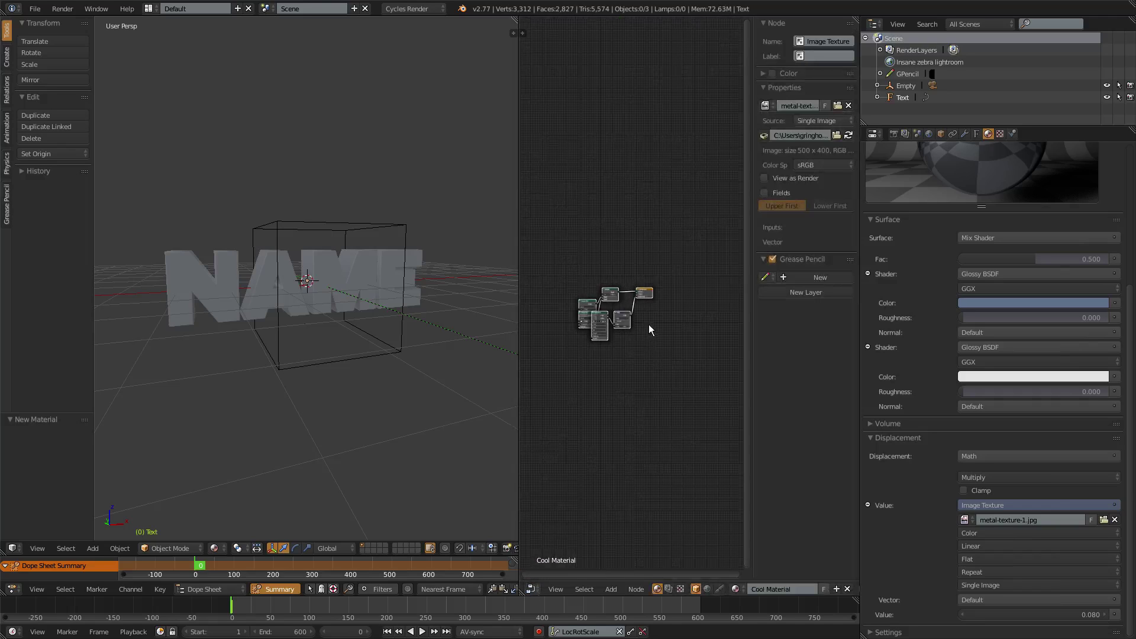
scroll(605, 361, up, 2)
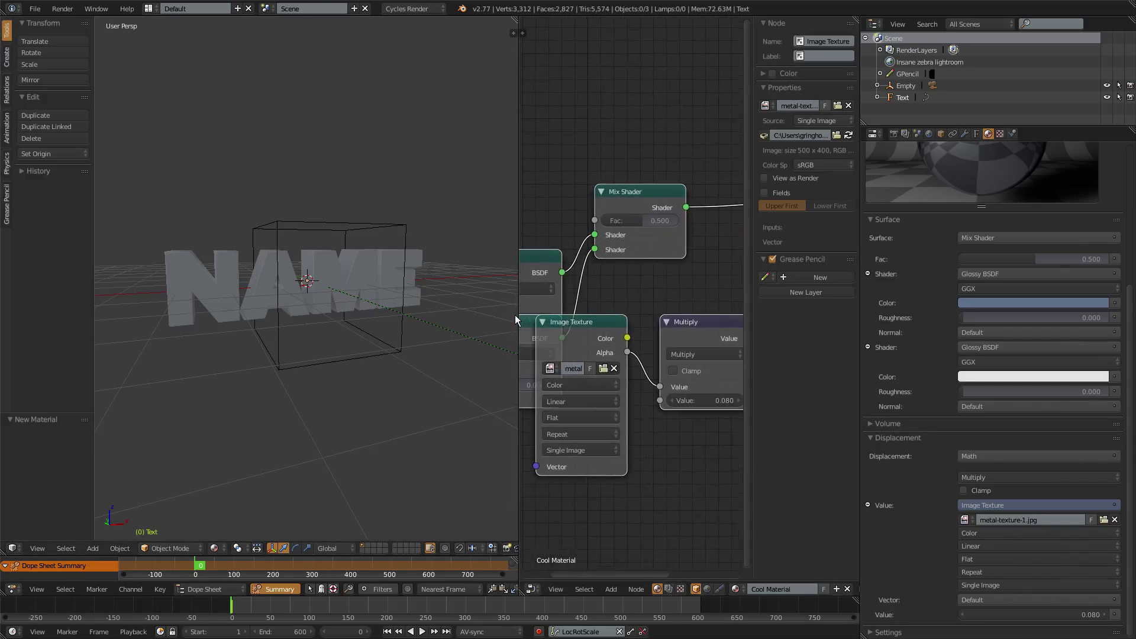
drag(519, 315, 256, 315)
drag(446, 345, 436, 432)
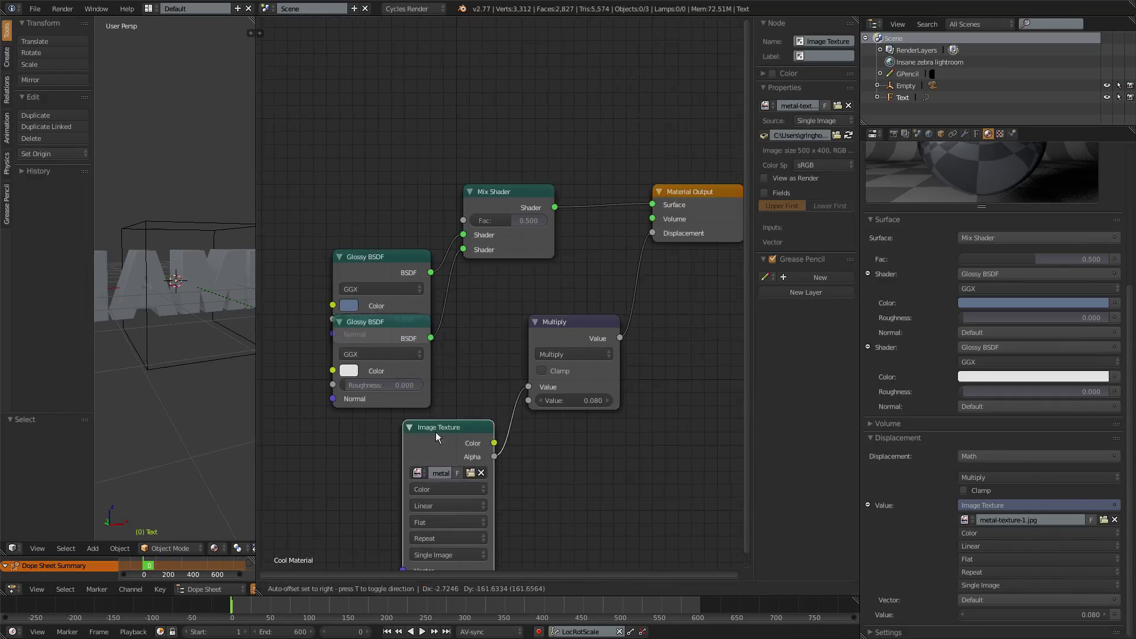
click(361, 218)
drag(362, 222, 349, 201)
drag(358, 323, 350, 330)
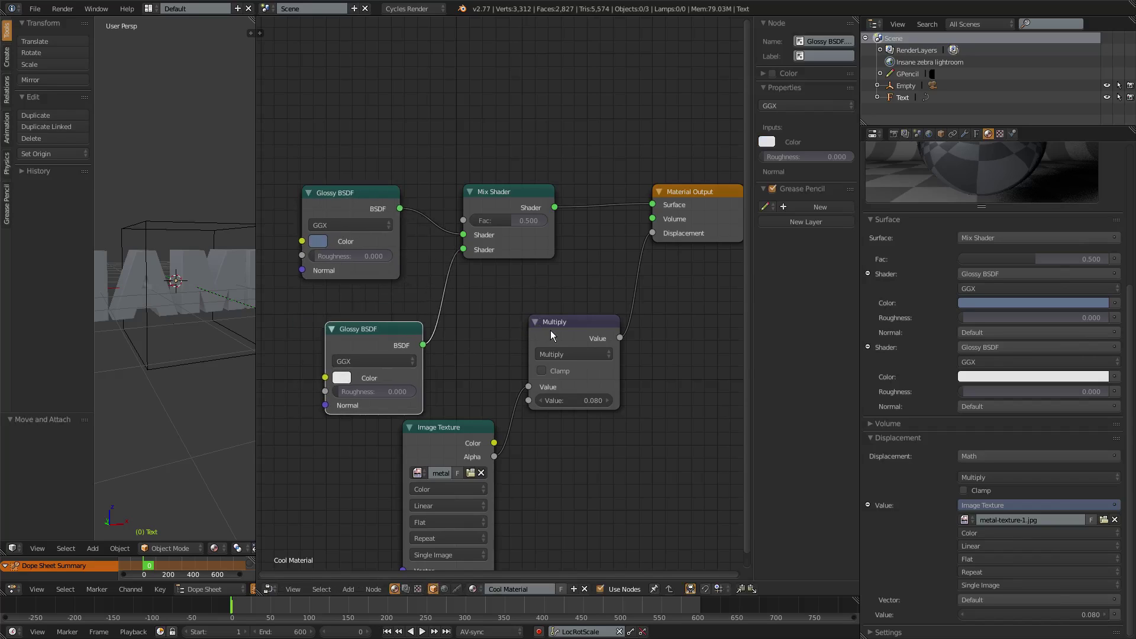
drag(551, 335, 570, 342)
middle_drag(513, 353, 511, 294)
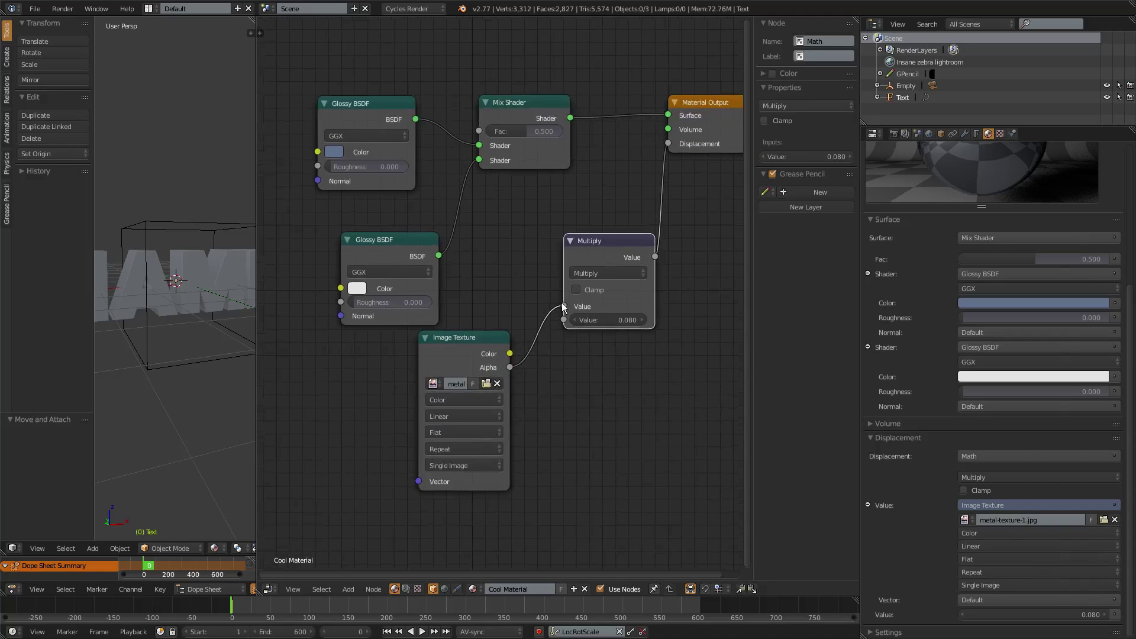
Step: Replace the image's Alpha link into Multiply with its Color output, then widen the 3D view
drag(563, 305, 521, 355)
scroll(887, 321, up, 7)
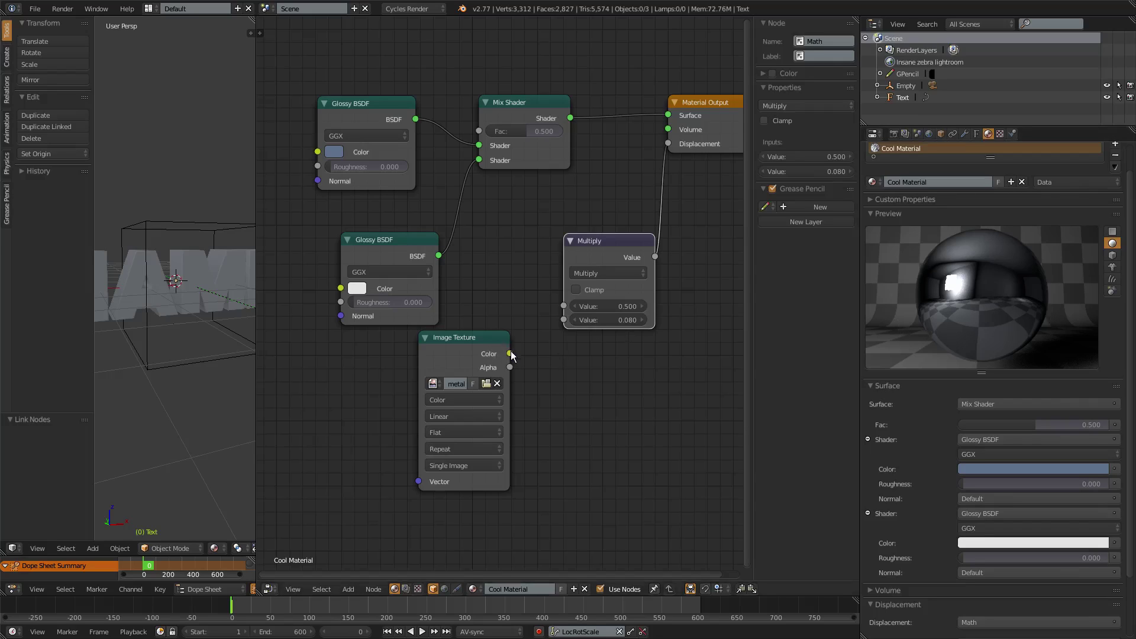
drag(510, 354, 564, 320)
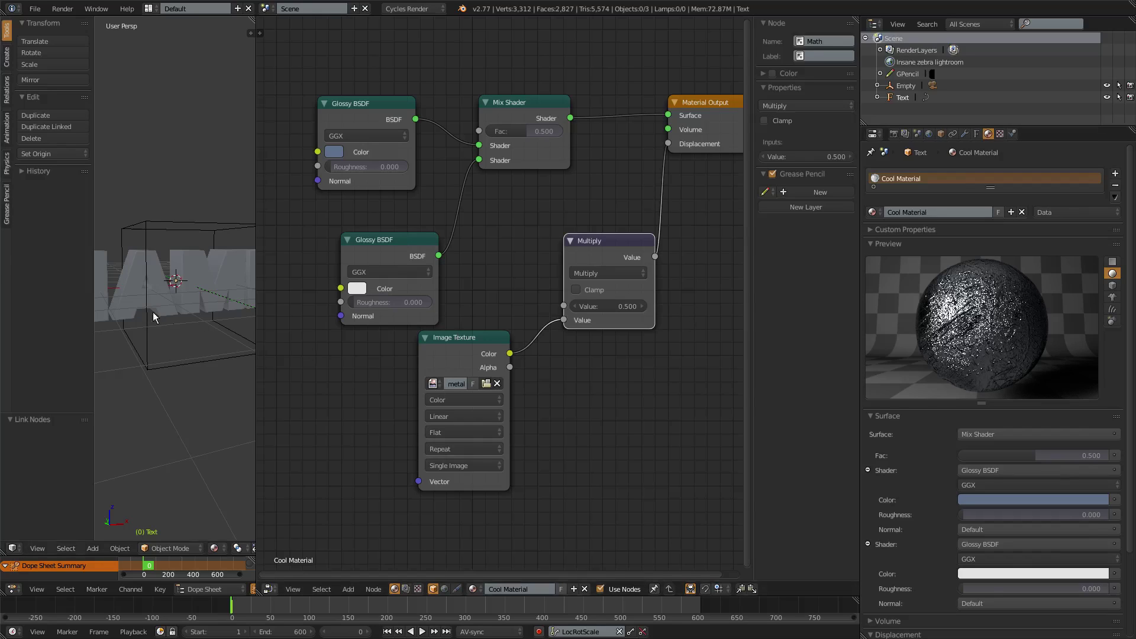
drag(256, 320, 480, 320)
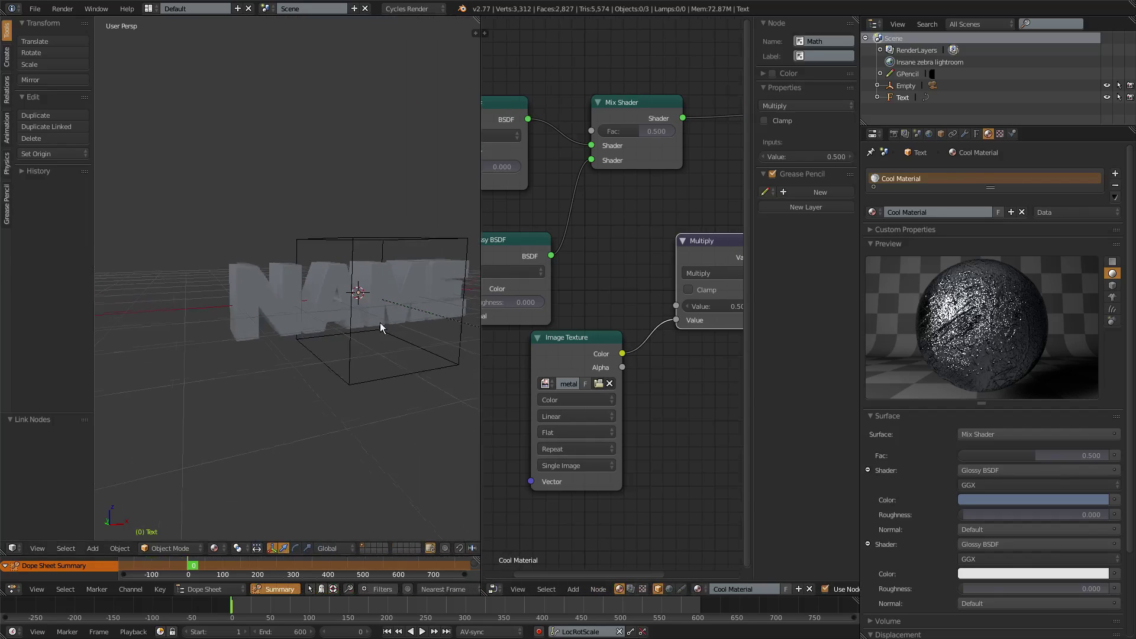
Step: Render a test image, check the Cool Material and texture mapping settings, then return to the 3D view
click(894, 135)
click(910, 188)
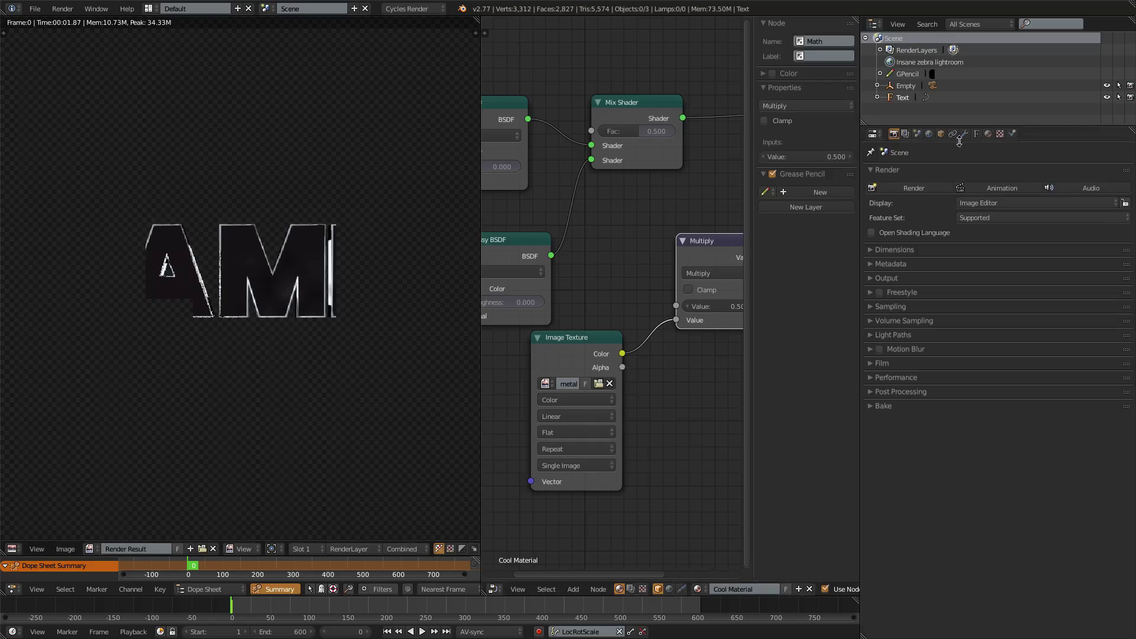
click(989, 133)
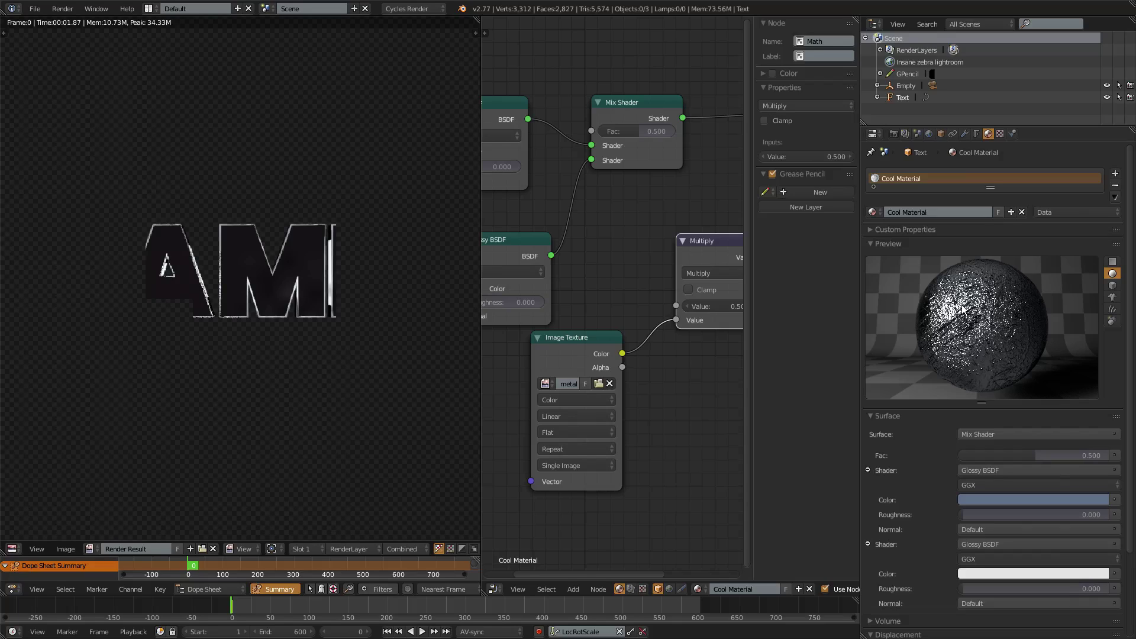
click(1001, 133)
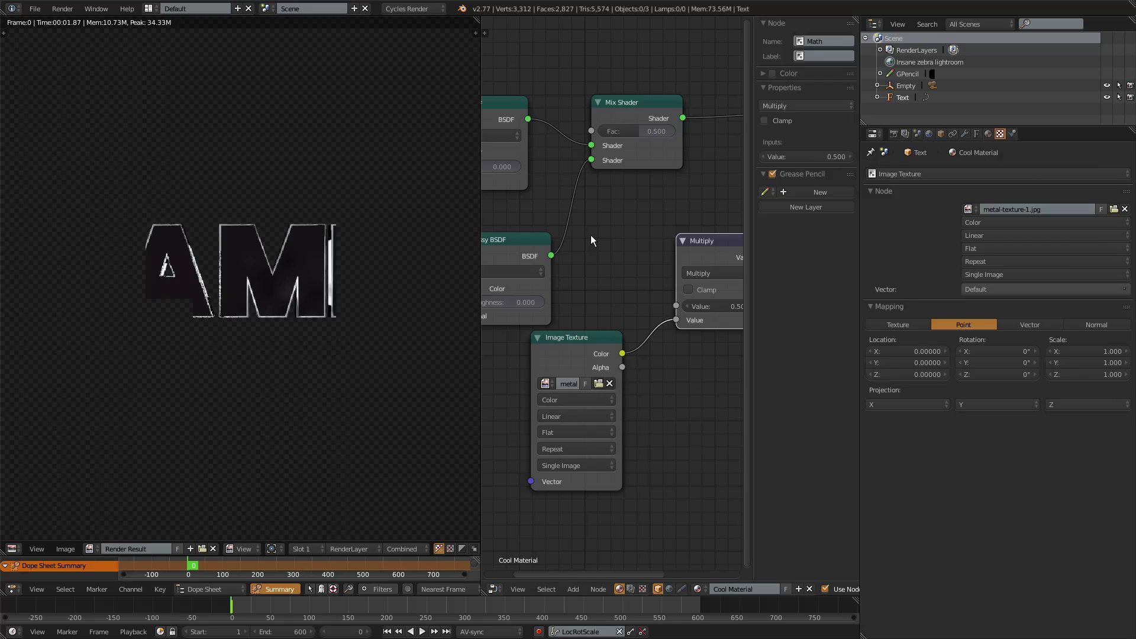
click(894, 134)
key(shift+F5)
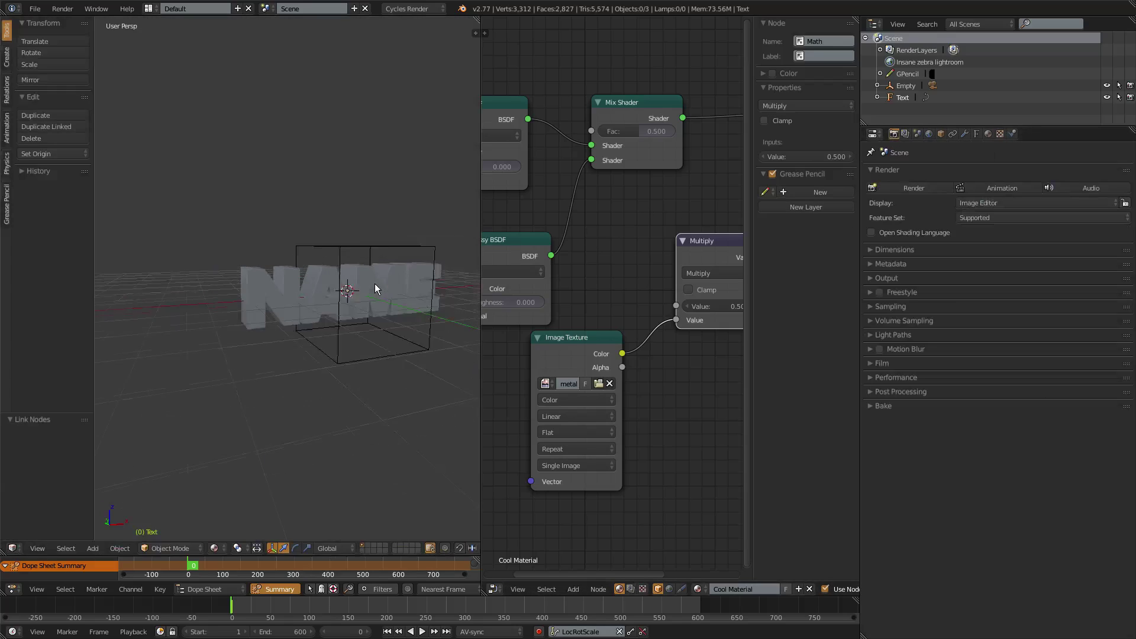
Step: Widen the 3D view over the node graph, select the NAME text and snap the 3D cursor to it
scroll(375, 283, up, 2)
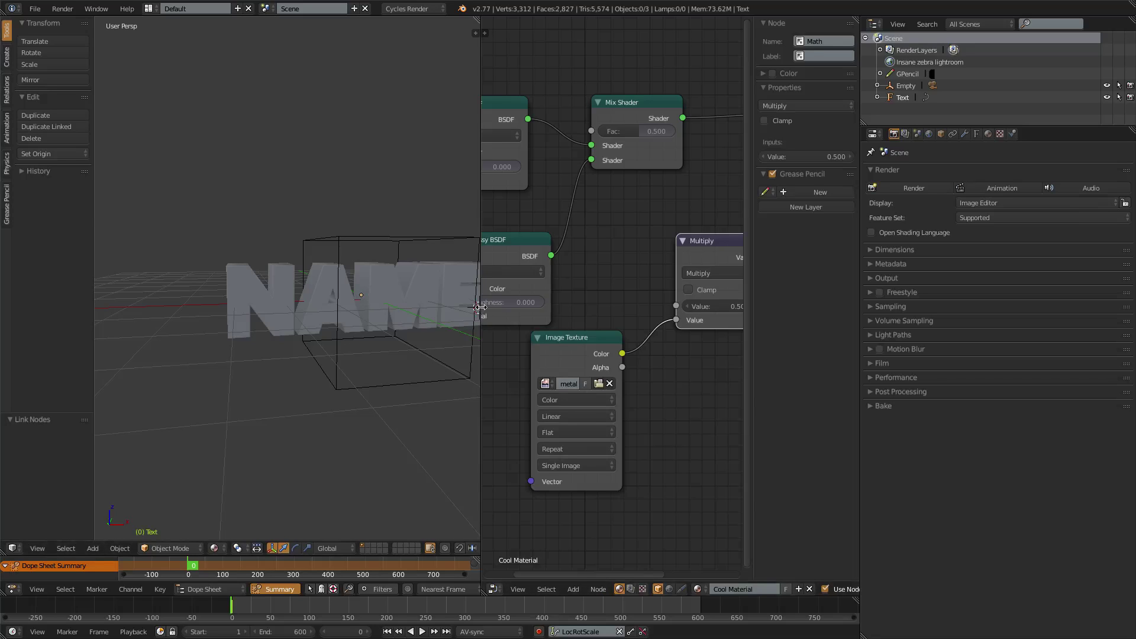
drag(480, 306, 841, 307)
scroll(510, 313, down, 1)
right_click(510, 314)
key(shift+s)
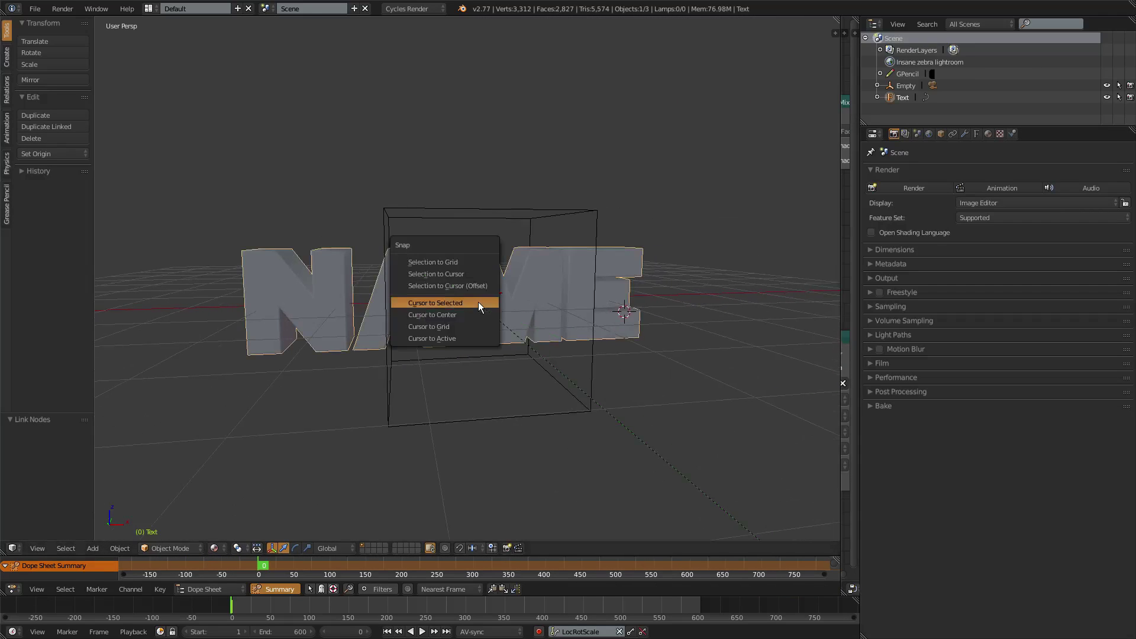
click(467, 303)
middle_drag(537, 317, 445, 302)
scroll(455, 343, down, 2)
scroll(470, 310, up, 3)
Step: Retype the lettering in edit mode, using undo and redo to keep it reading NAME
key(Tab)
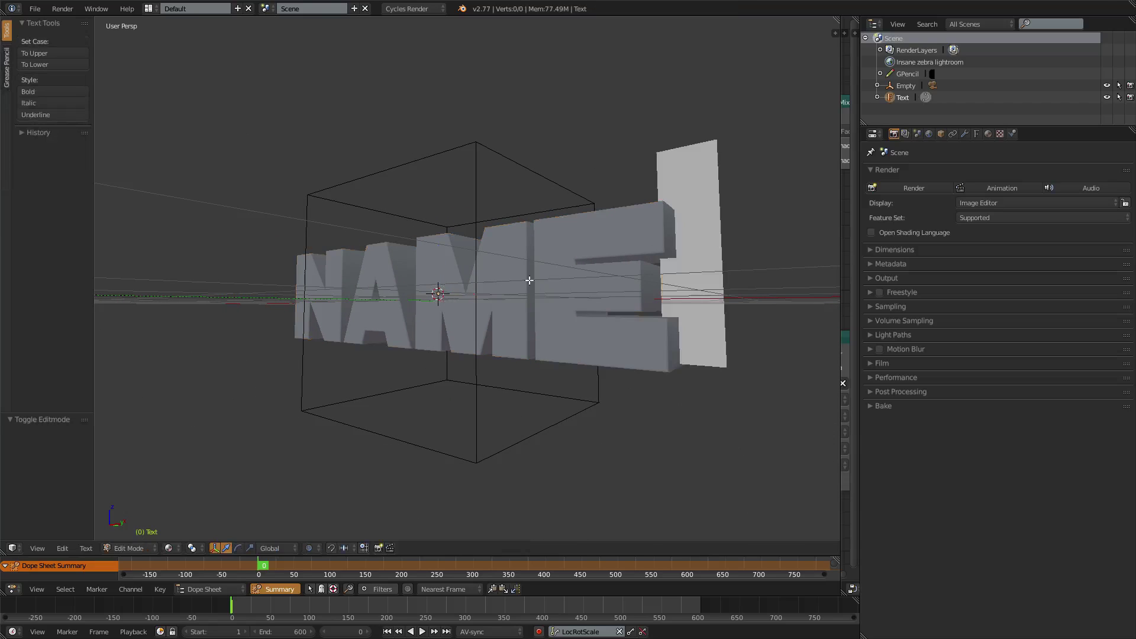
key(BackSpace)
key(BackSpace)
key(BackSpace)
key(BackSpace)
text(B)
key(BackSpace)
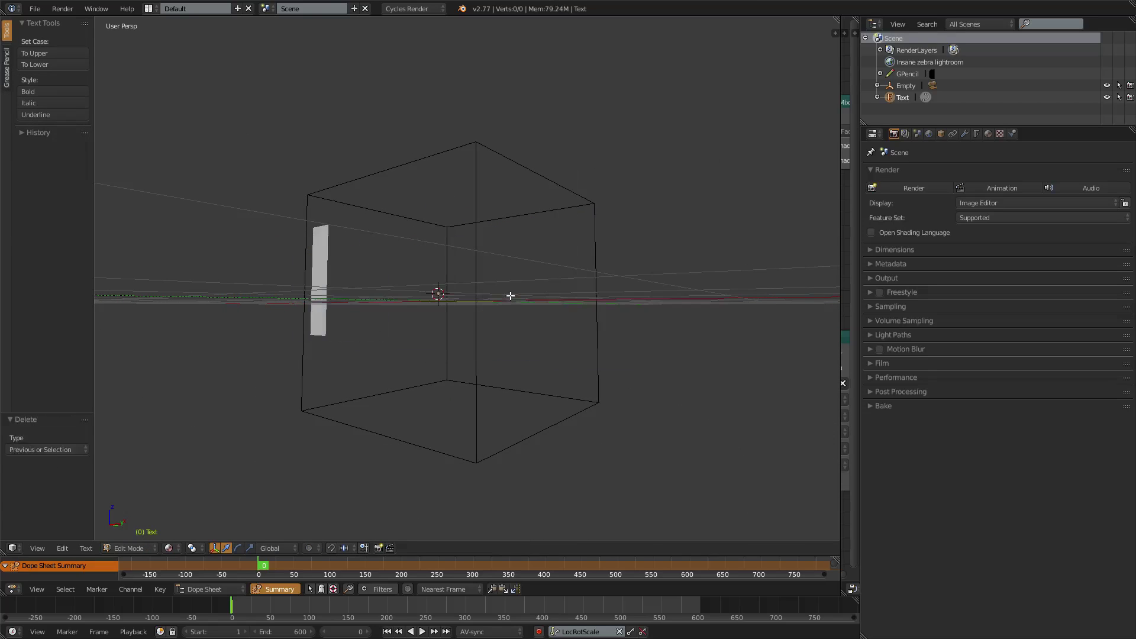
text(NAME)
key(Tab)
key(ctrl+z)
key(ctrl+z)
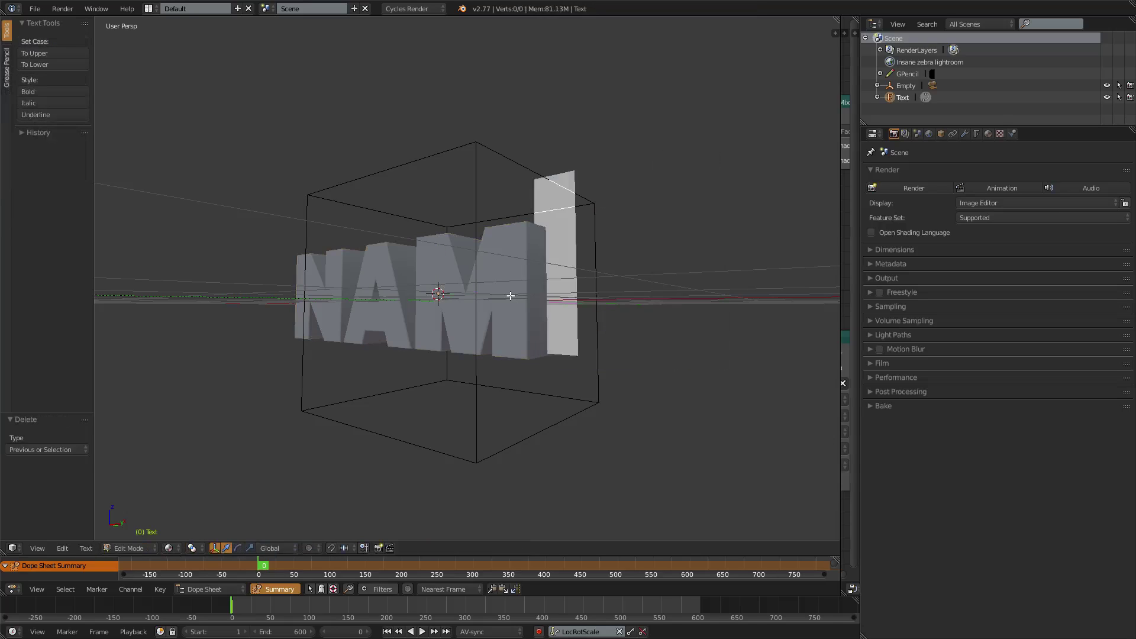
key(ctrl+shift+z)
key(ctrl+shift+z)
Step: Orbit the view down onto the grid and open the Alt+C Convert menu for the text
scroll(511, 301, down, 5)
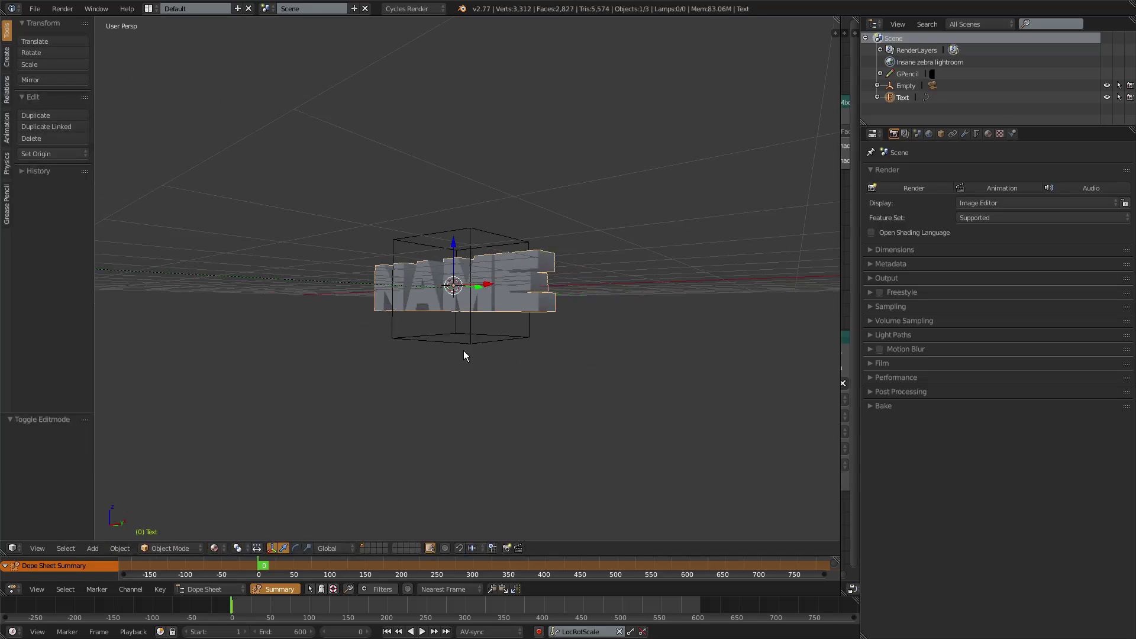
middle_drag(464, 353, 507, 371)
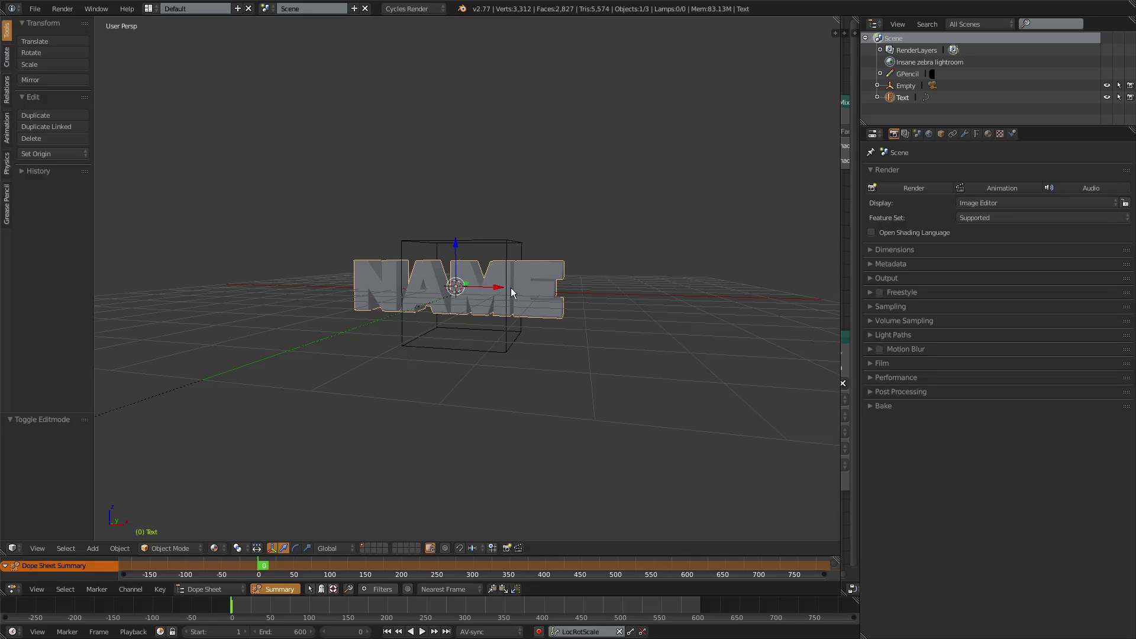
key(alt+c)
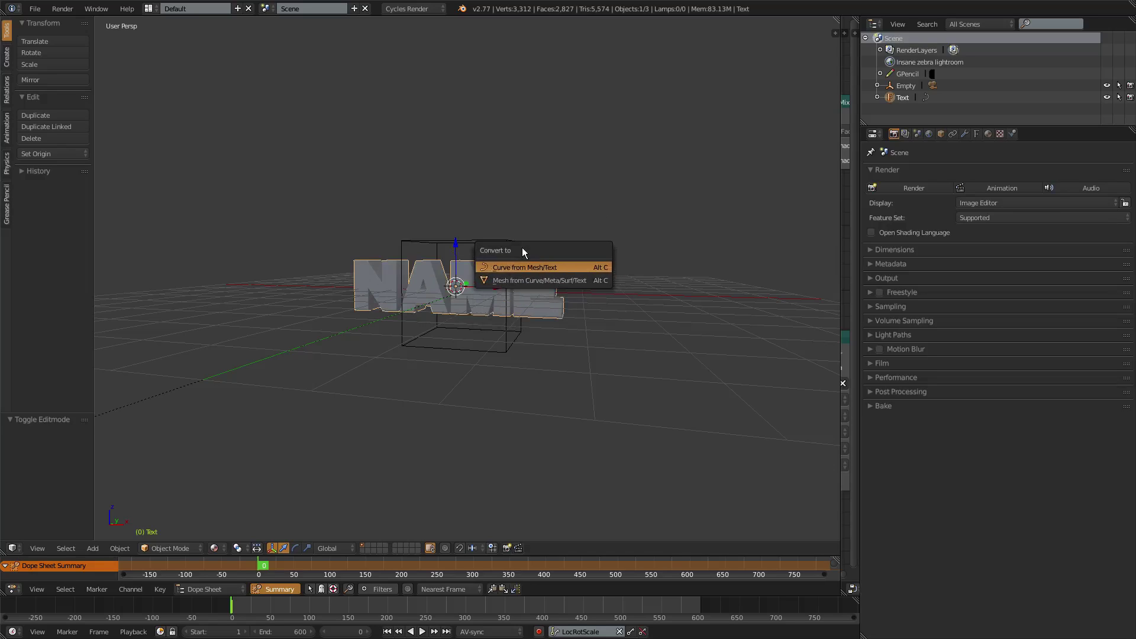
Step: Convert the NAME text to a mesh, inspect its geometry in Edit Mode, and check Cool Material
click(506, 280)
click(977, 134)
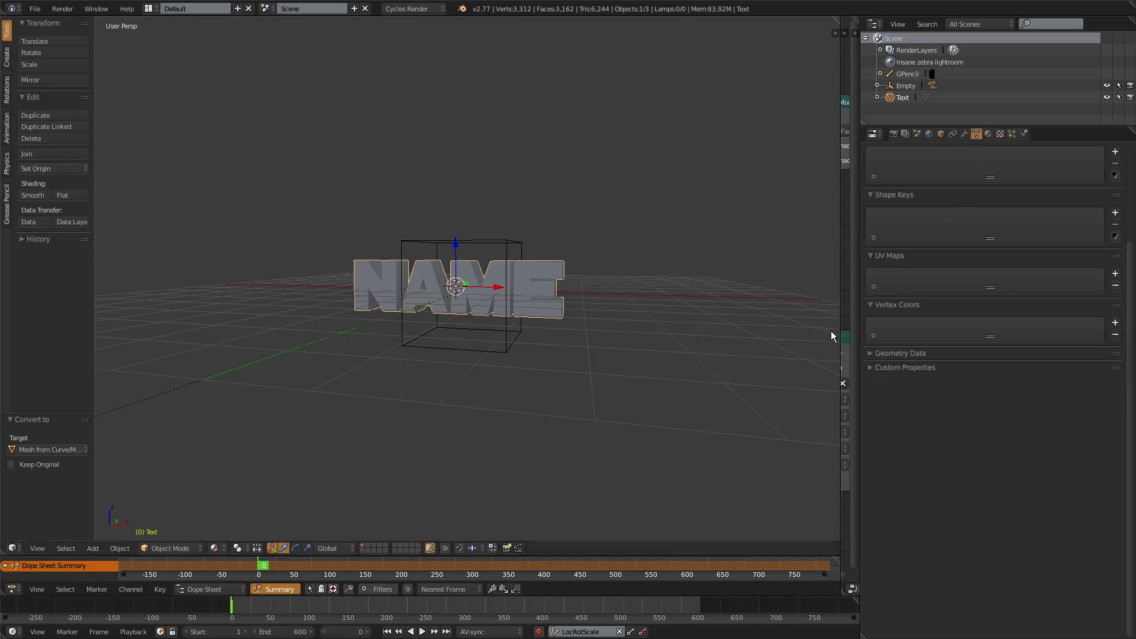
scroll(517, 350, up, 2)
key(Tab)
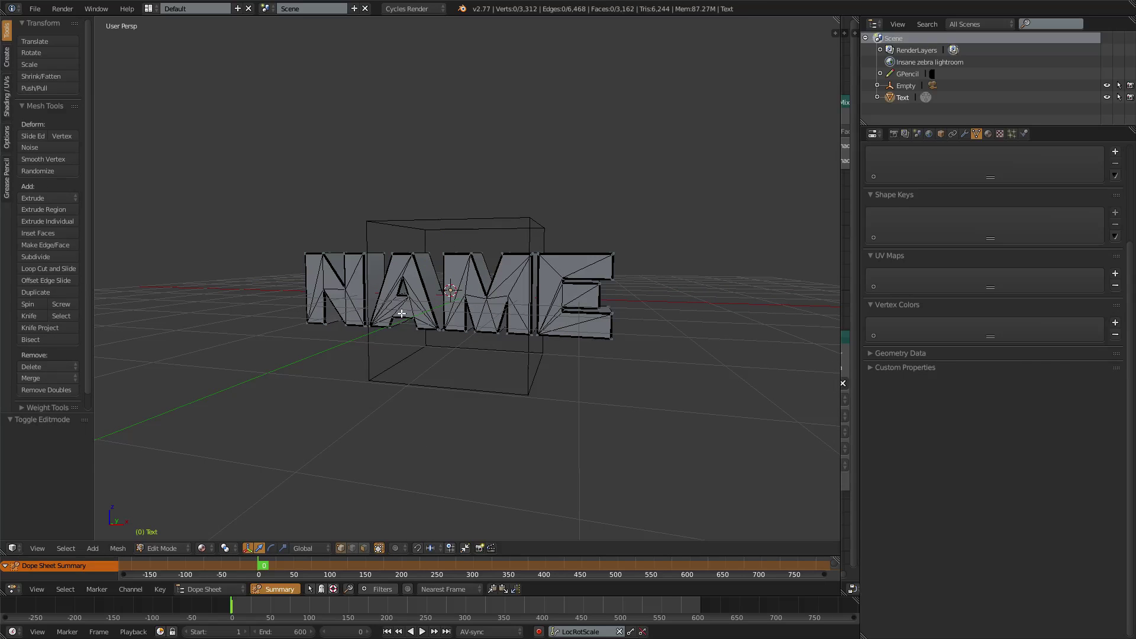
middle_drag(402, 314, 527, 364)
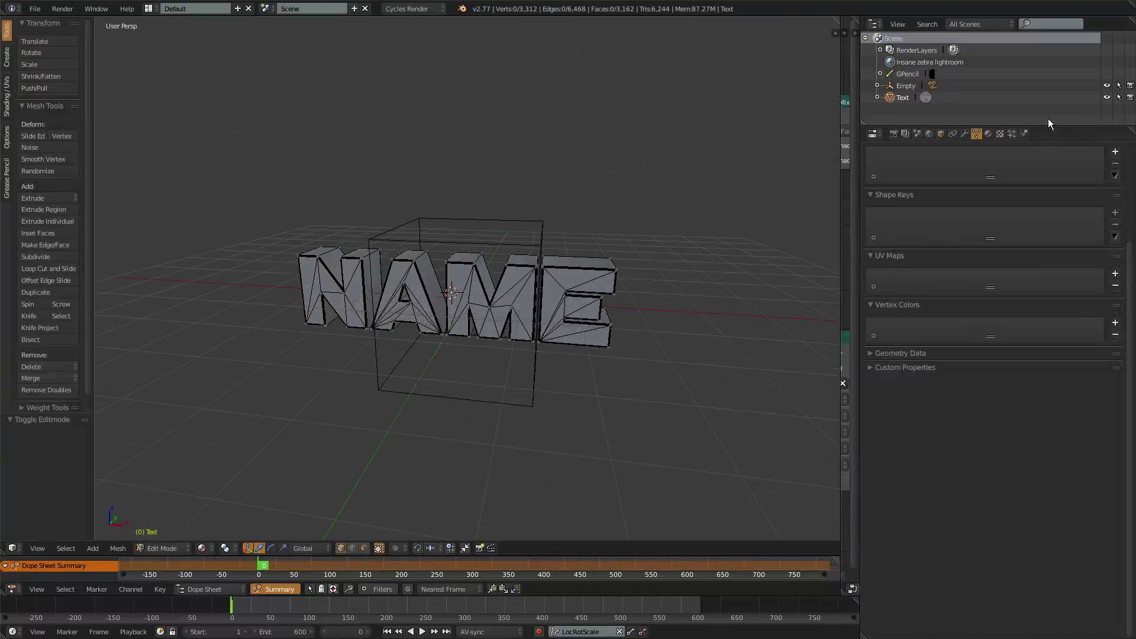
click(989, 133)
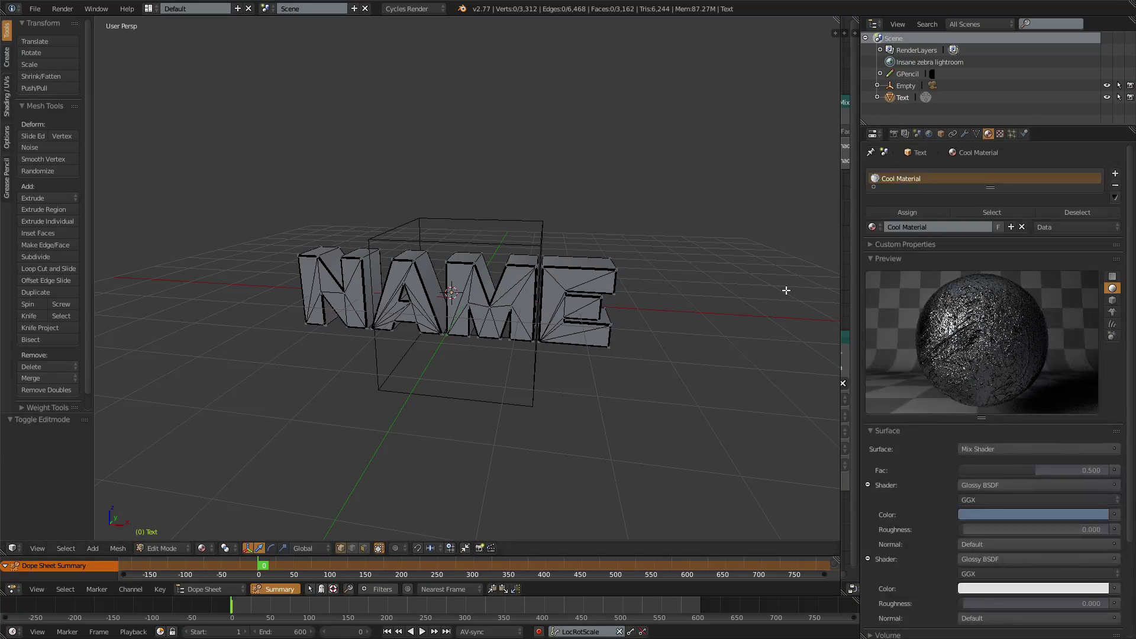
Step: Leave Edit Mode and preview the text in rendered, then material shading
key(Tab)
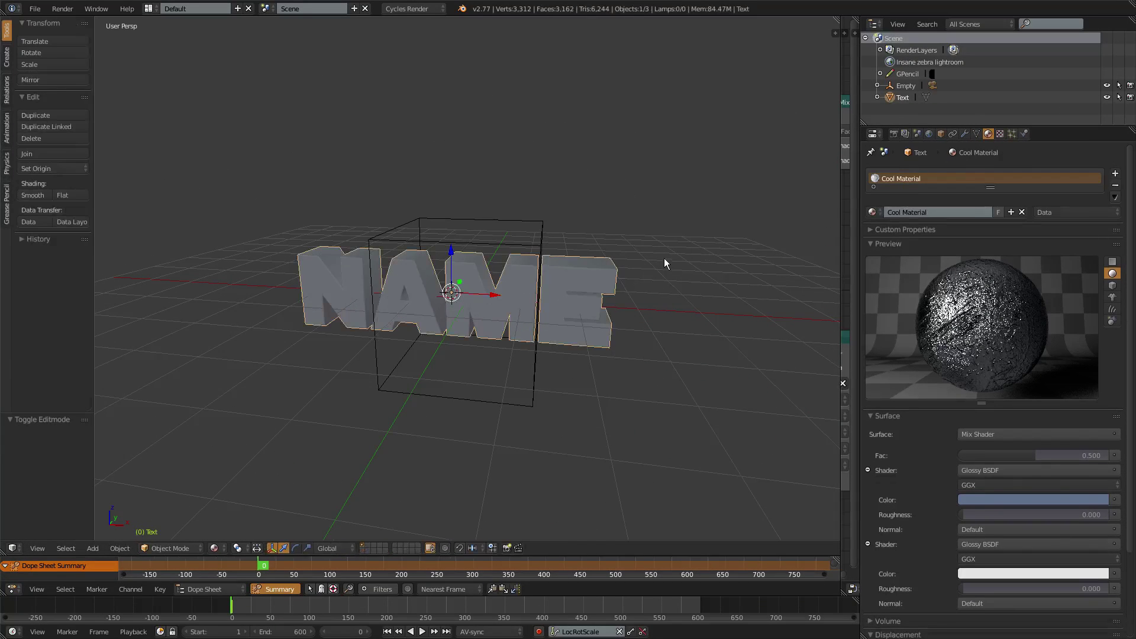
key(shift+z)
key(alt+z)
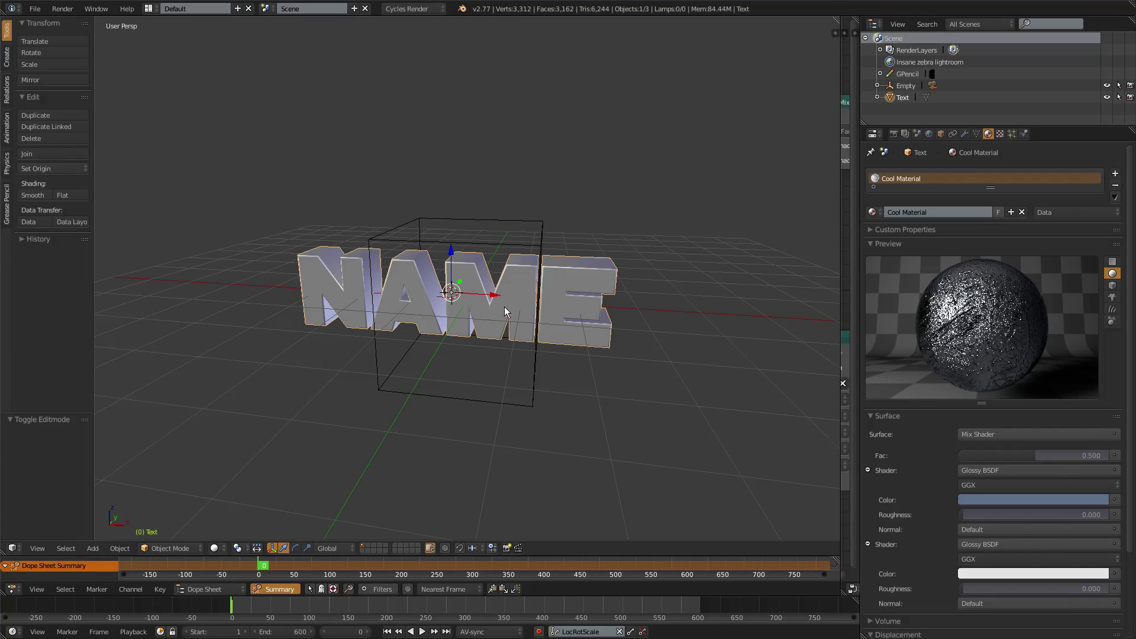
Step: Select all of the mesh in Edit Mode and bring up the U UV Mapping menu
key(Tab)
key(a)
key(u)
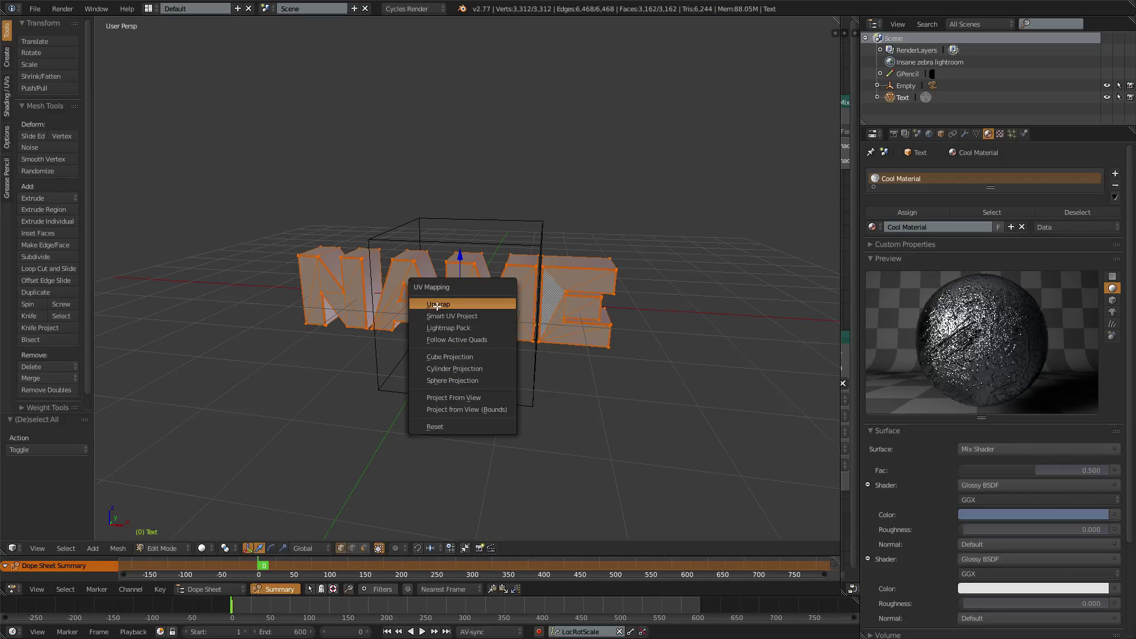
Step: Give the NAME text a Cube Projection UV unwrap
key(Return)
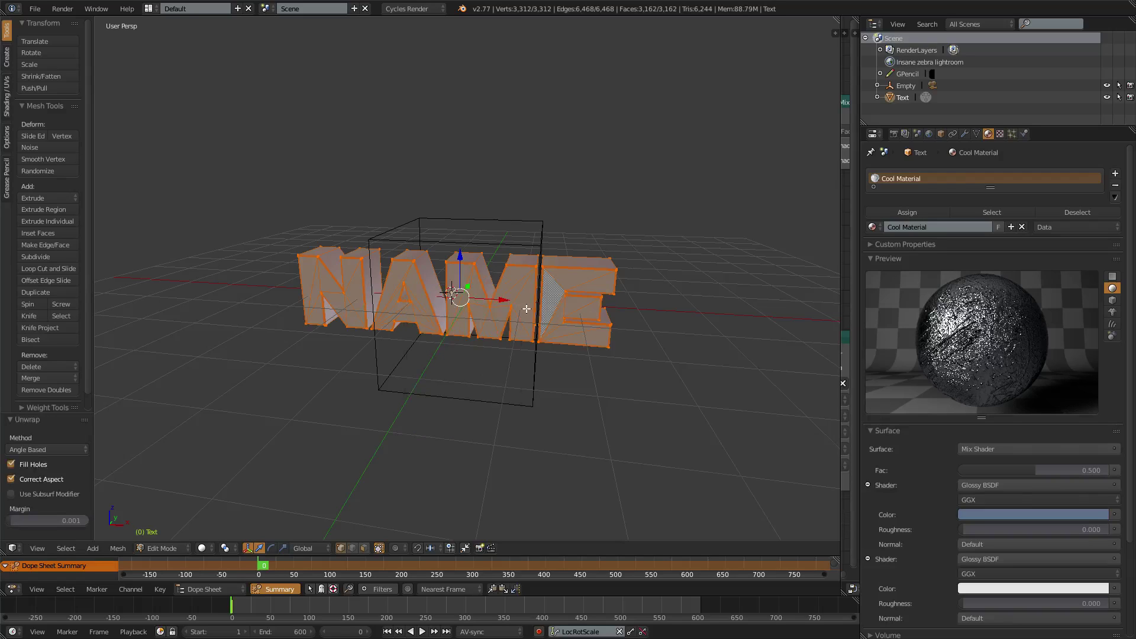
key(u)
click(455, 367)
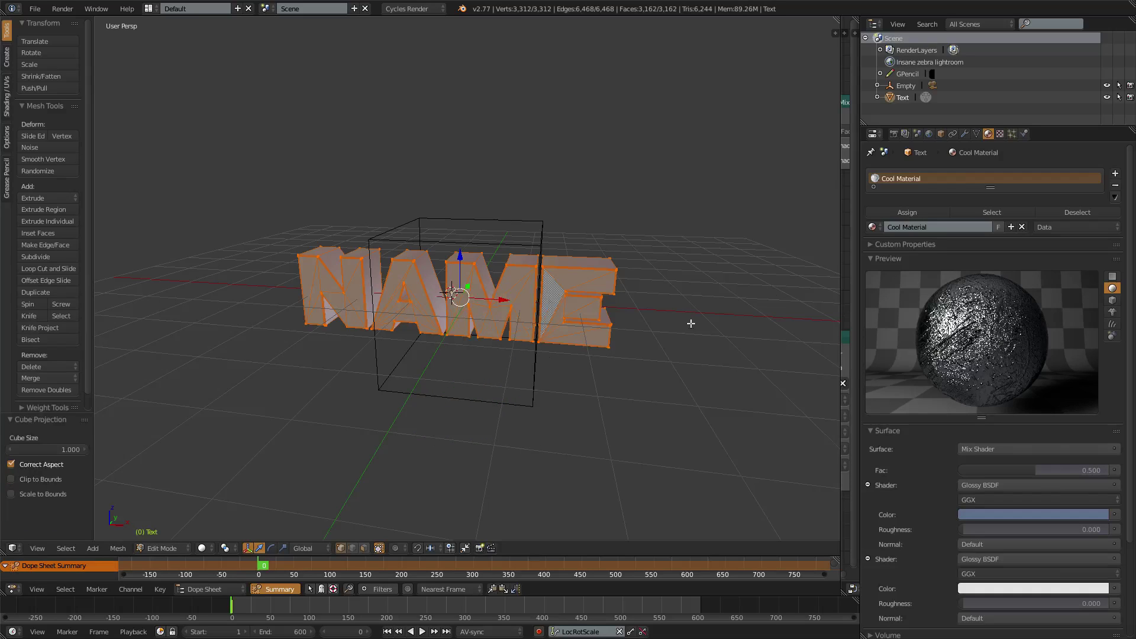
Step: Widen the side area and switch it to the UV/Image Editor to show the text's UV layout
drag(845, 266, 368, 239)
scroll(563, 315, down, 2)
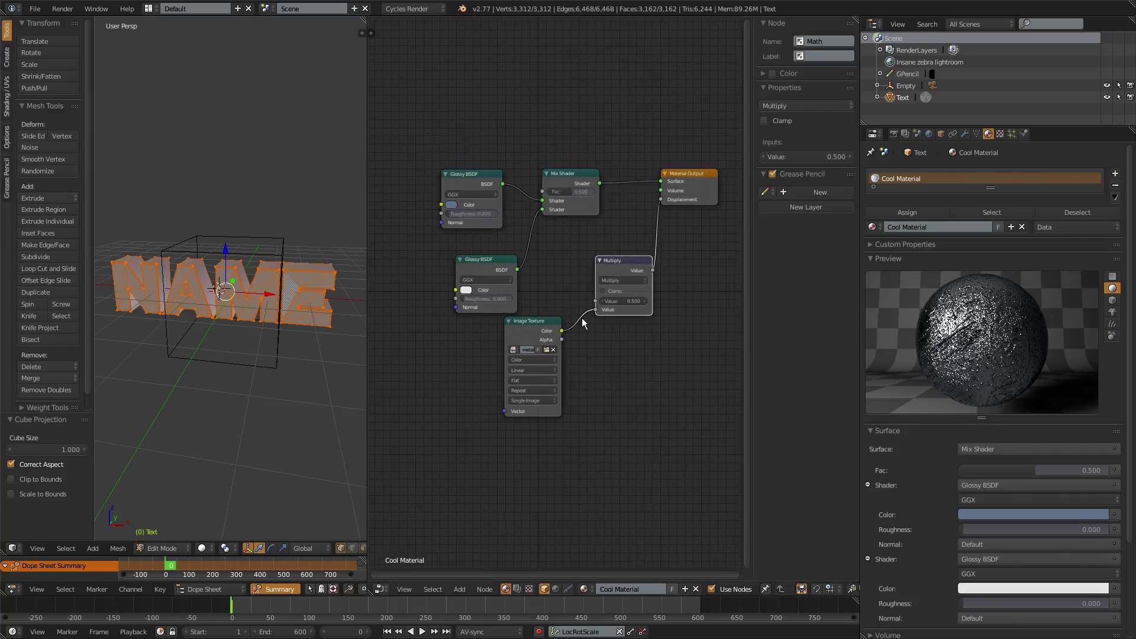
key(shift+F10)
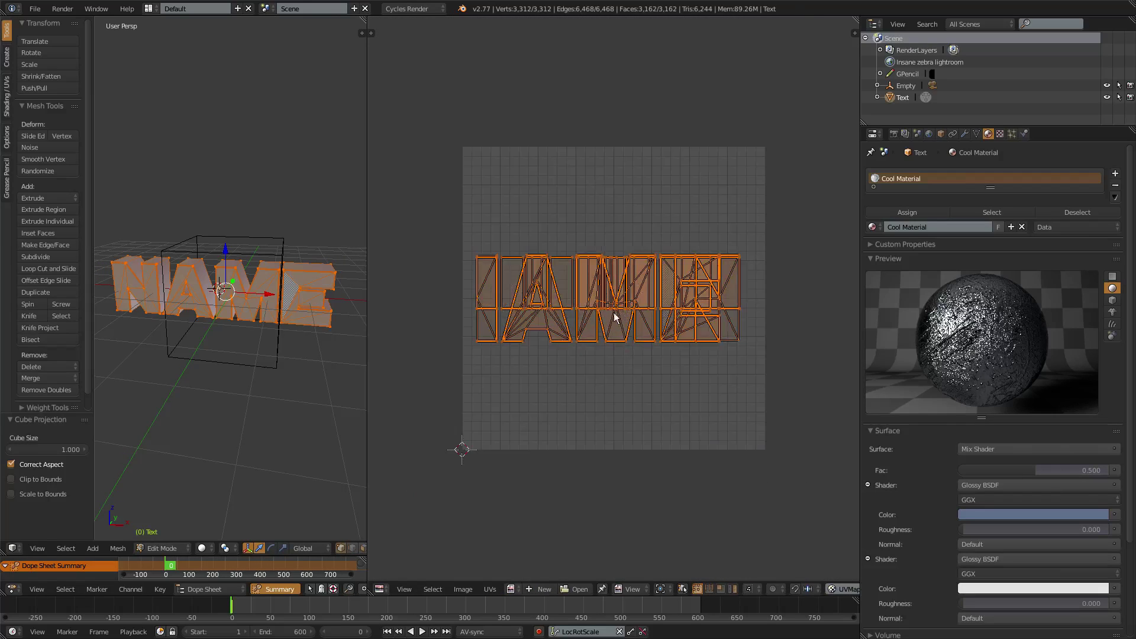
Step: Render a Cycles test image from the Render tab
scroll(311, 347, up, 1)
scroll(311, 346, up, 1)
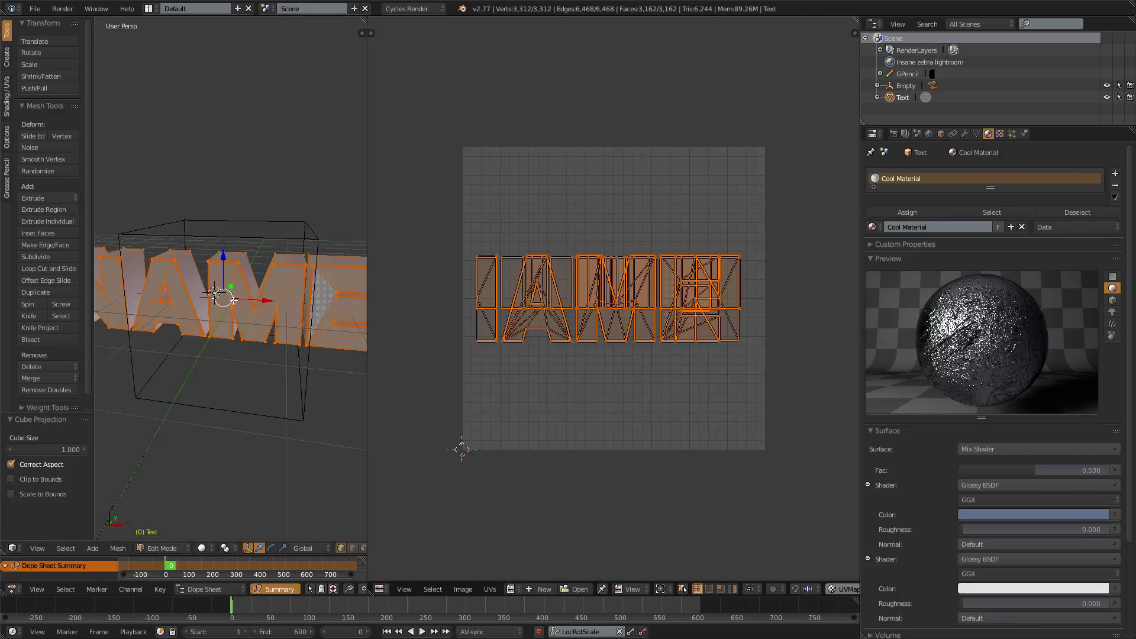
click(894, 134)
click(892, 187)
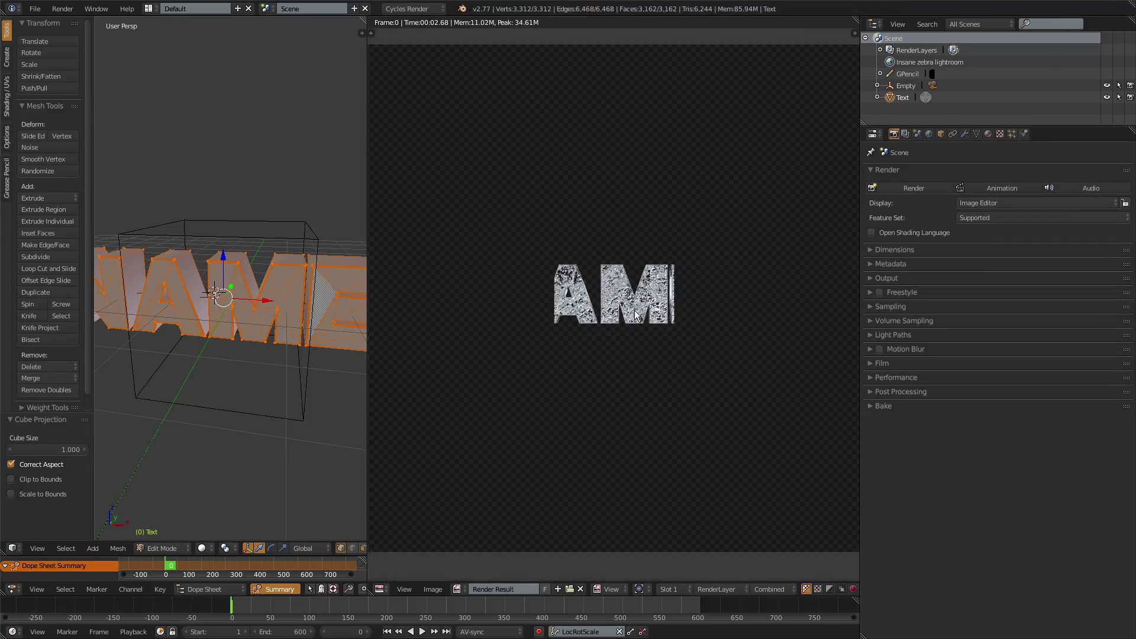
Step: Circle the rendered AM letters with an annotation, then erase part of the loop
scroll(622, 320, up, 7)
scroll(680, 319, down, 5)
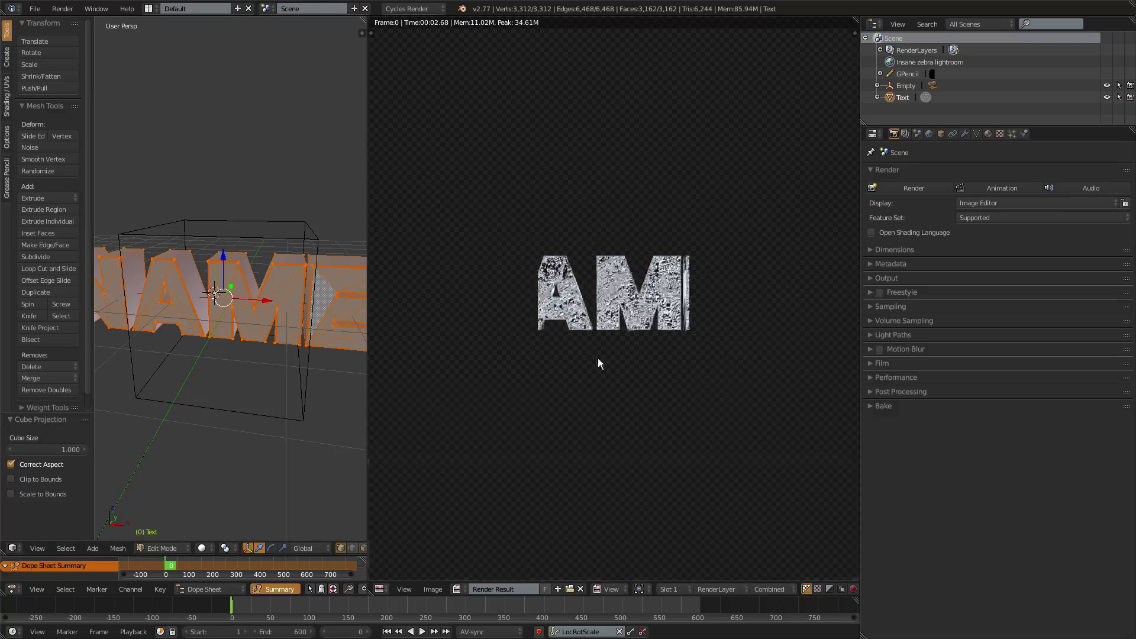
scroll(645, 266, up, 3)
scroll(610, 290, down, 3)
mouse_move(641, 213)
mouse_down()
mouse_move(447, 373)
mouse_move(681, 296)
mouse_up()
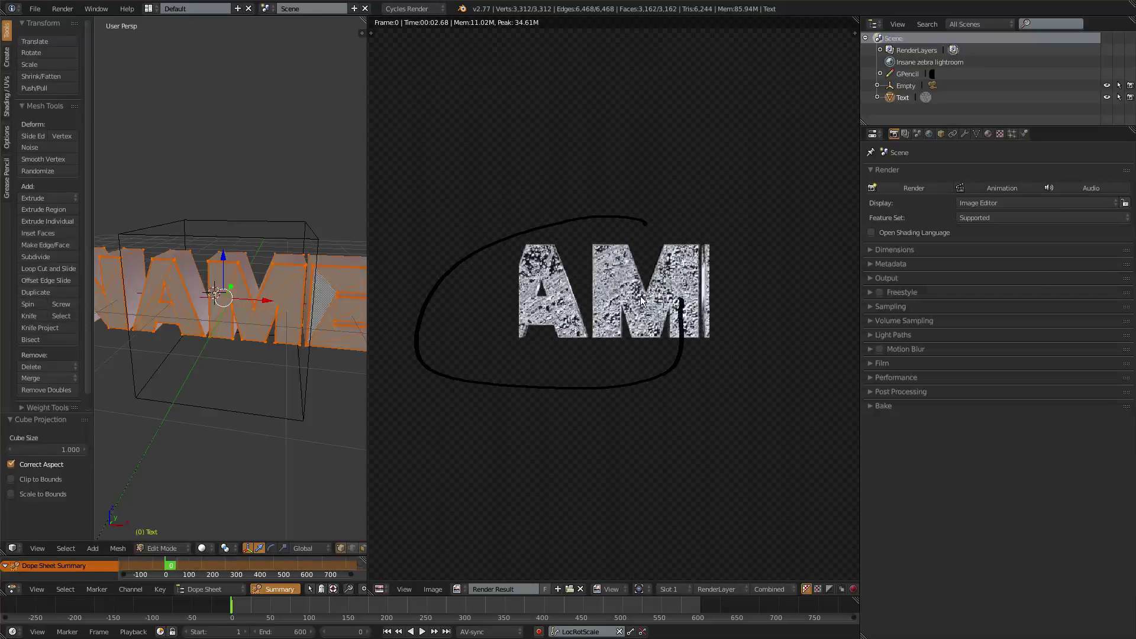
mouse_move(648, 286)
right_down()
mouse_move(527, 219)
mouse_move(491, 296)
mouse_move(577, 361)
mouse_move(469, 351)
right_up()
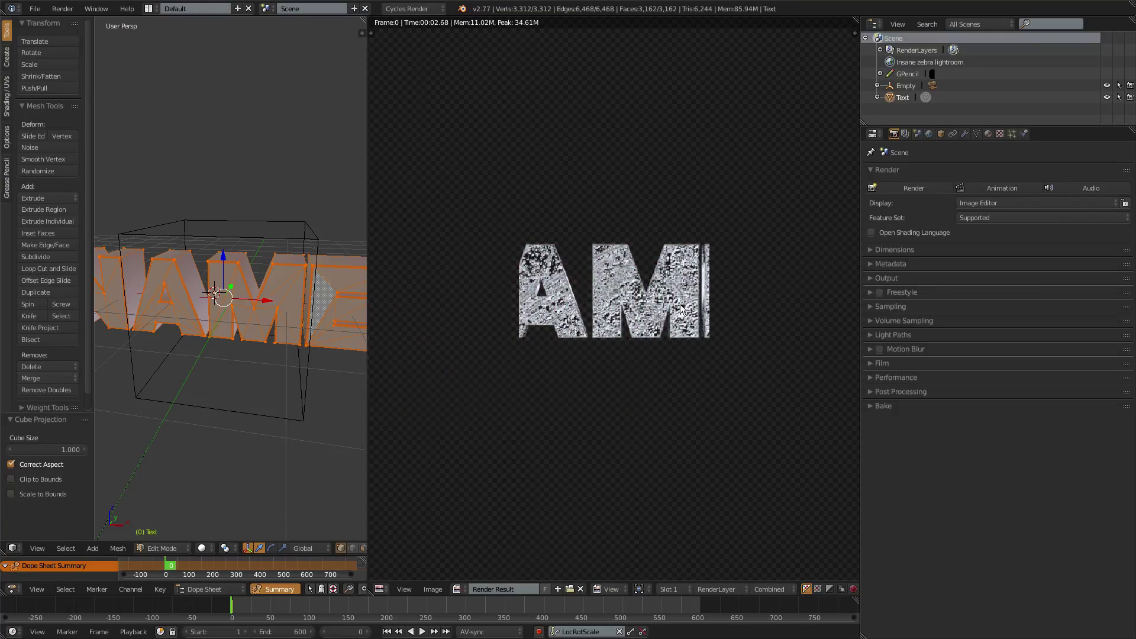
Step: Start a new F12 render and cancel it with Esc
scroll(587, 317, down, 5)
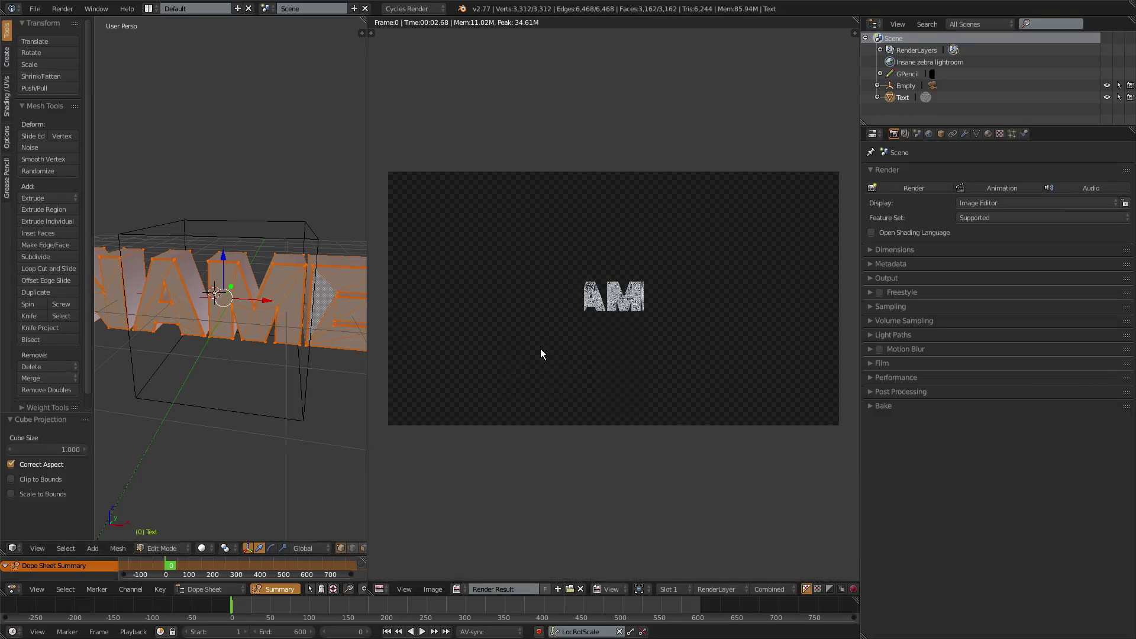
key(F12)
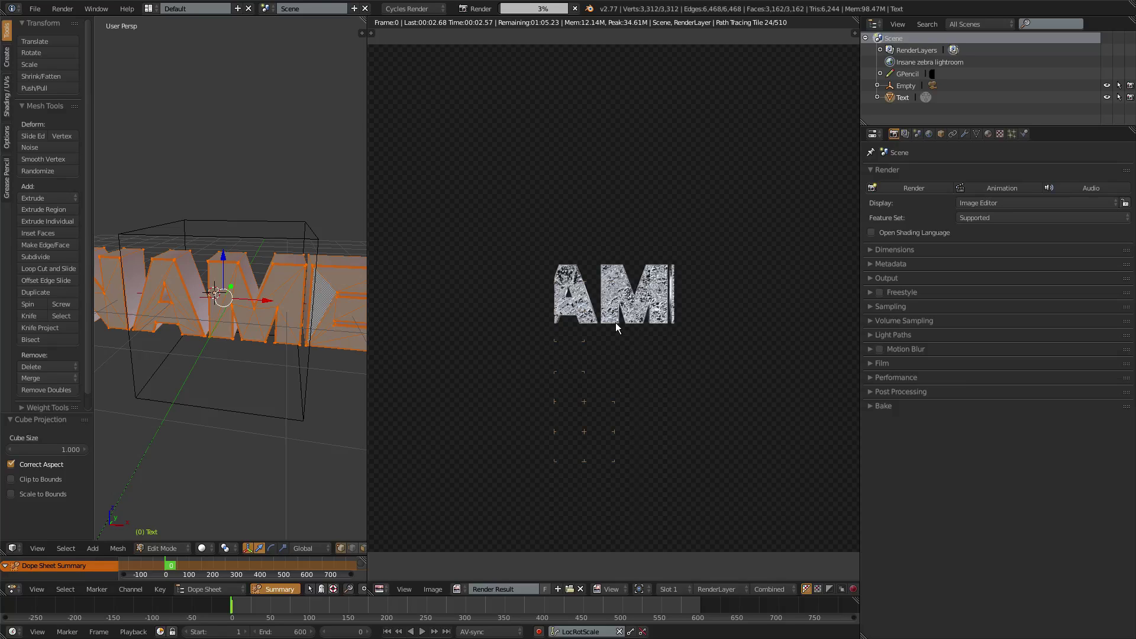
key(Escape)
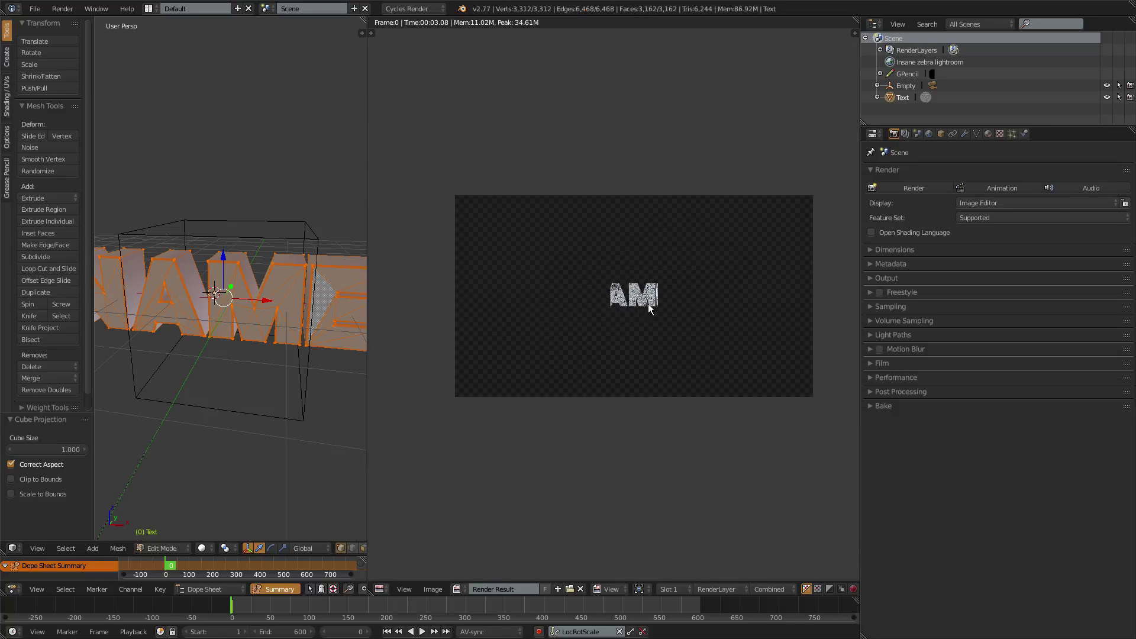
Step: Widen the 3D view, toggle edit mode, and switch the right area to an empty Text Editor
scroll(648, 304, up, 8)
scroll(592, 317, down, 5)
drag(368, 303, 624, 313)
key(Tab)
key(Tab)
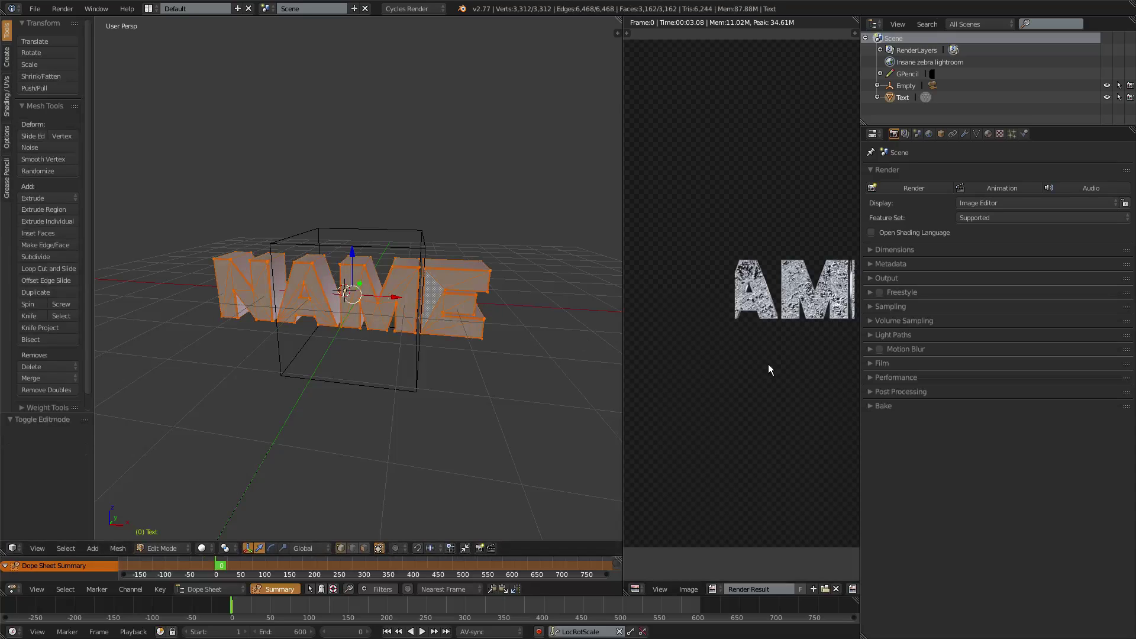
key(shift+F11)
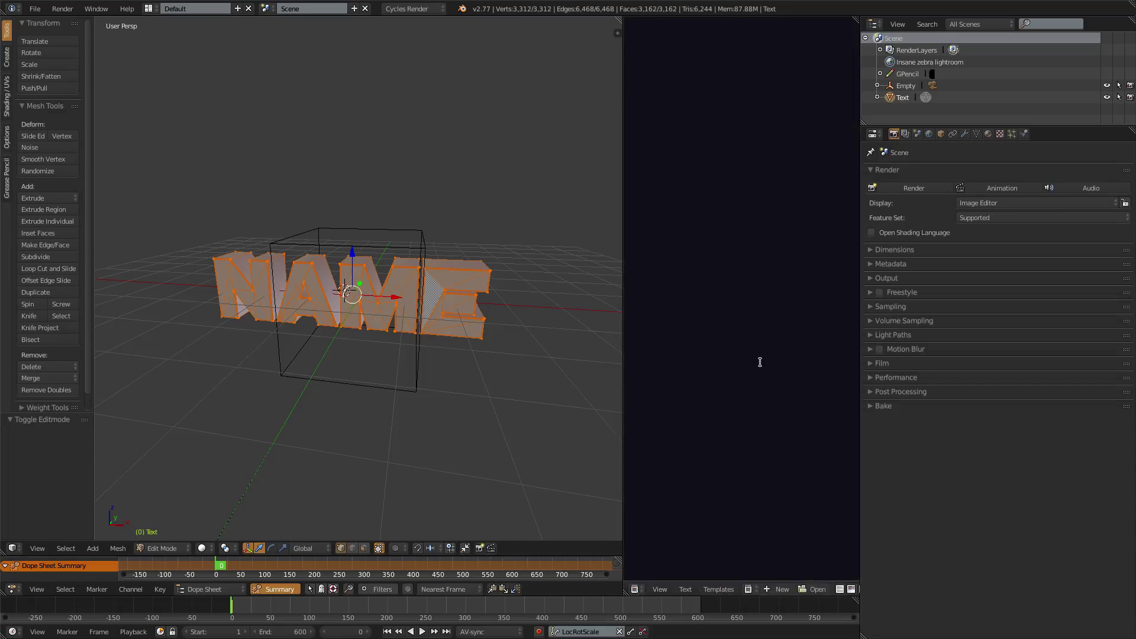
Step: Unlink Render Result in the Image Editor to show the centred UV layout, then enable rendered shading
key(shift+F10)
scroll(761, 355, down, 5)
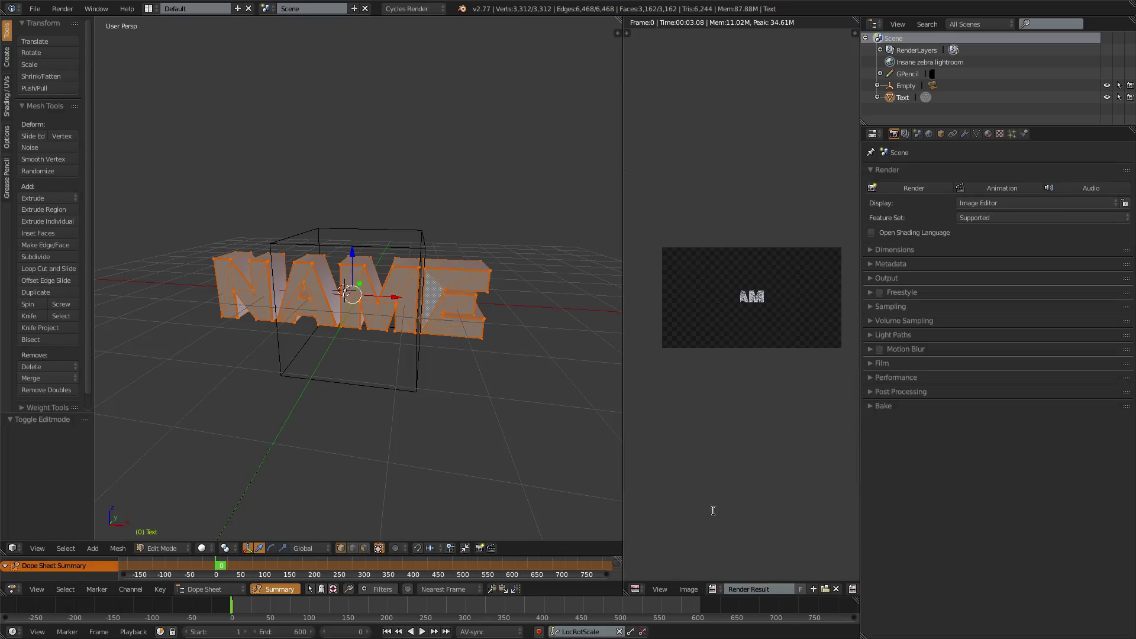
click(835, 590)
scroll(762, 371, up, 5)
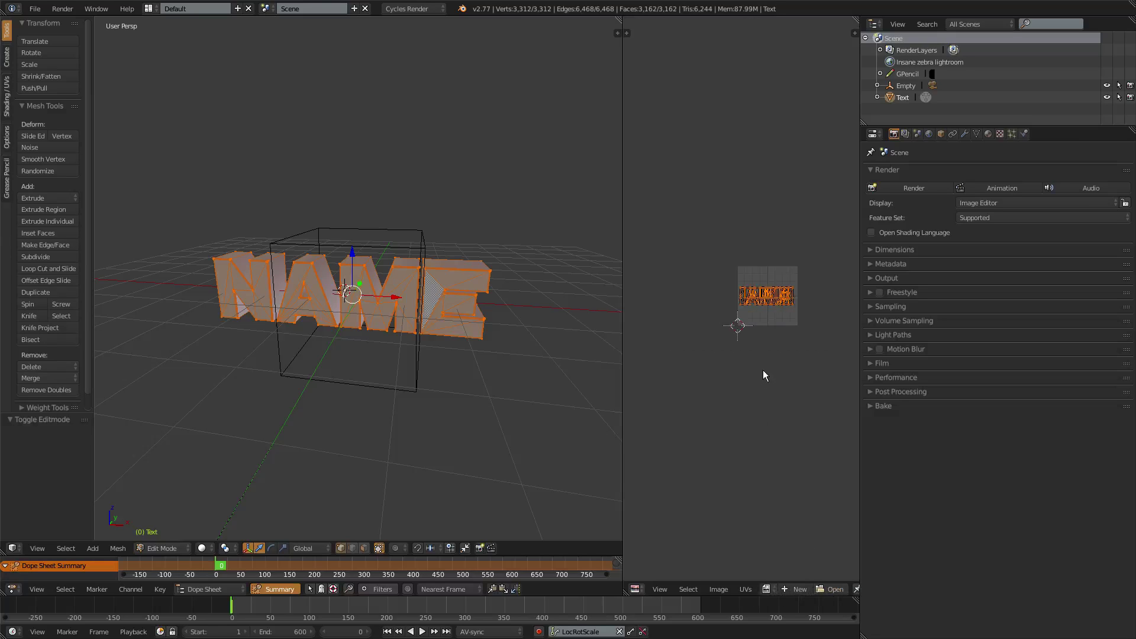
middle_drag(787, 373, 690, 377)
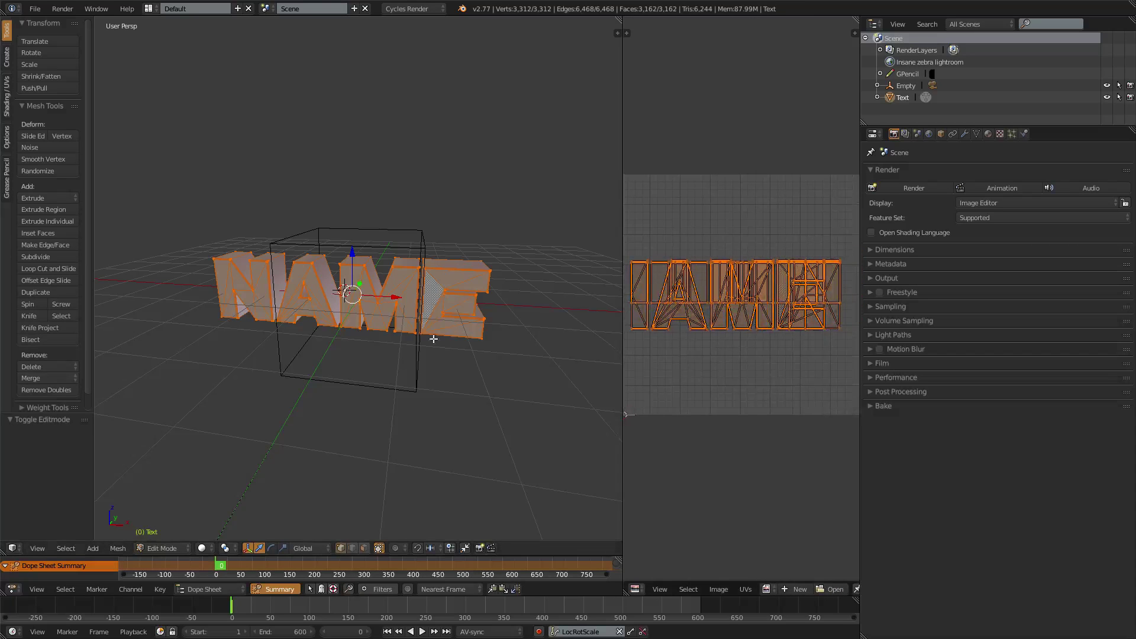
scroll(355, 284, up, 4)
key(shift+z)
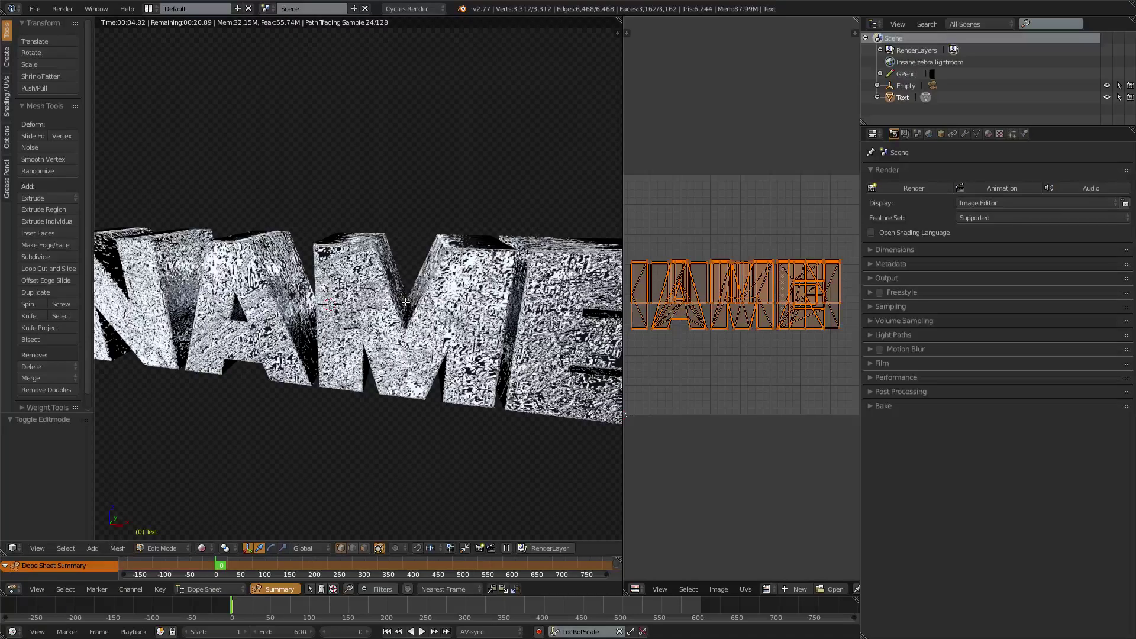
Step: Select all the text's UVs, scale them up by 4.610, and preview the finer texture rendered
key(shift+z)
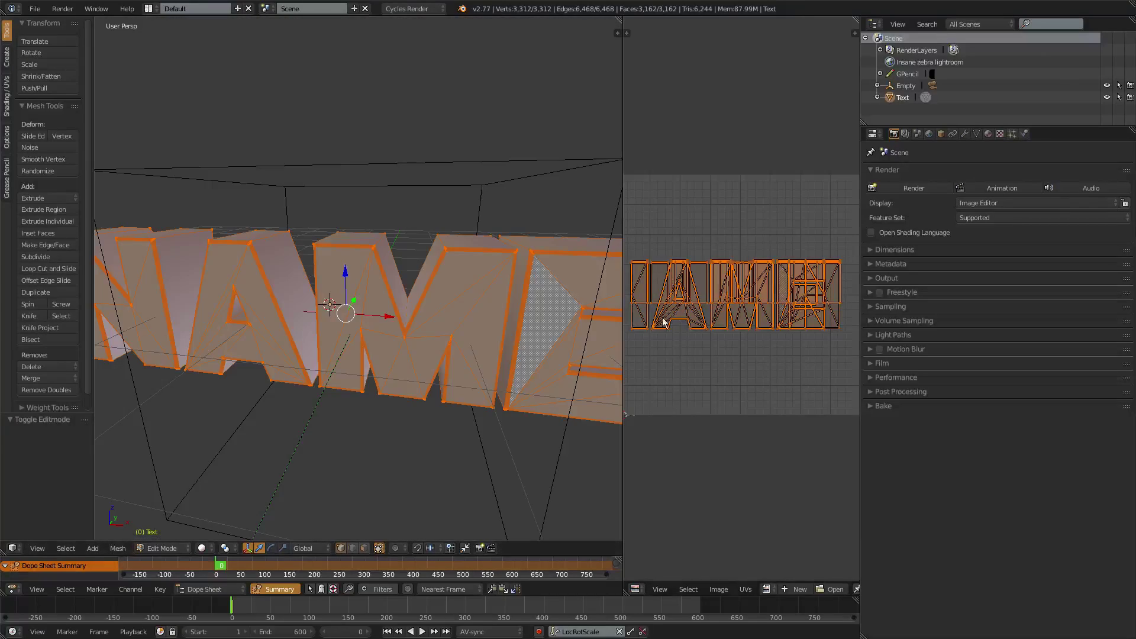
key(a)
key(a)
key(a)
key(a)
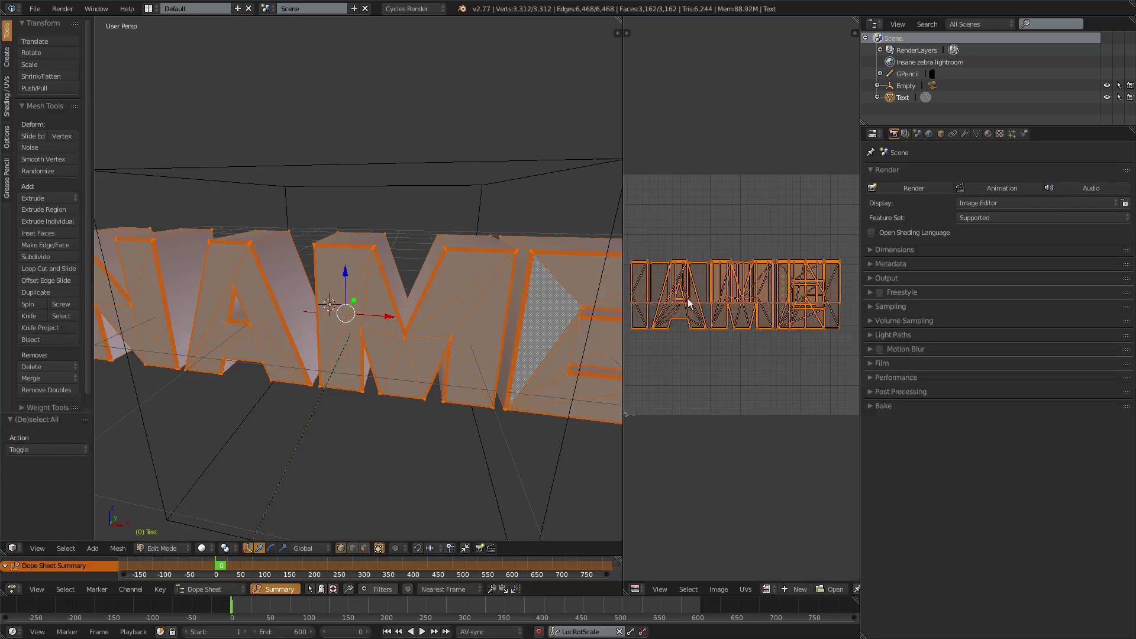
key(a)
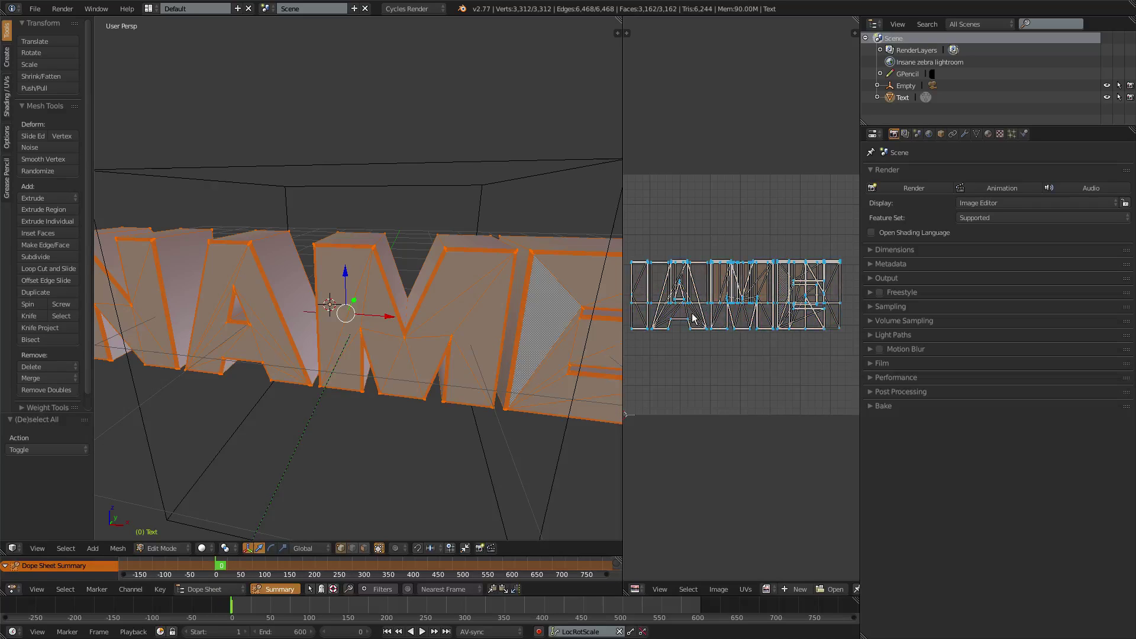
key(a)
key(s)
click(503, 388)
key(shift+z)
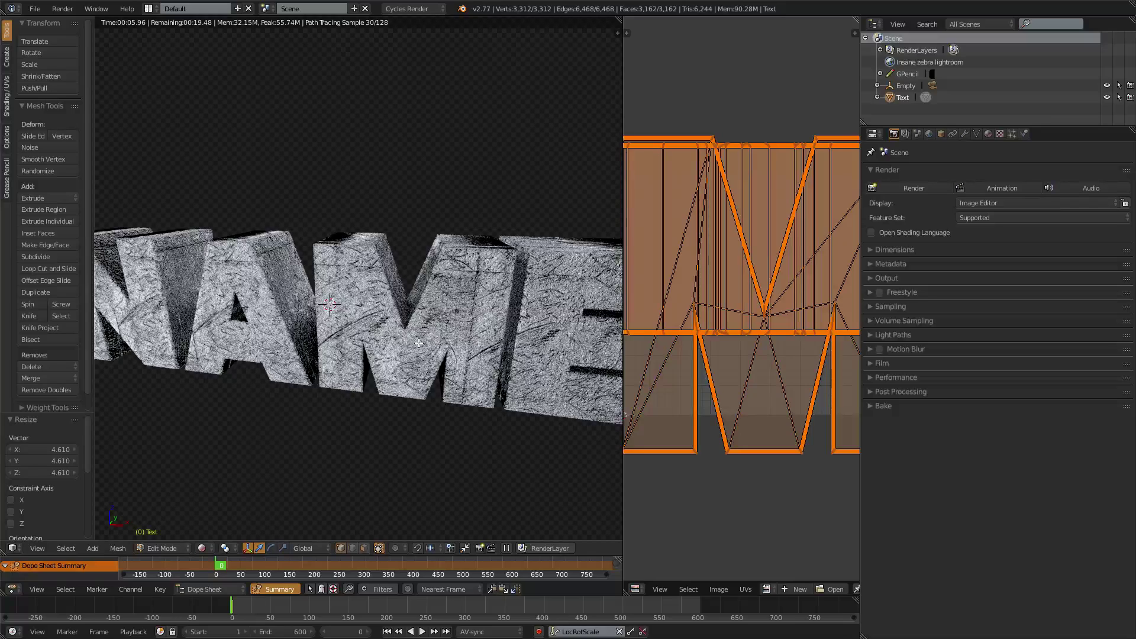
Step: Load the paisley image into the Material tab's displacement Image Texture and preview it rendered
key(shift+z)
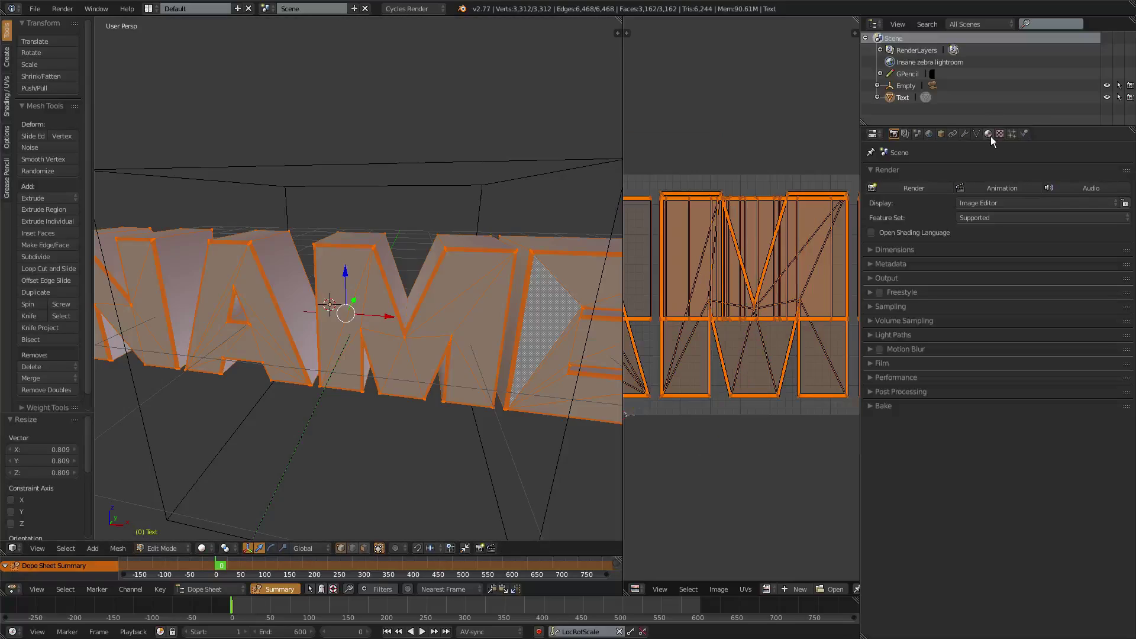
click(988, 134)
scroll(1053, 513, down, 5)
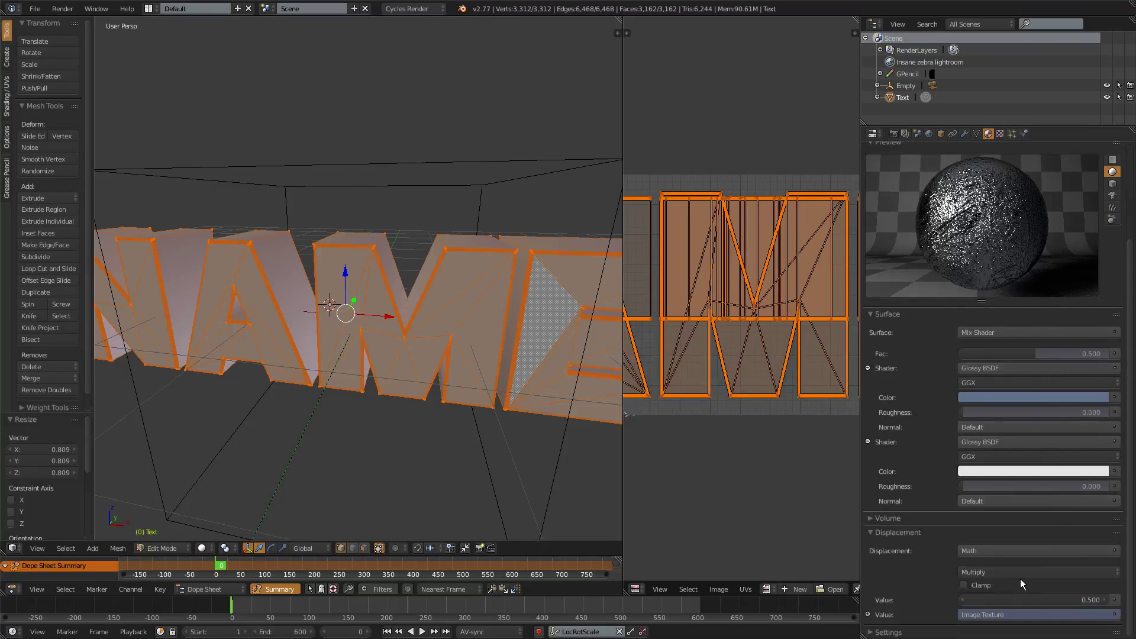
scroll(985, 565, down, 5)
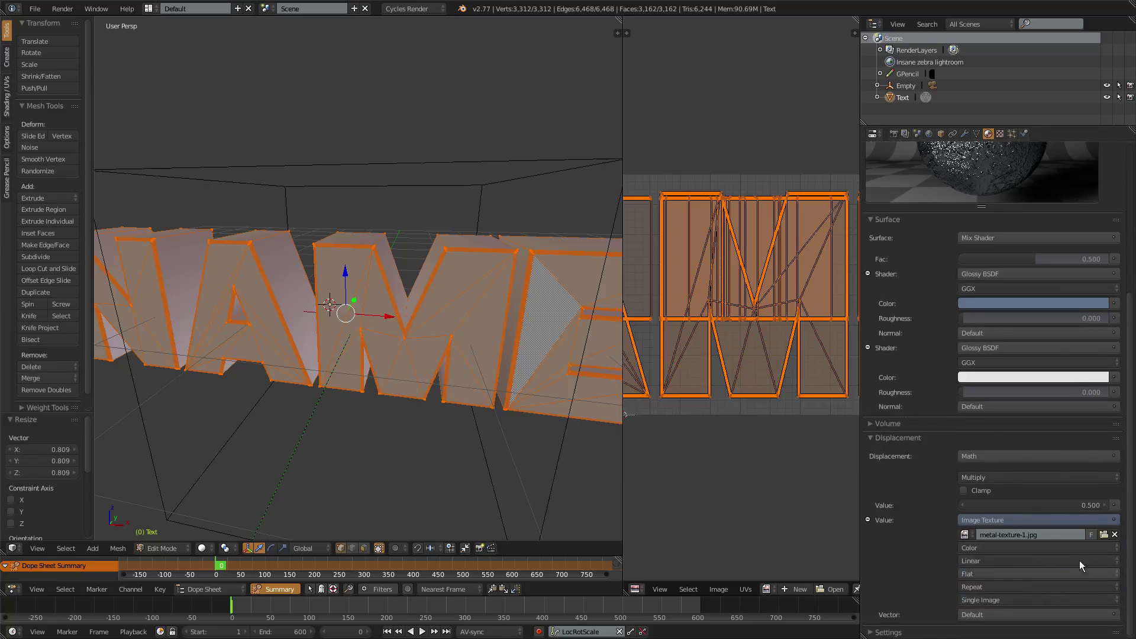
click(1100, 534)
double_click(204, 102)
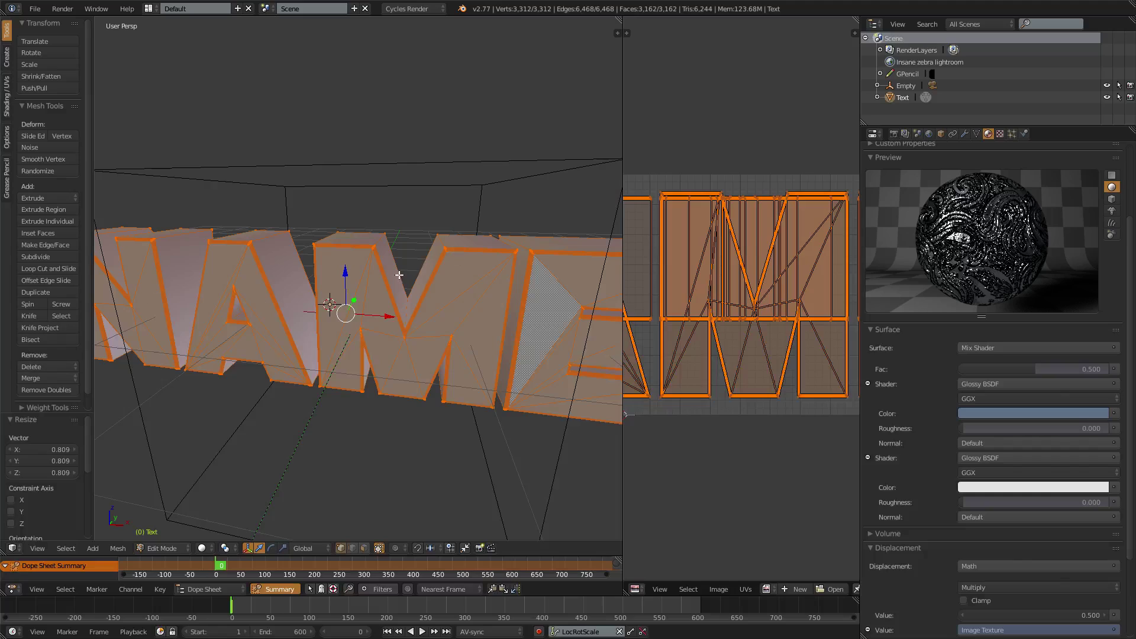
key(shift+z)
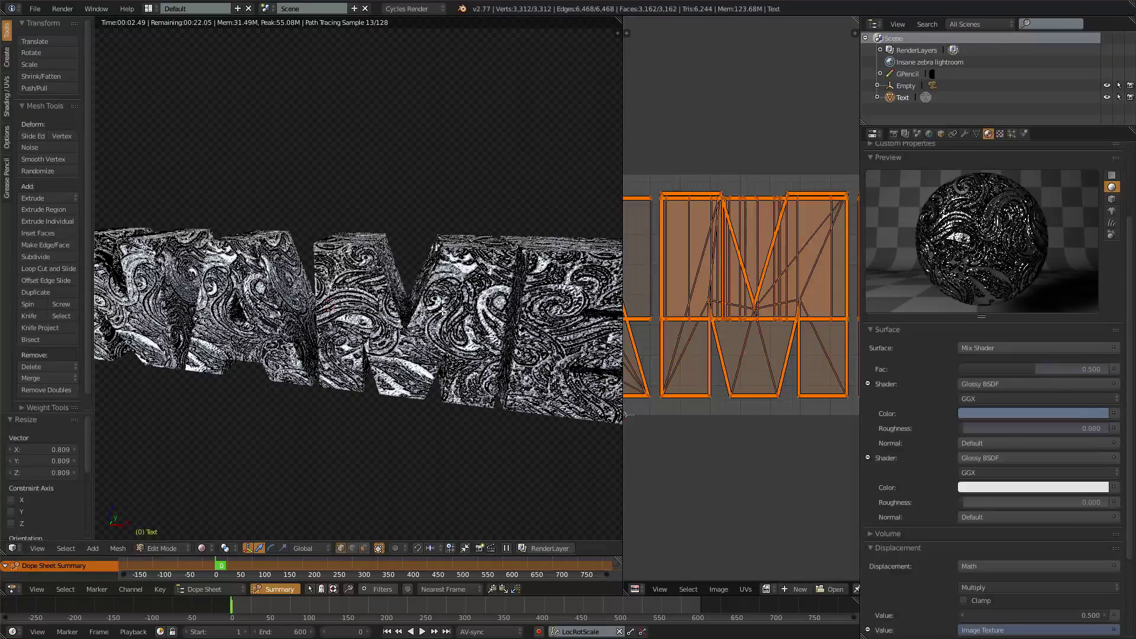
key(shift+z)
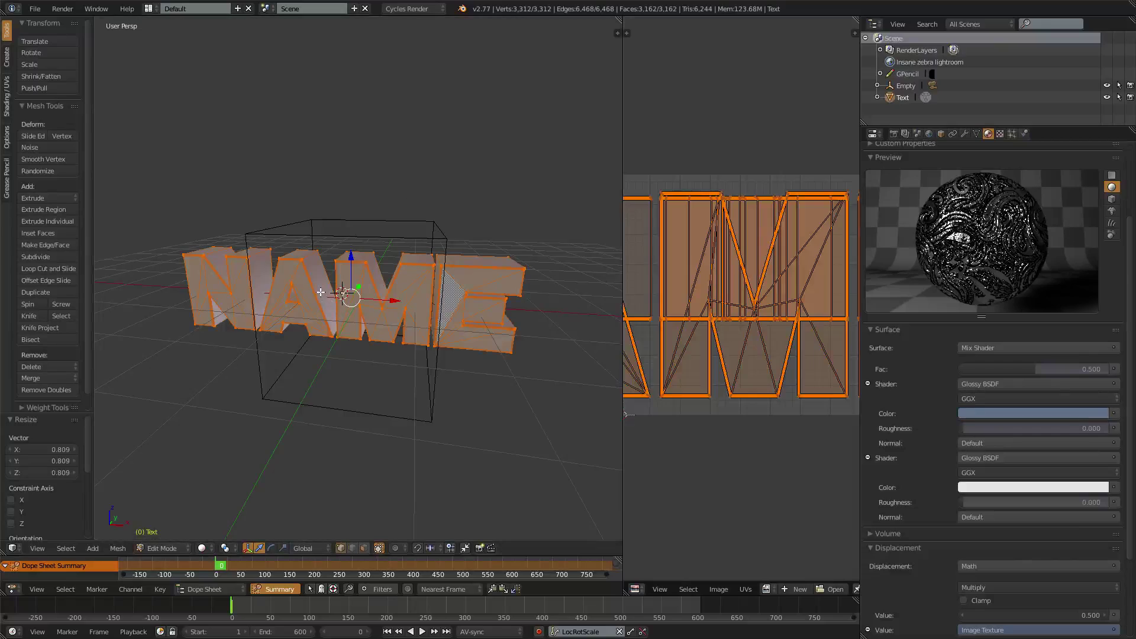
Step: Return the text to Object Mode and bring up the World tab's colour node choices
key(Tab)
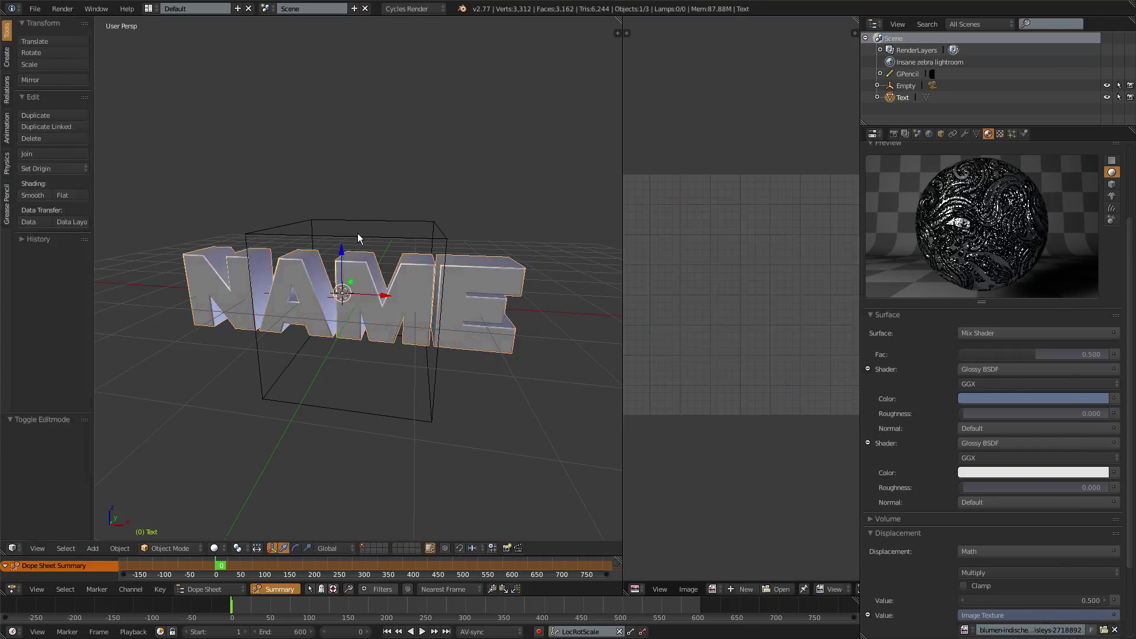
scroll(406, 236, down, 8)
scroll(432, 233, up, 5)
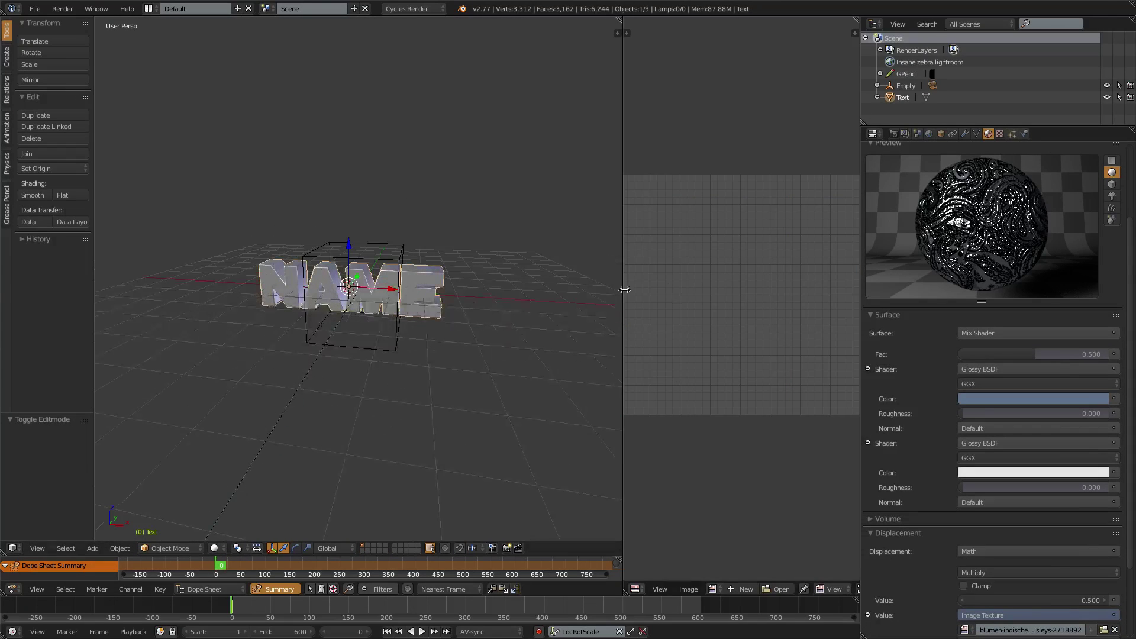
click(928, 134)
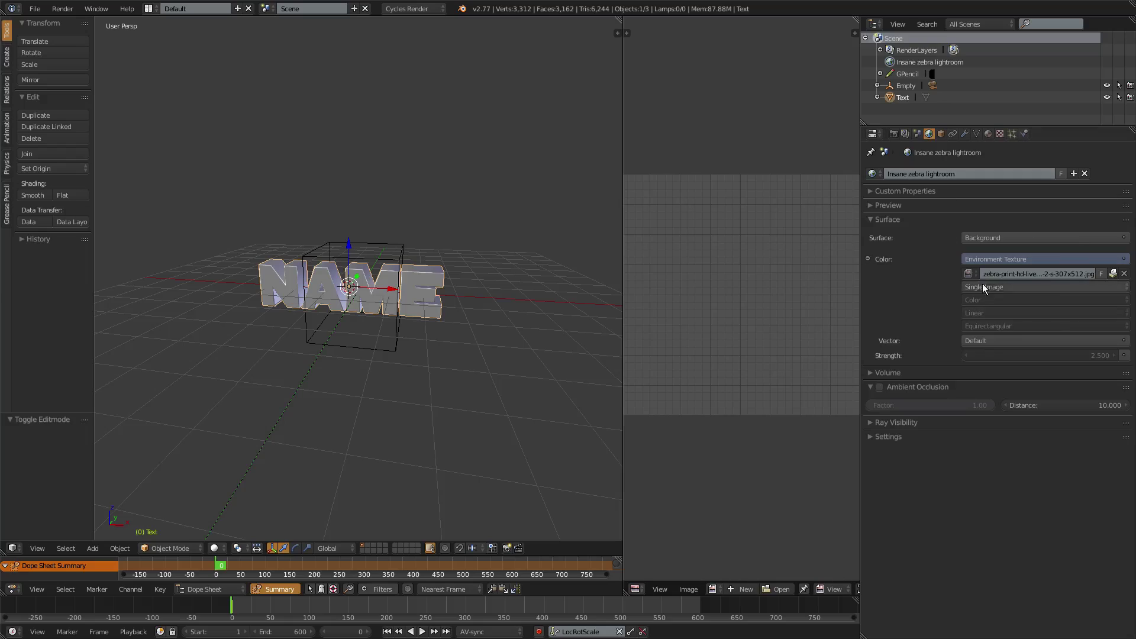
click(982, 264)
click(986, 263)
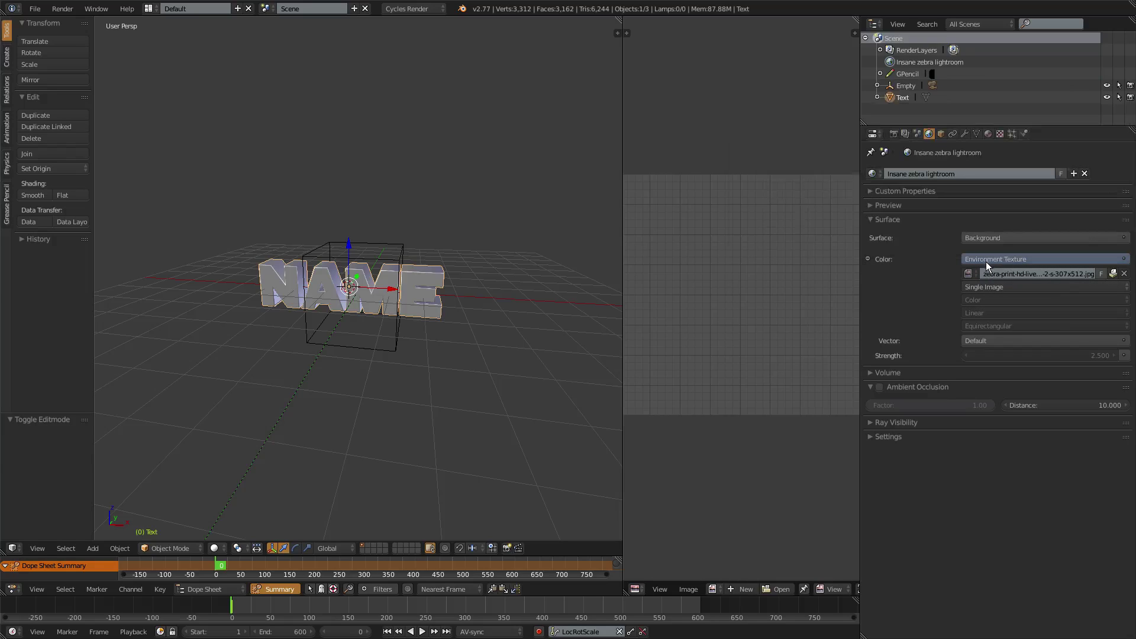
click(986, 261)
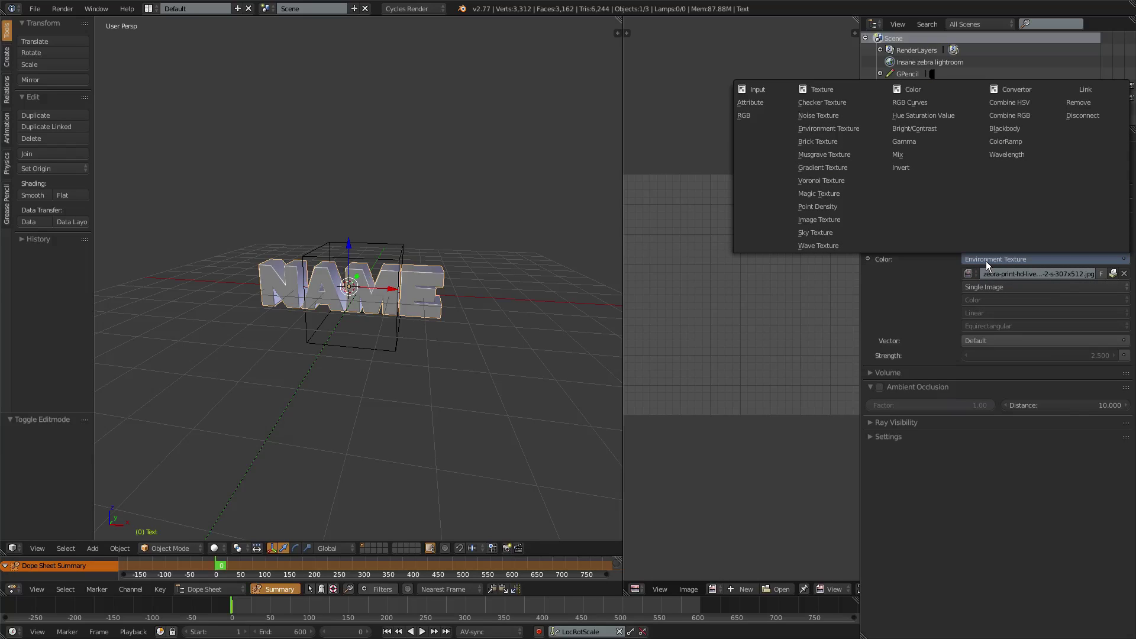
Step: Add a test plane beside the text and stretch it about threefold along X
key(shift+a)
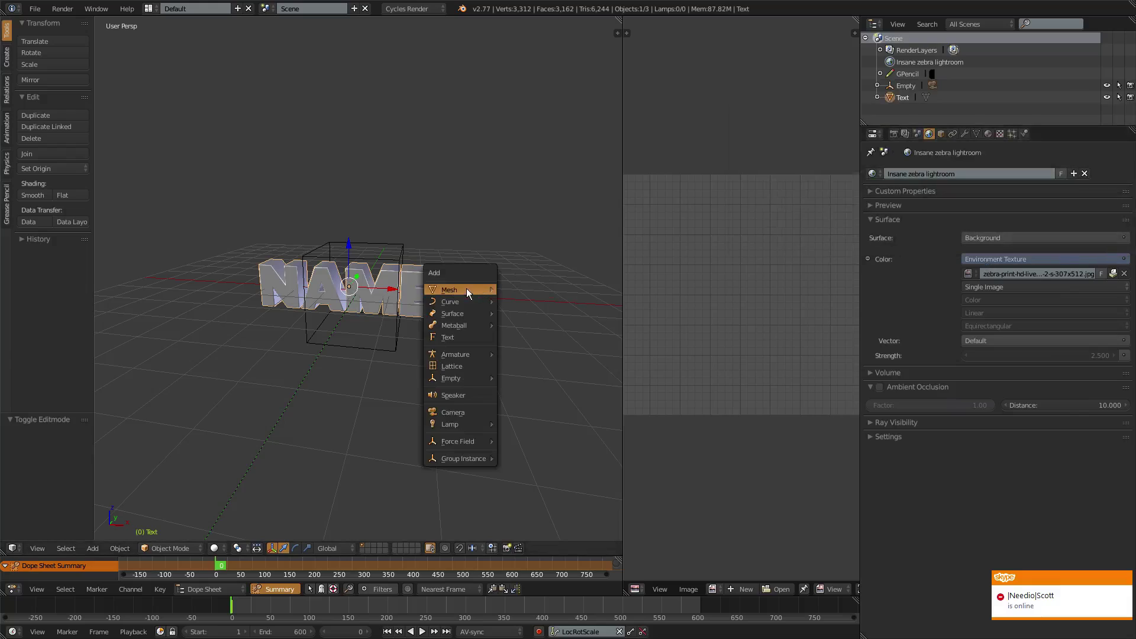
mouse_move(467, 289)
click(529, 294)
key(s)
key(x)
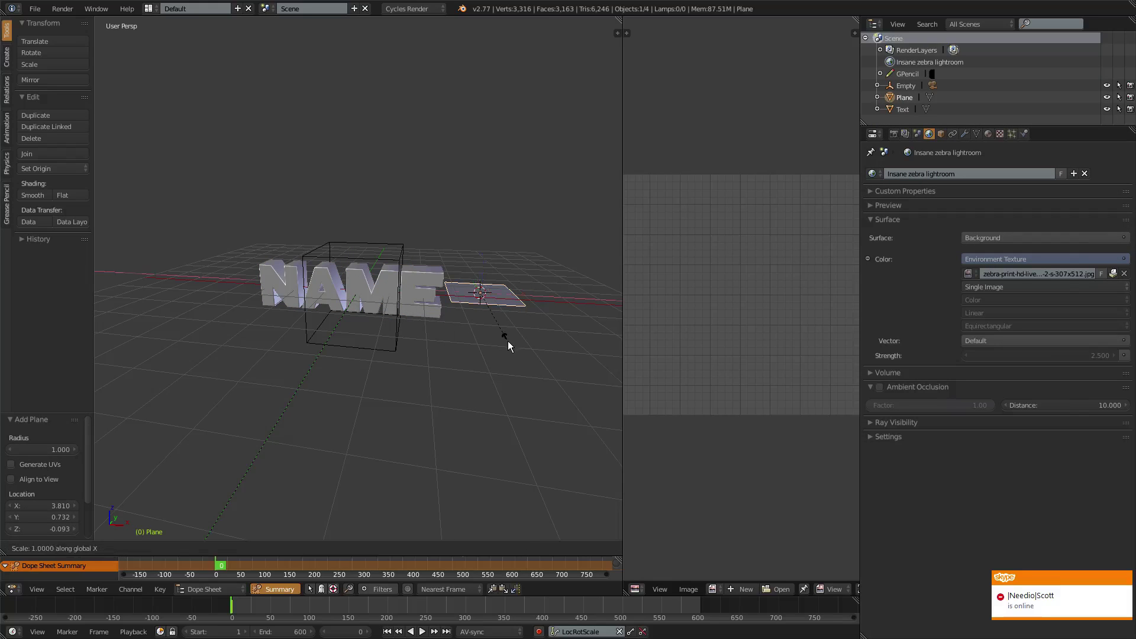
click(515, 346)
middle_drag(253, 350, 422, 374)
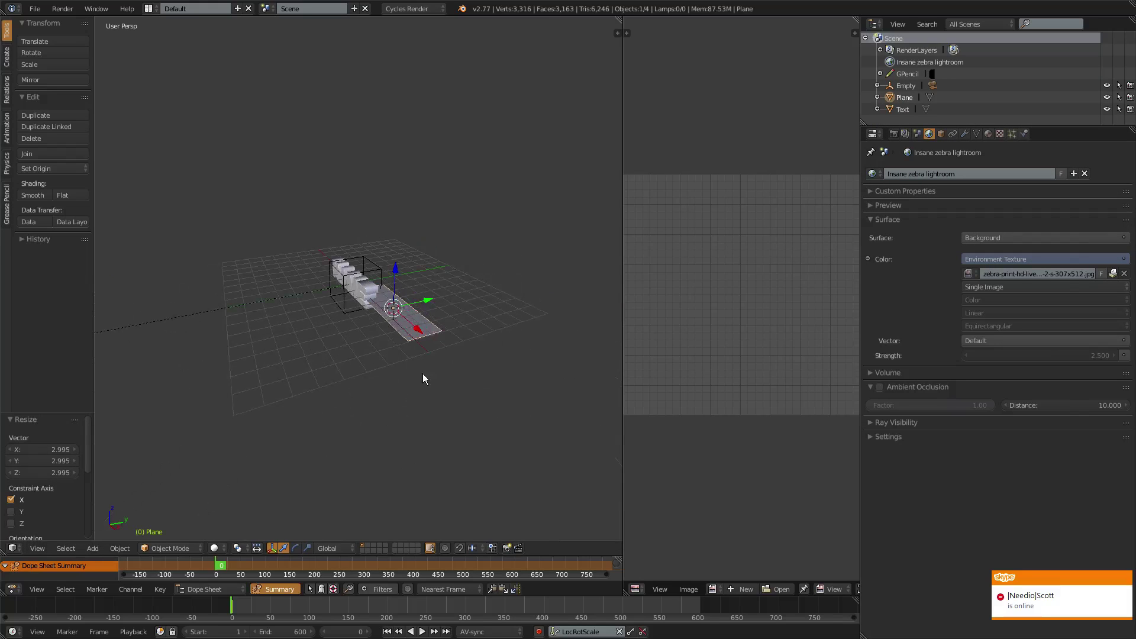
Step: Widen the plane along Y, tilt it about 27 degrees on X, raise it, then delete it
key(s)
key(y)
click(644, 286)
key(r)
key(x)
click(583, 265)
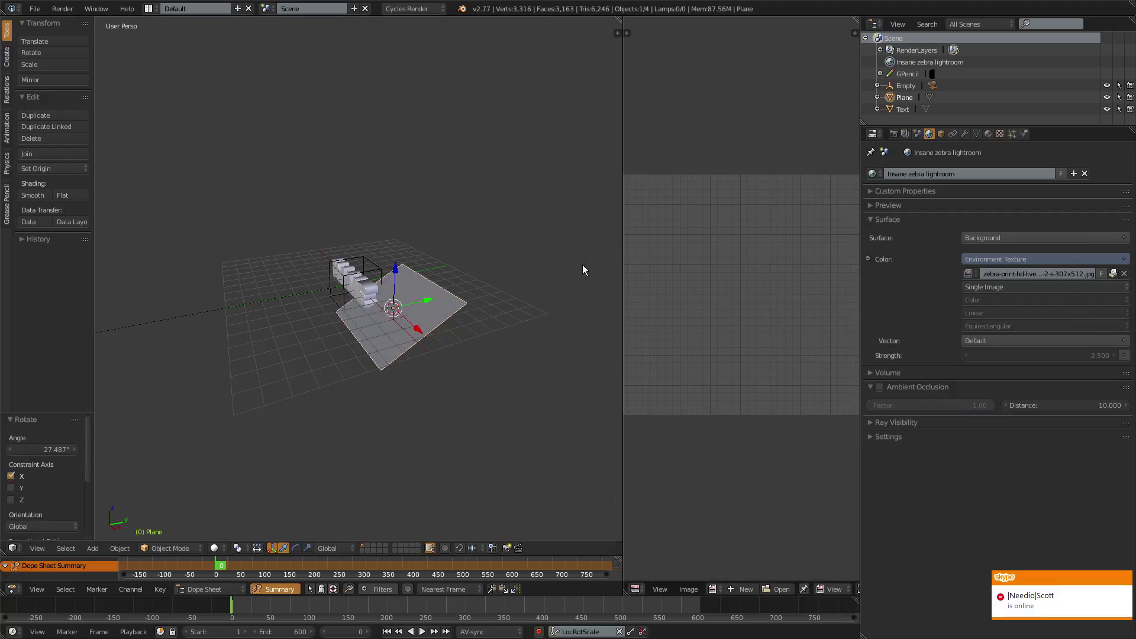
key(g)
click(497, 227)
middle_drag(498, 228, 387, 241)
key(x)
click(384, 245)
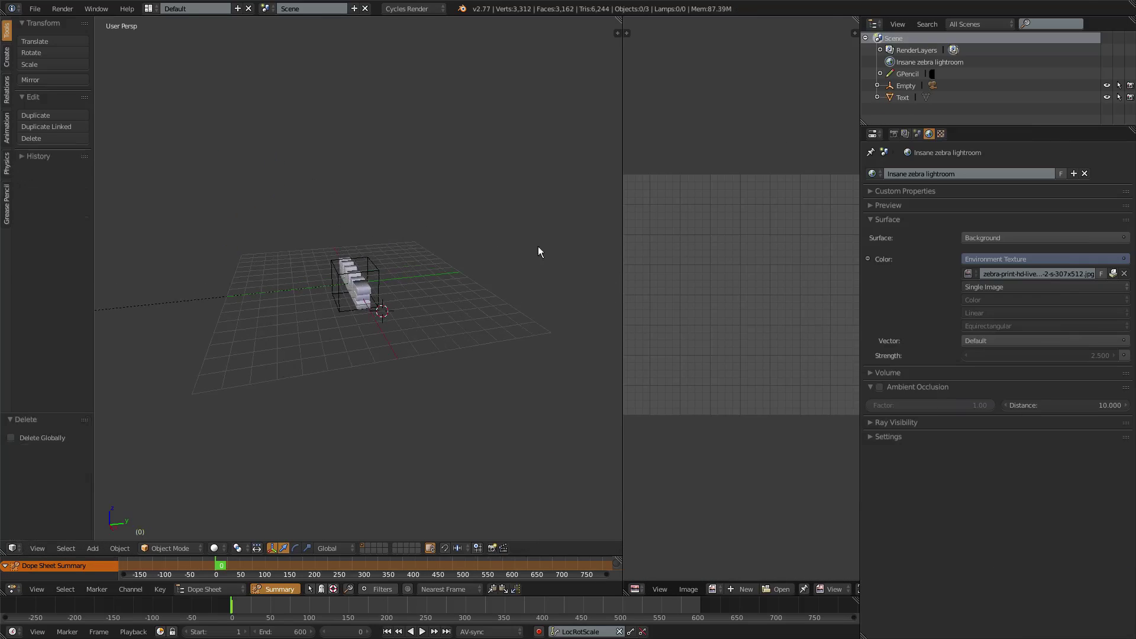
Step: Re-pick Insane zebra lightroom as the world and expand its Preview panel
click(873, 175)
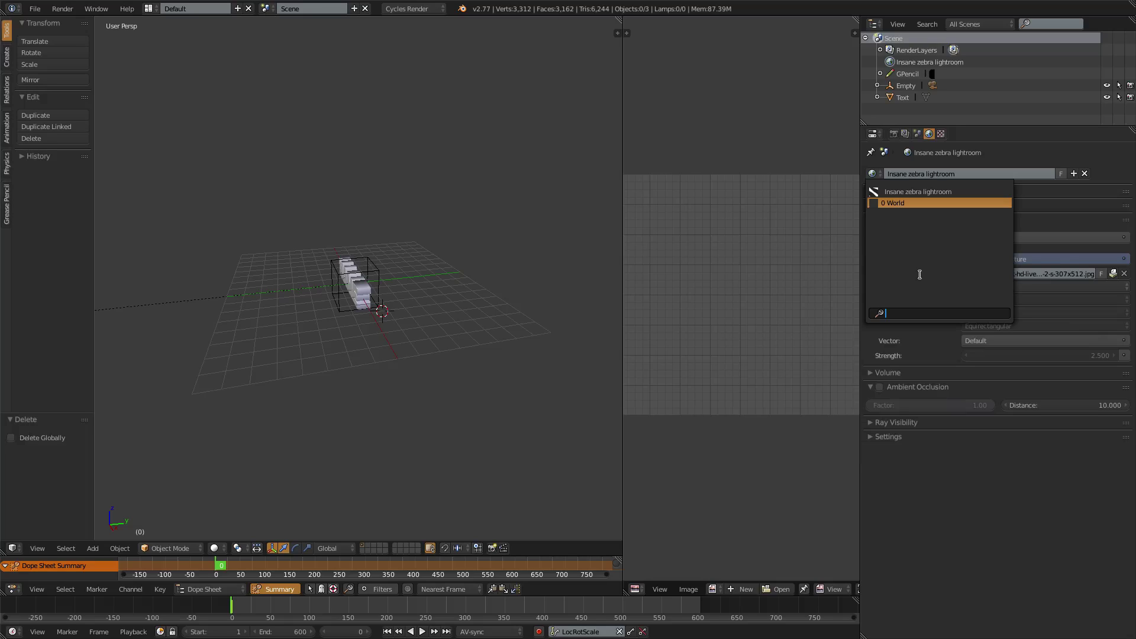
click(918, 191)
click(872, 195)
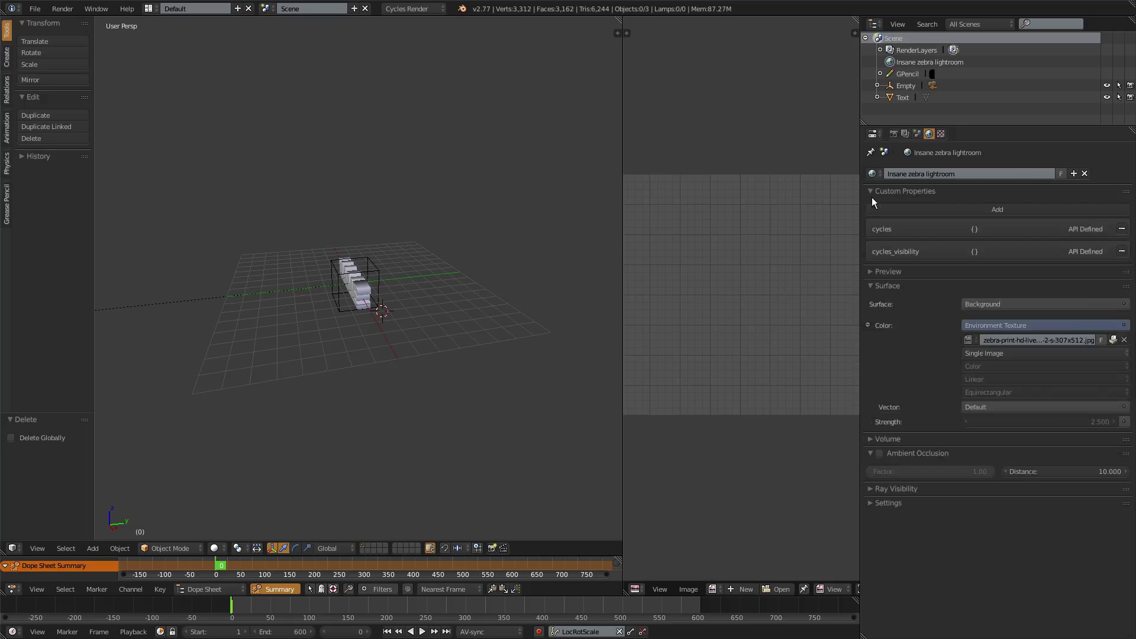
click(871, 194)
click(873, 207)
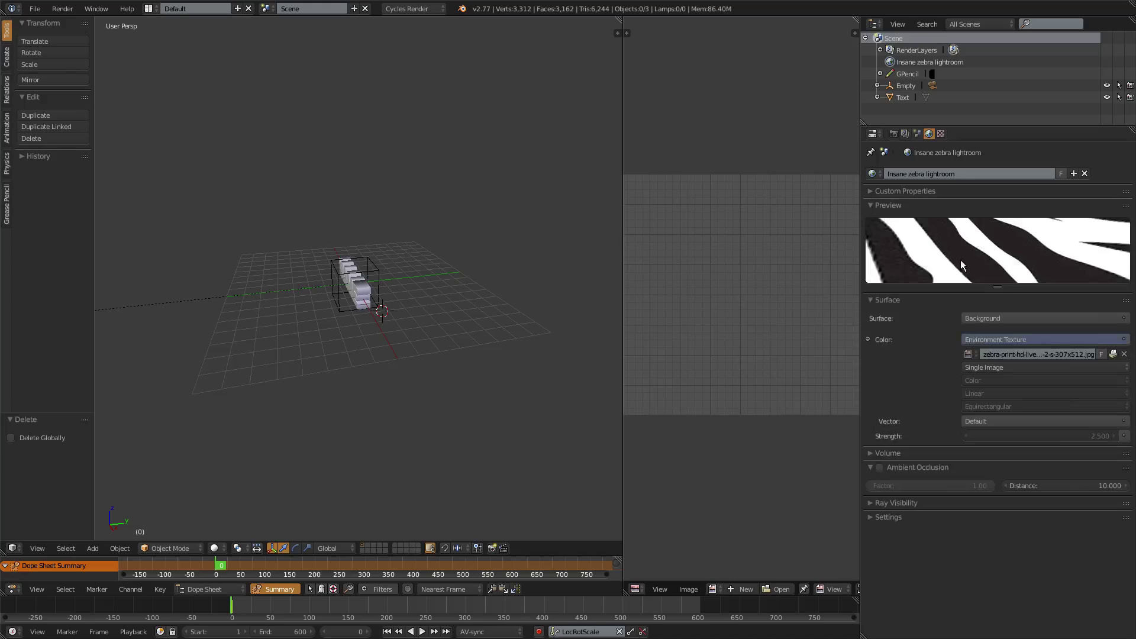
Step: Resize the world preview down to a thin strip and orbit to face the NAME text
drag(989, 284, 990, 418)
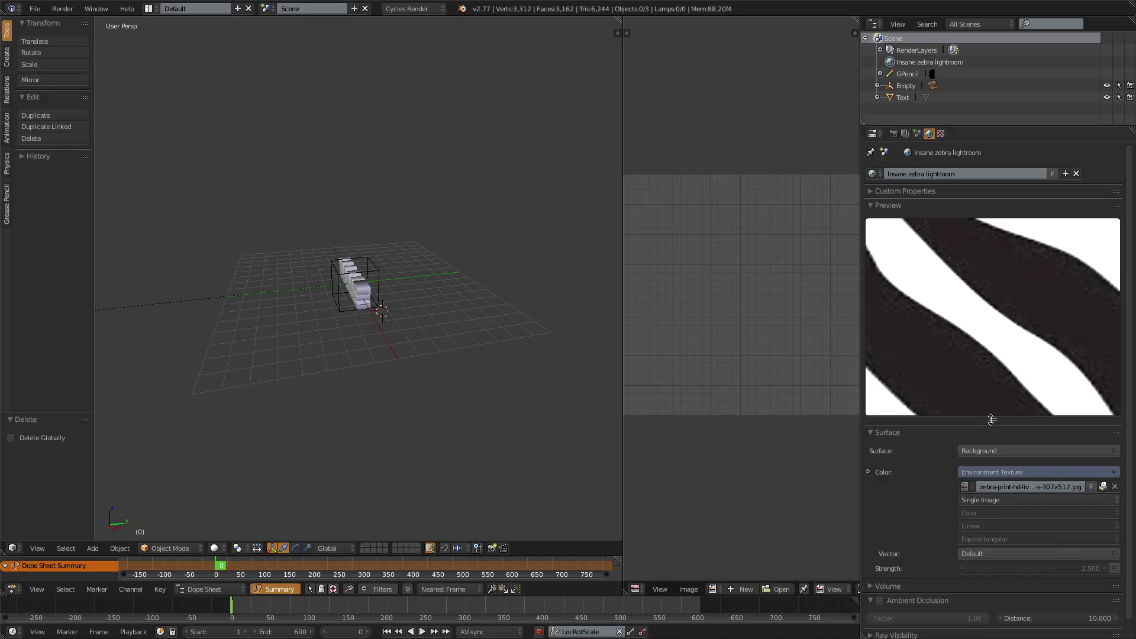
drag(991, 420, 998, 237)
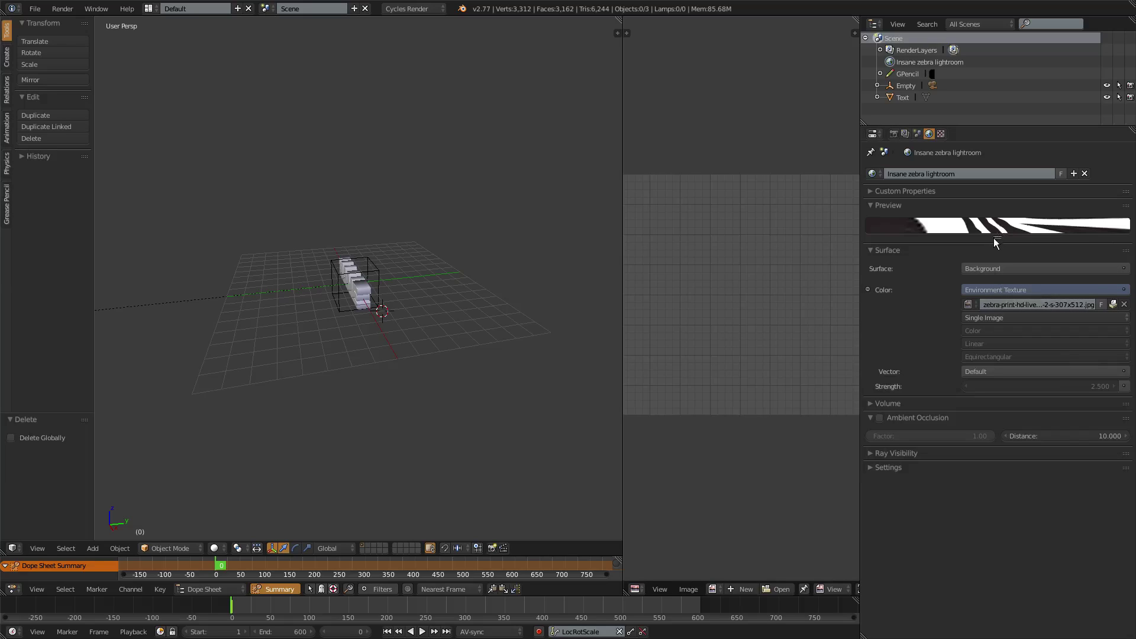
drag(998, 237, 995, 340)
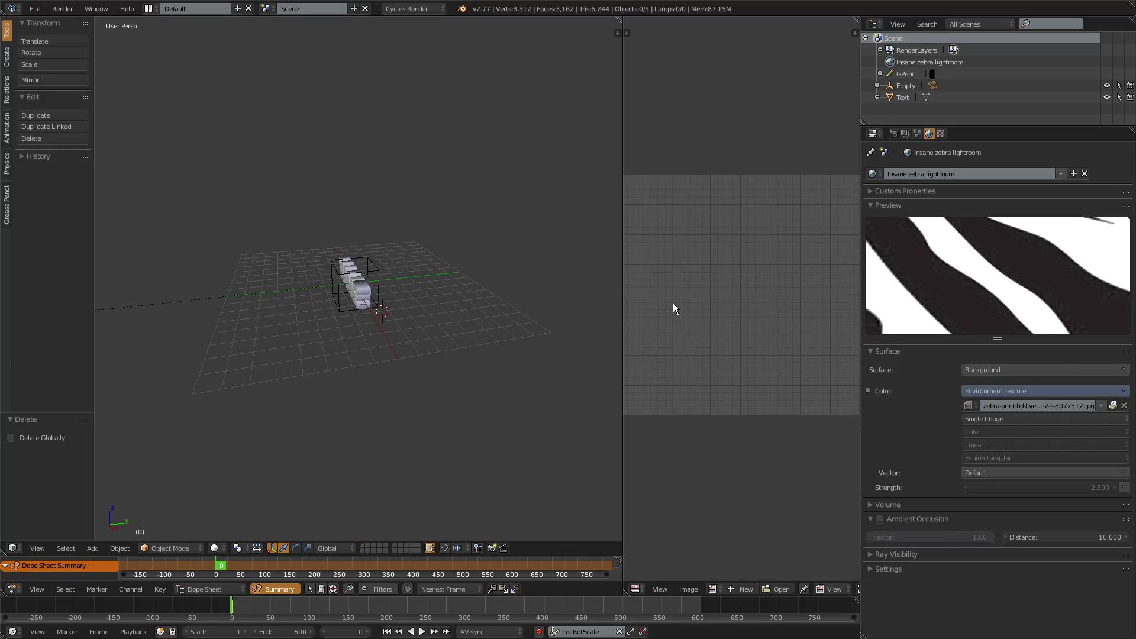
drag(998, 338, 998, 232)
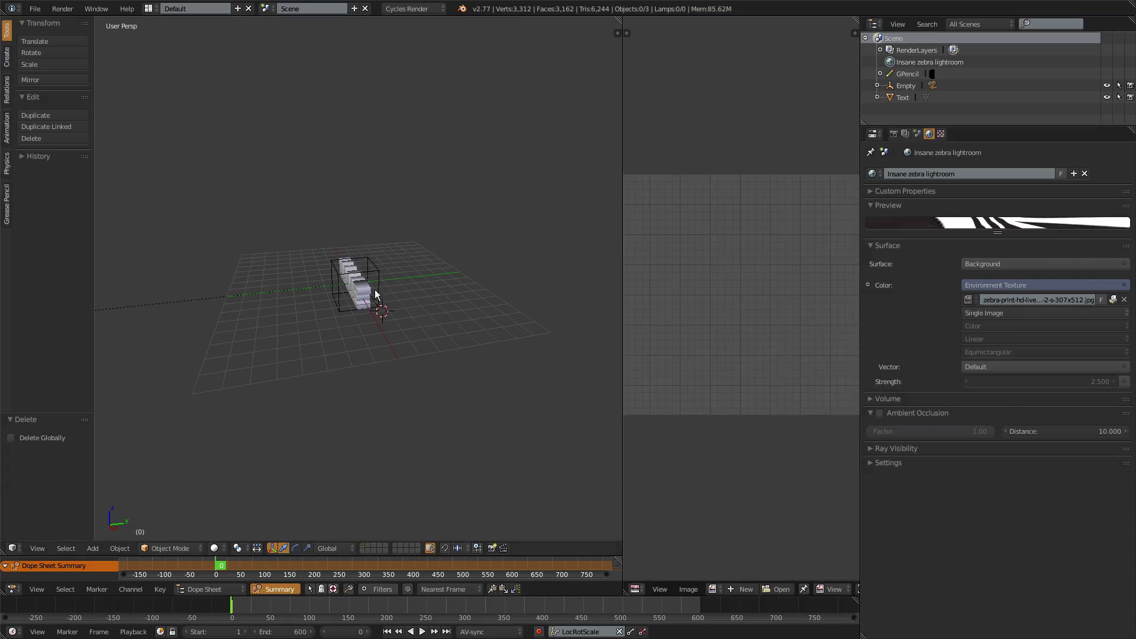
mouse_move(375, 289)
middle_down()
mouse_move(461, 283)
mouse_move(393, 302)
mouse_move(461, 314)
middle_up()
scroll(414, 291, up, 3)
scroll(393, 317, up, 3)
Step: Briefly preview the scene in rendered shading, then return to solid shading
key(shift+z)
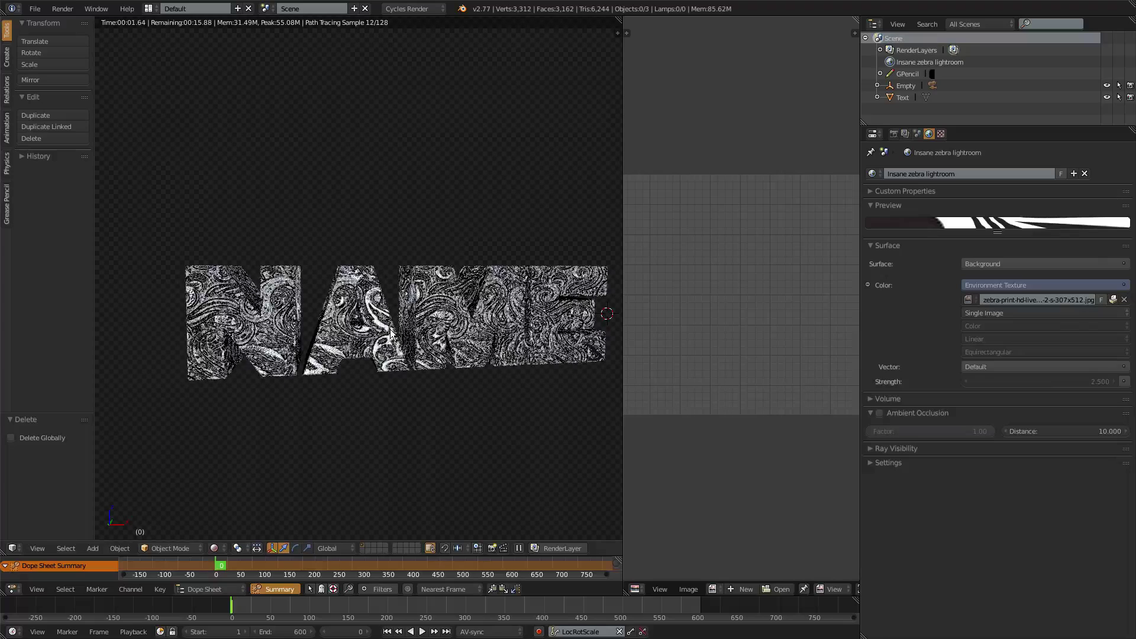
key(shift+z)
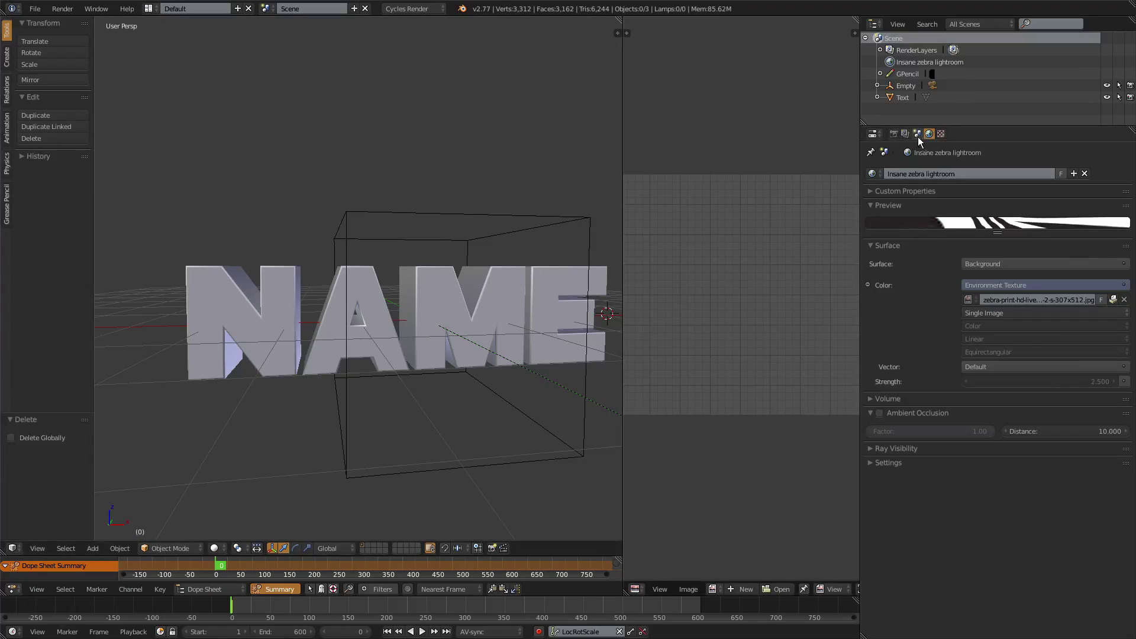
key(shift+z)
key(shift+z)
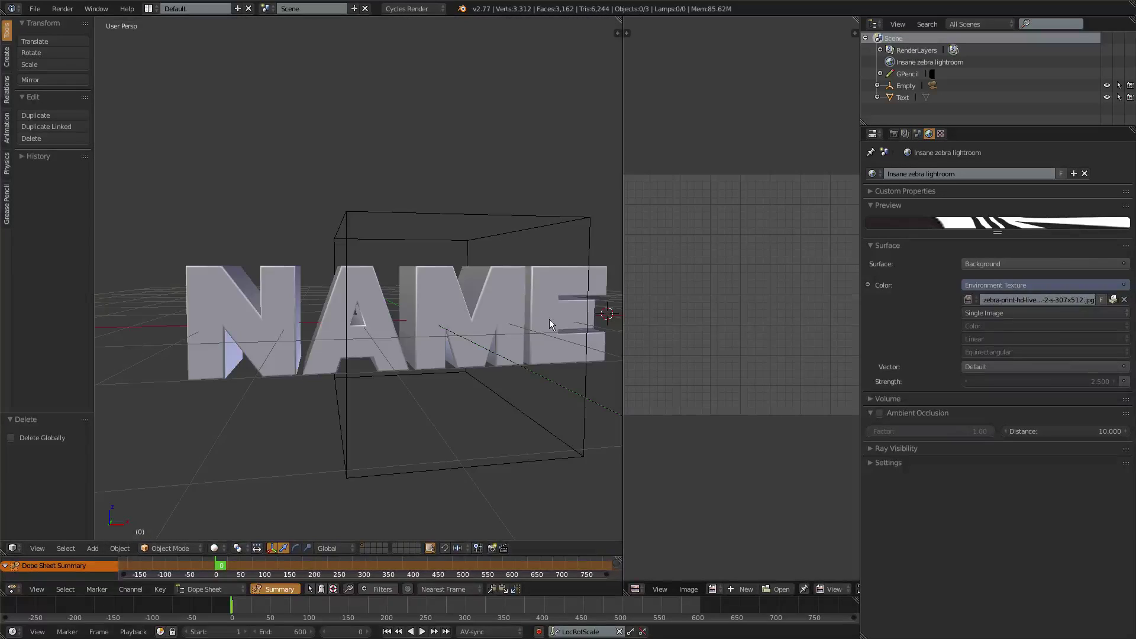
scroll(496, 310, down, 3)
Step: Select the NAME text and rotate it about X so it stands upright
right_click(496, 310)
middle_drag(517, 319, 503, 342)
key(r)
key(x)
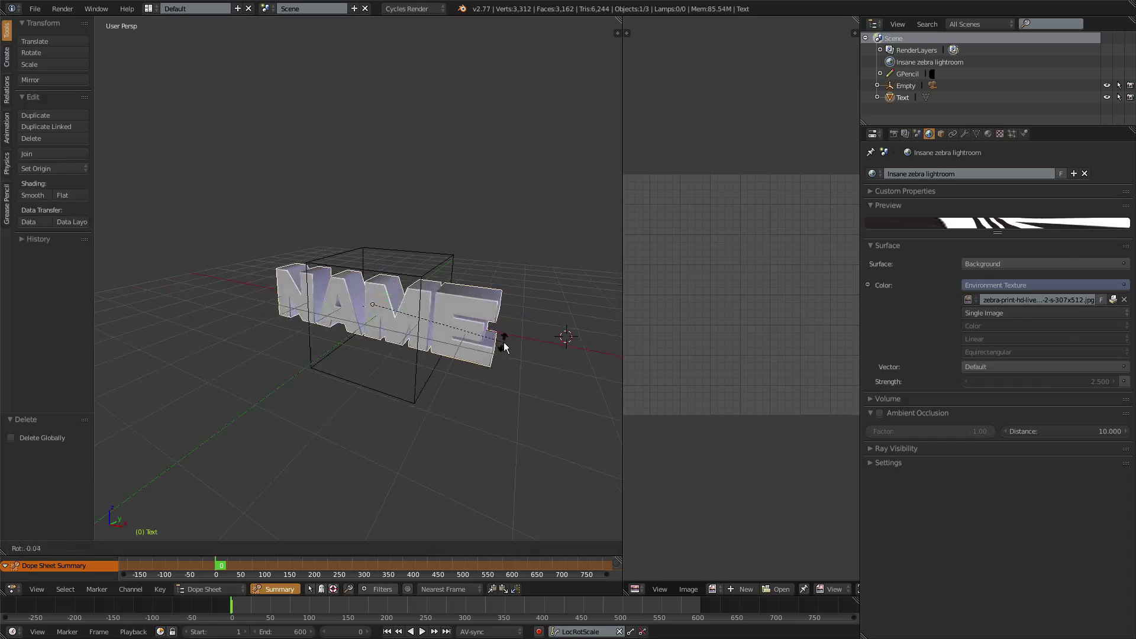
click(417, 329)
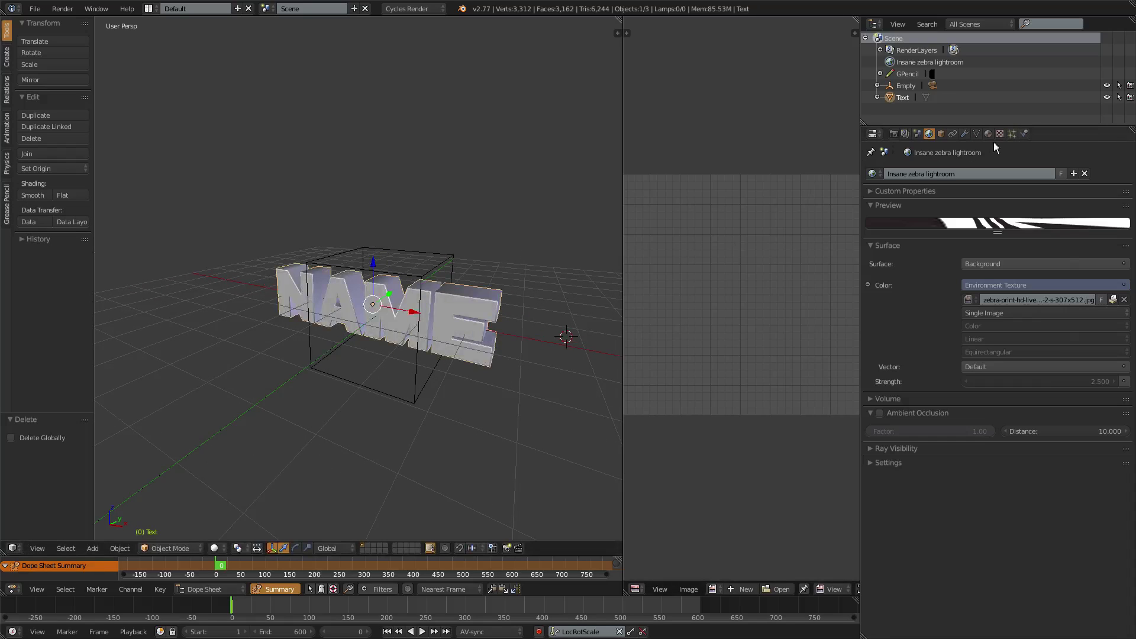
Step: Bring up the text's Cool Material settings in the Material tab
click(989, 134)
scroll(1009, 322, down, 2)
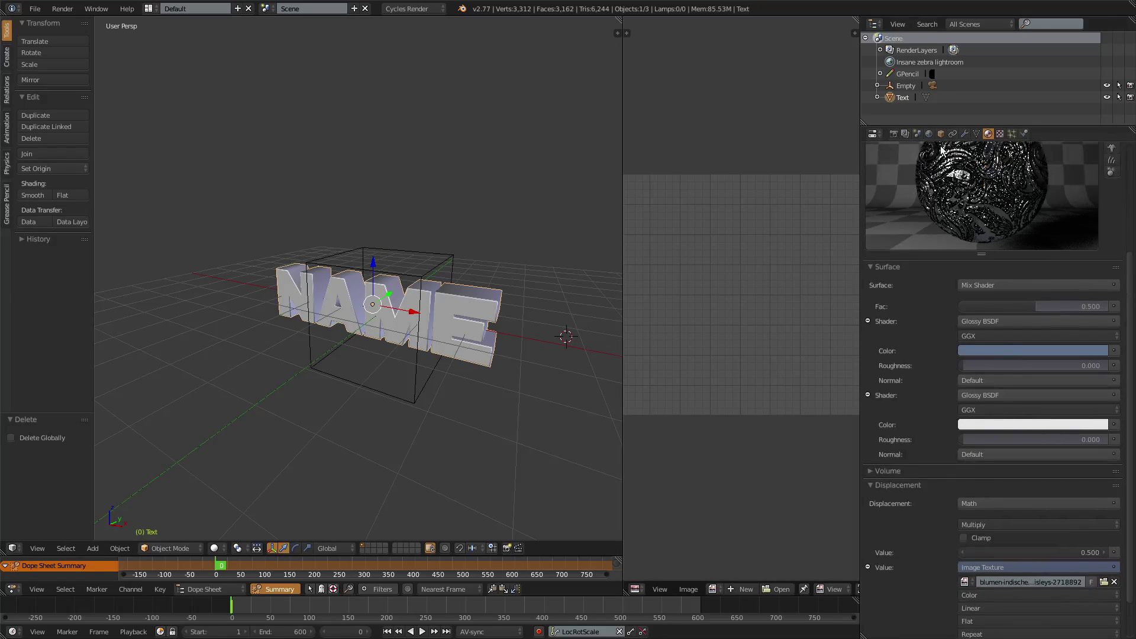
scroll(974, 312, up, 6)
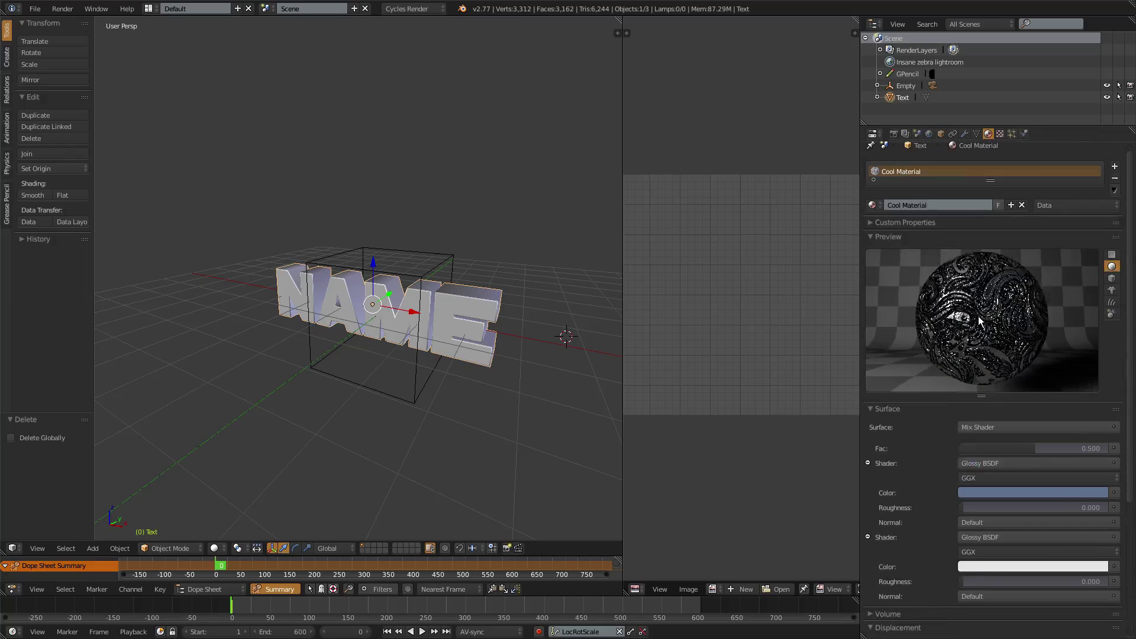